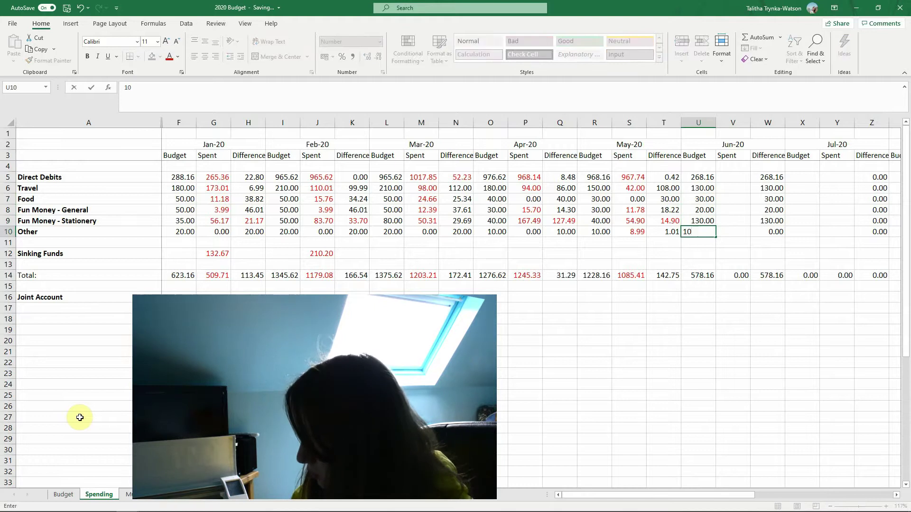
# Step: Enter the June budget amounts of 10 for Other and 100 for Joint Account
pyautogui.press('Return')
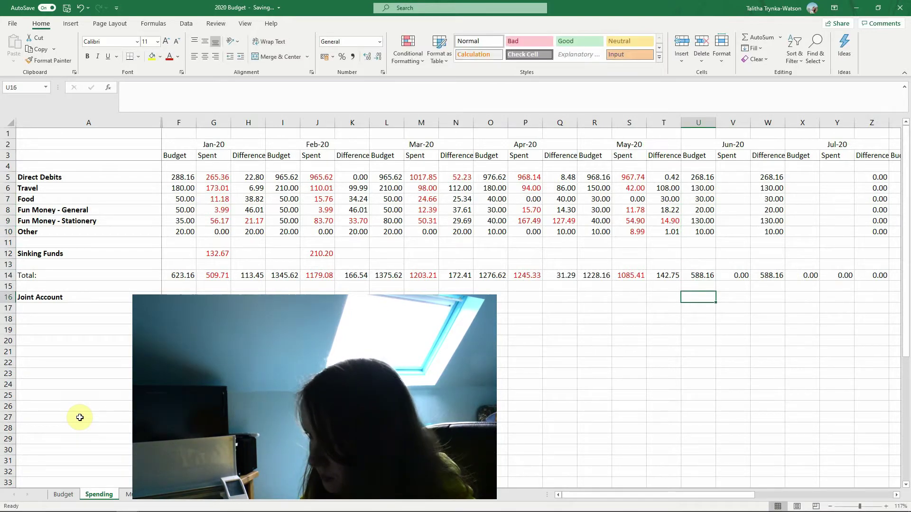
pyautogui.write('100')
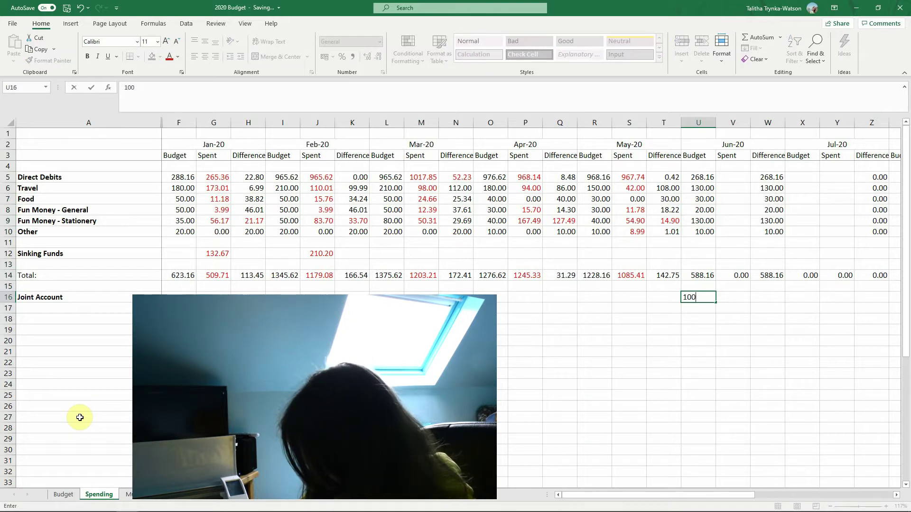
pyautogui.press('Up')
# Step: Set the June budget for Direct Debits to 968.16
pyautogui.press('Up')
pyautogui.press('Up')
pyautogui.press('Up')
pyautogui.press('Up')
pyautogui.press('Up')
pyautogui.press('Up')
pyautogui.press('Up')
pyautogui.press('Up')
pyautogui.press('Up')
pyautogui.press('Up')
pyautogui.press('Left')
pyautogui.press('Right')
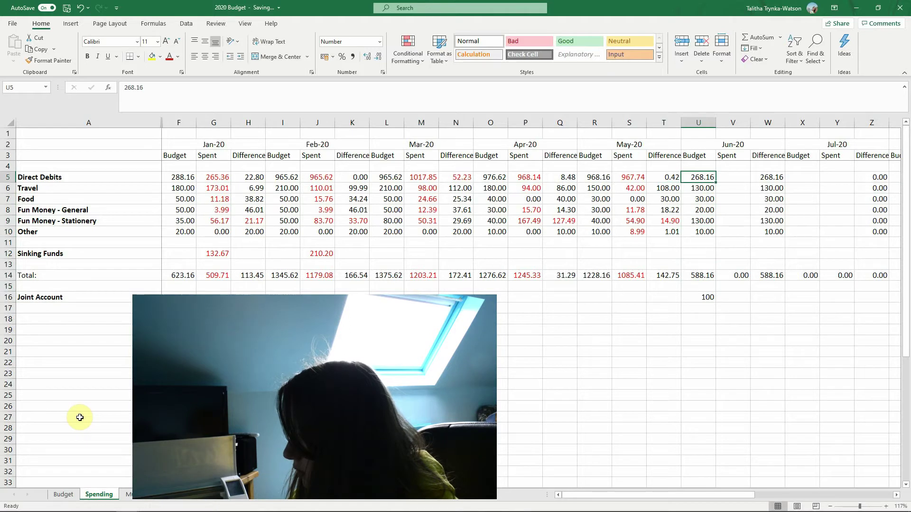
pyautogui.write('968')
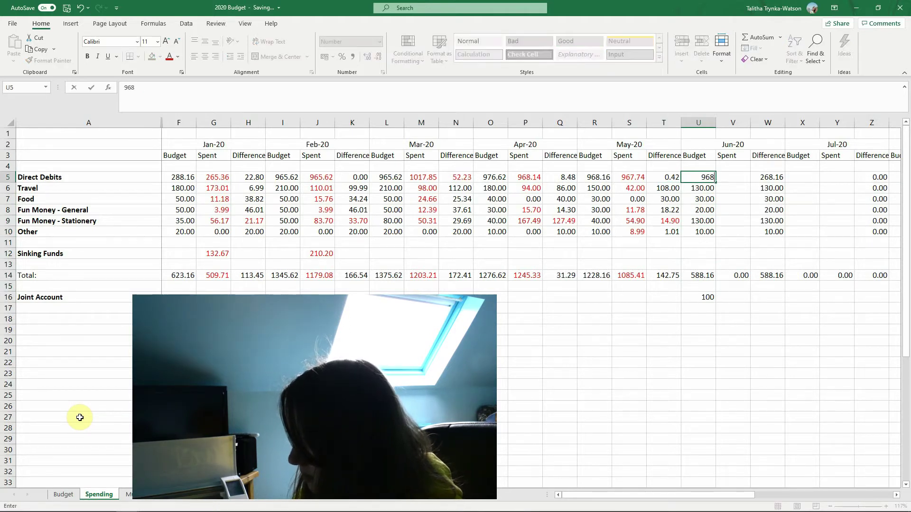
pyautogui.write('.16')
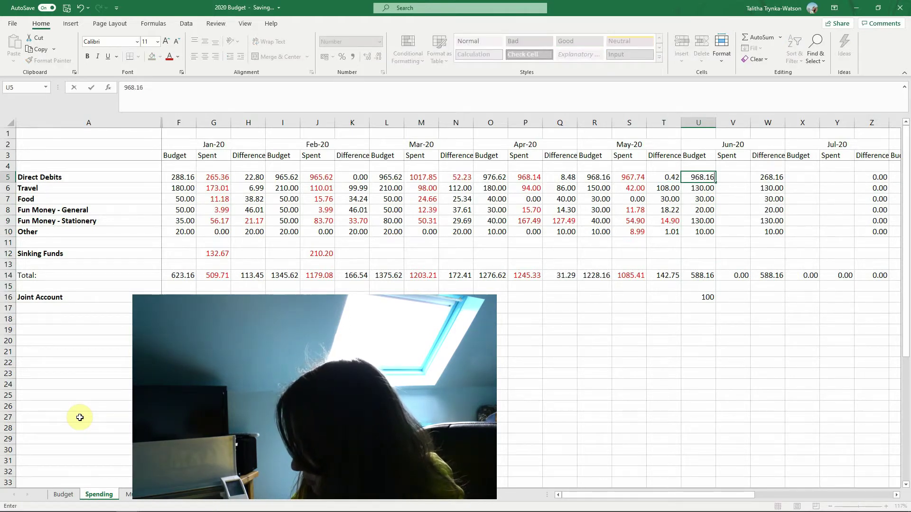
pyautogui.press('Tab')
pyautogui.write('26')
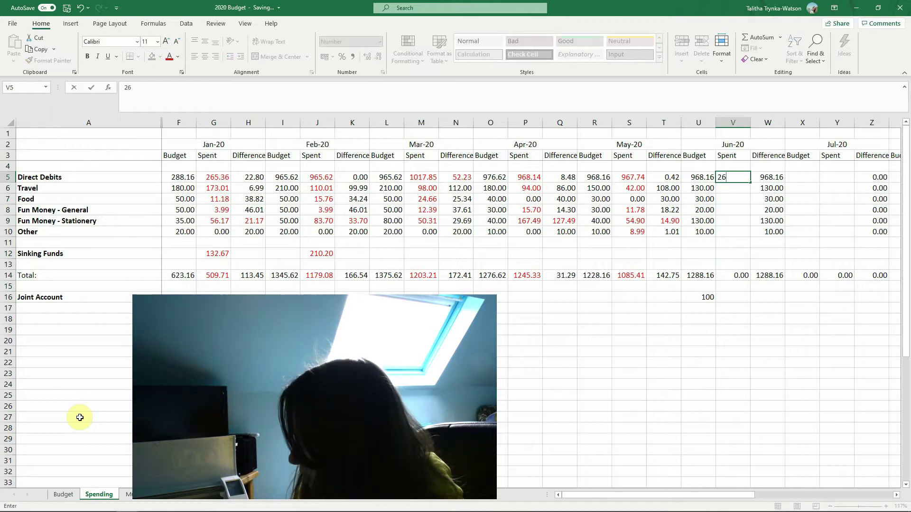
pyautogui.write('8.24')
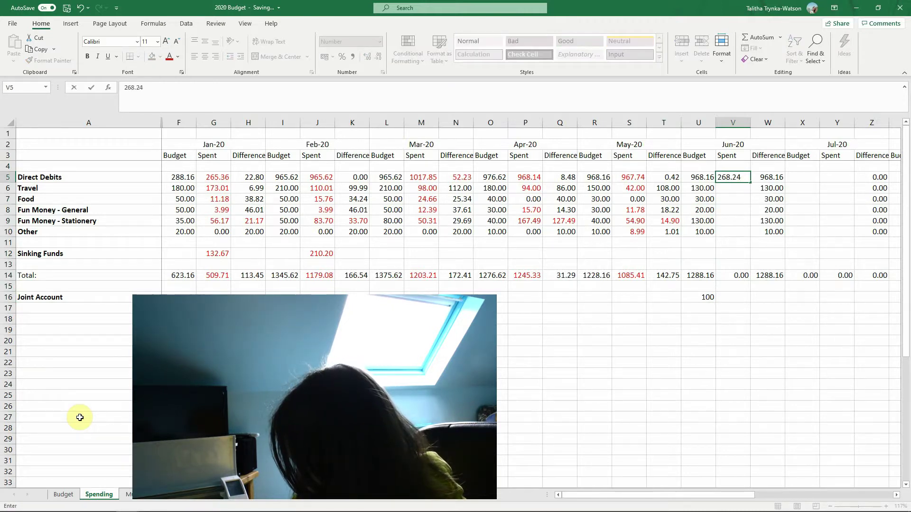
pyautogui.press('Return')
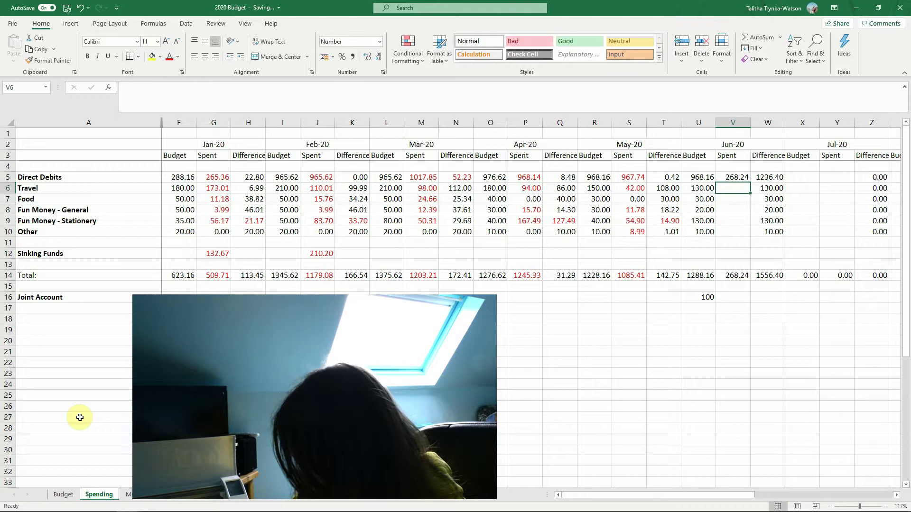
# Step: Set the June spent amount for Direct Debits to -968.24
pyautogui.press('Up')
pyautogui.press('BackSpace')
pyautogui.write('-968.')
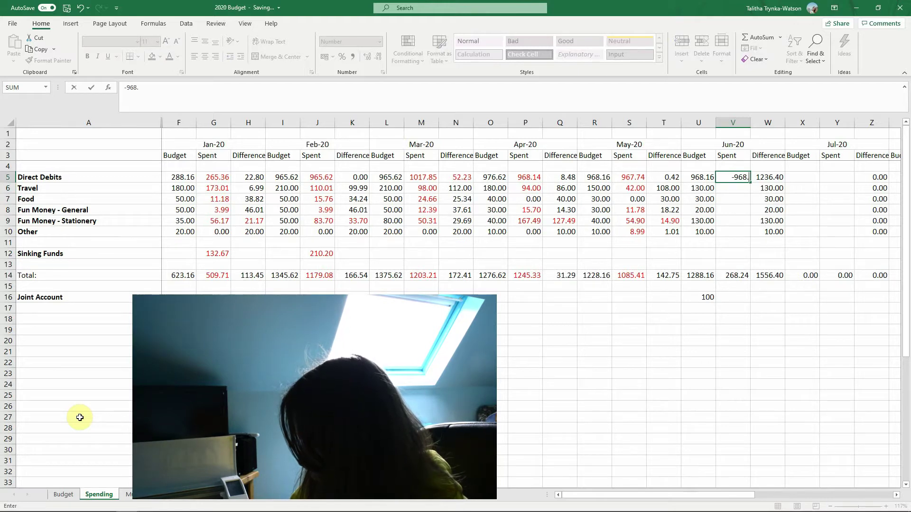
pyautogui.write('24')
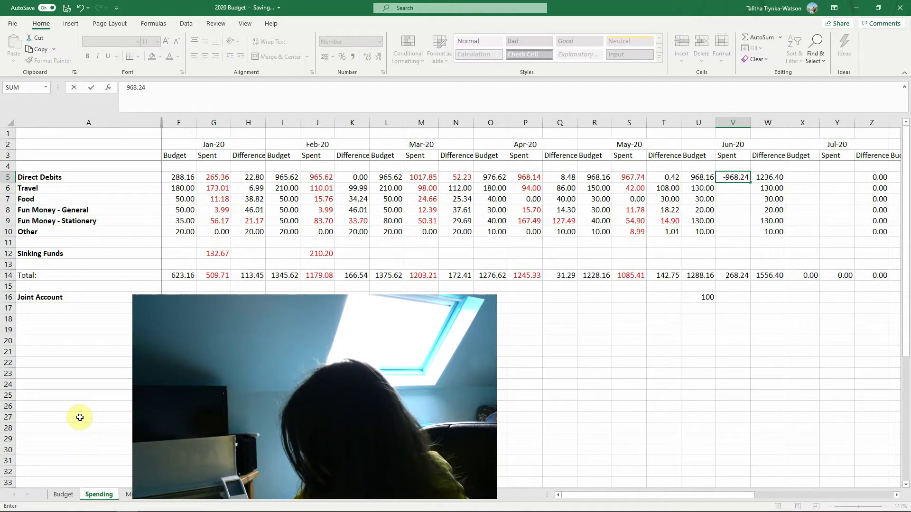
pyautogui.press('Return')
# Step: Enter the June spent amounts of -129 for Travel and 0 for Food
pyautogui.write('-129')
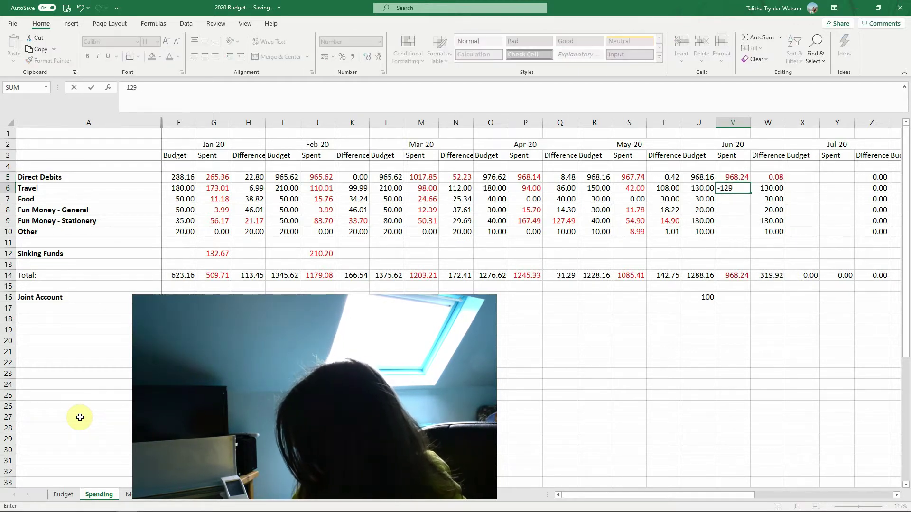
pyautogui.press('Return')
pyautogui.write('0')
pyautogui.press('Return')
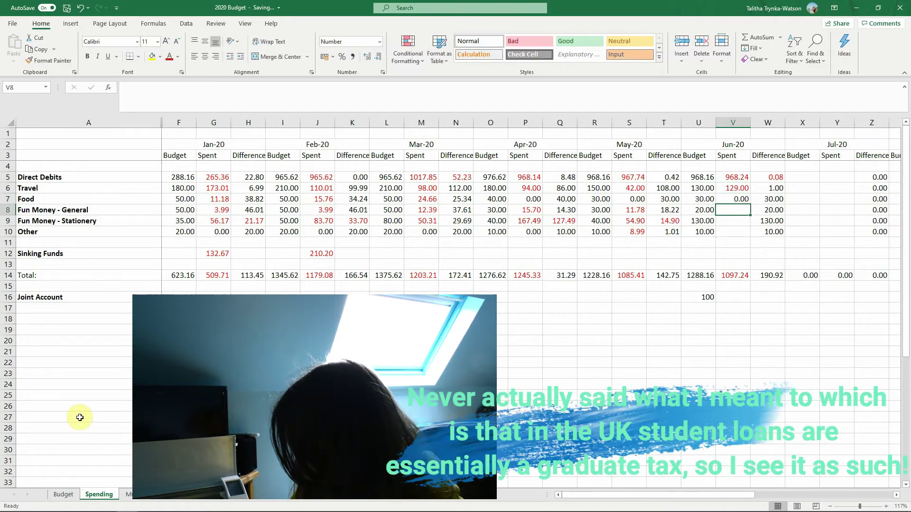
# Step: Enter the June spent amounts of -15.96 for Fun Money - General and -138.63 for Fun Money - Stationery
pyautogui.write('-15.96')
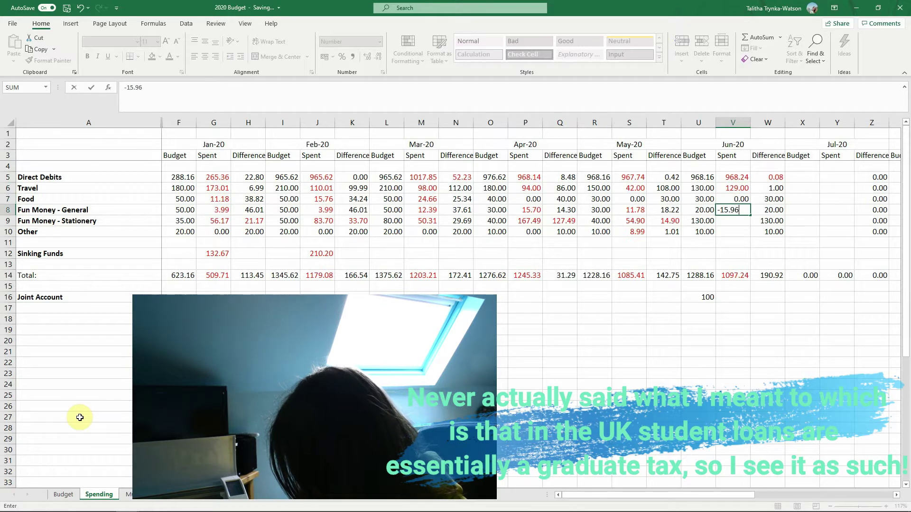
pyautogui.press('Return')
pyautogui.write('-138.63')
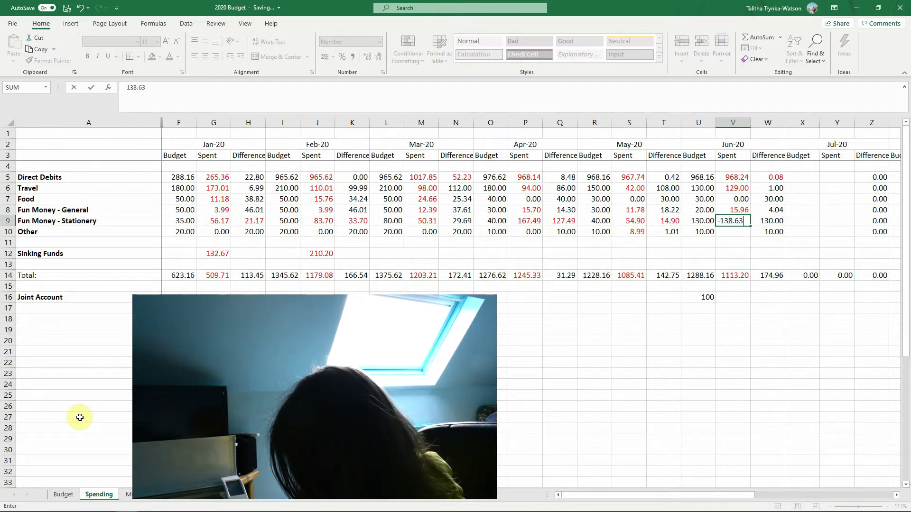
pyautogui.press('Return')
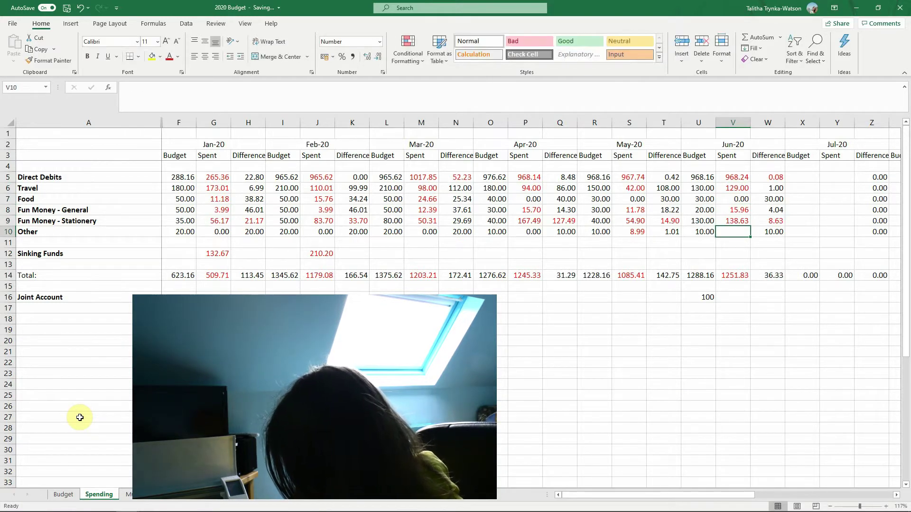
# Step: Enter -16.78 as the June spent amount for Other
pyautogui.write('-16.')
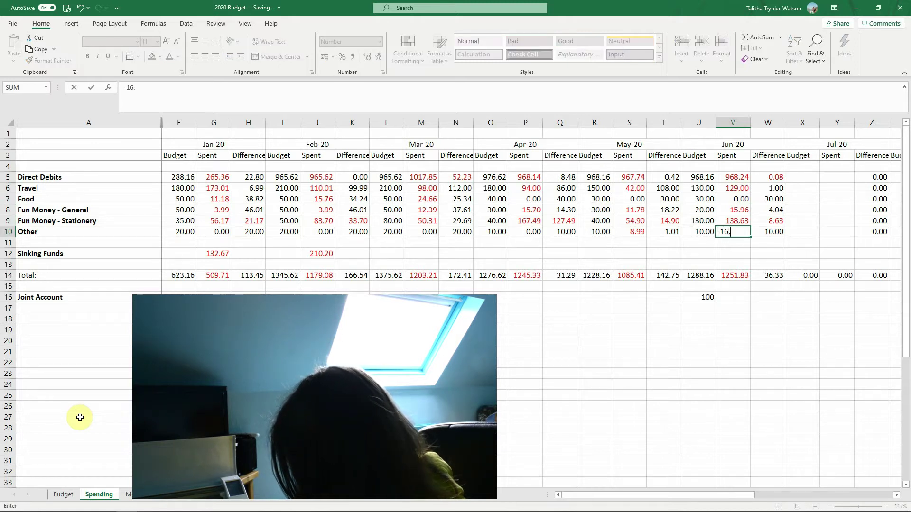
pyautogui.write('78')
pyautogui.press('Return')
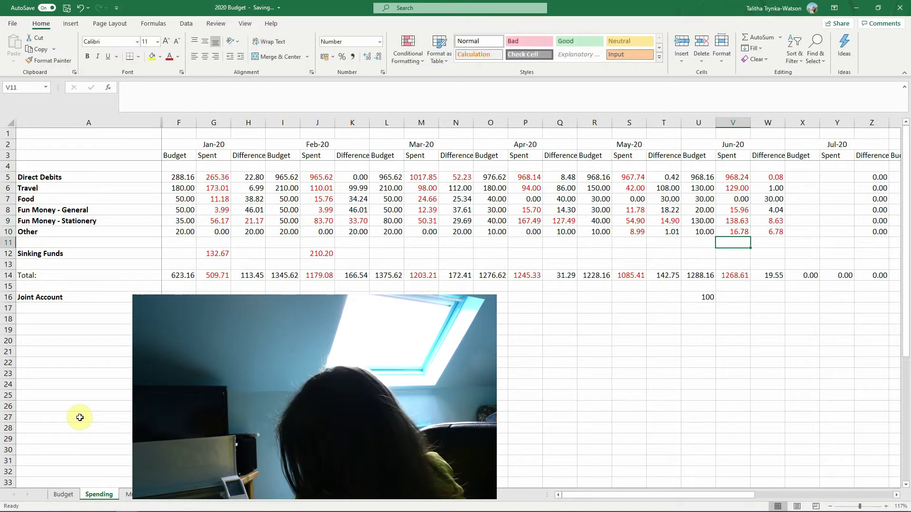
pyautogui.write('-9')
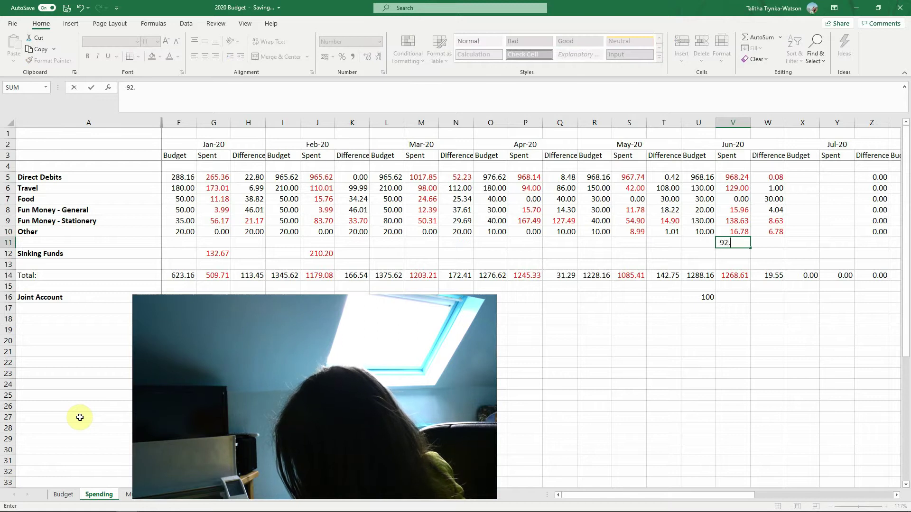
pyautogui.write('2.')
pyautogui.press('Up')
pyautogui.press('Down')
pyautogui.press('BackSpace')
pyautogui.press('BackSpace')
pyautogui.press('BackSpace')
pyautogui.press('BackSpace')
pyautogui.press('BackSpace')
pyautogui.press('BackSpace')
pyautogui.press('BackSpace')
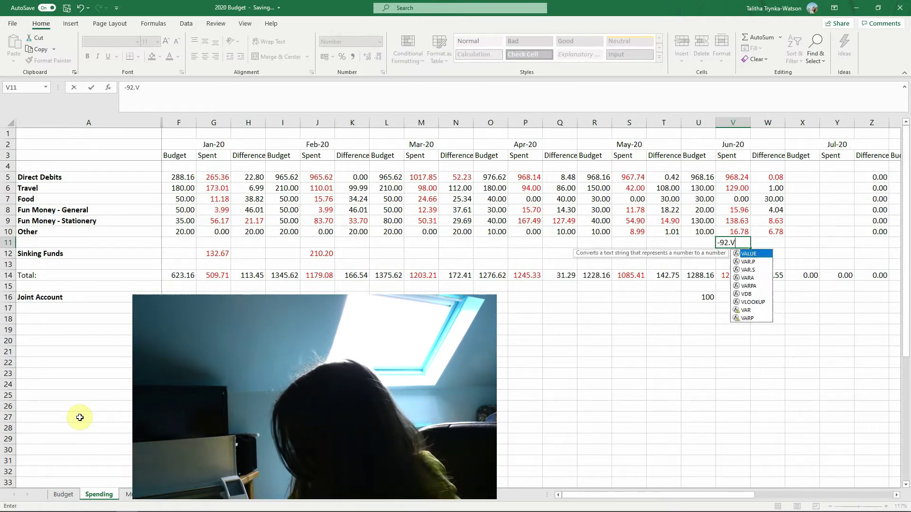
pyautogui.press('Escape')
# Step: Enter -92.59 as the June spent amount for Joint Account
pyautogui.press('Down')
pyautogui.press('Down')
pyautogui.press('Down')
pyautogui.press('Down')
pyautogui.press('Down')
pyautogui.write('-9')
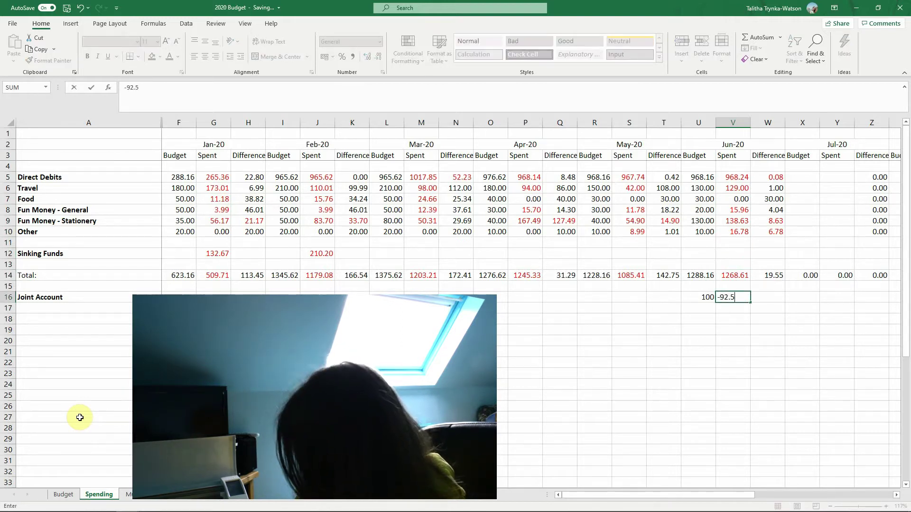
pyautogui.press('Tab')
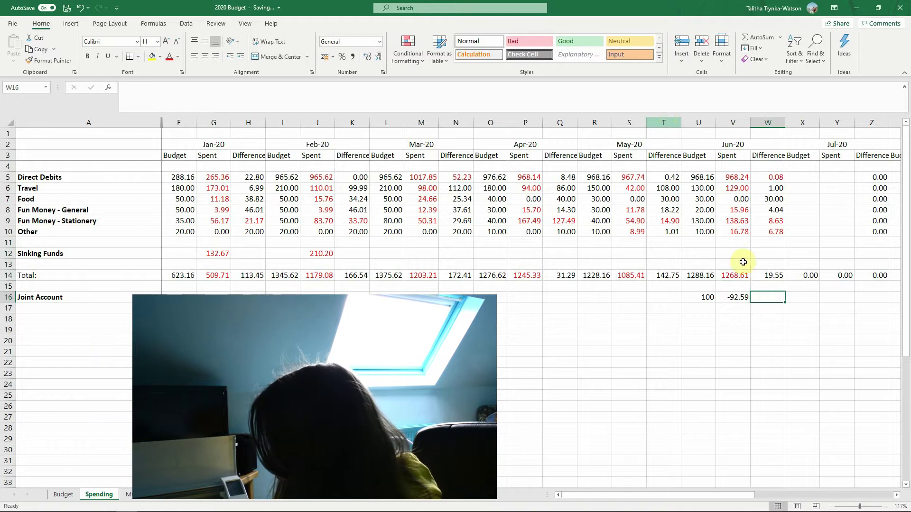
# Step: Calculate the June Joint Account difference in W16 by adding the budget cell U16 and the spent cell V16
pyautogui.write('=')
pyautogui.click(707, 297)
pyautogui.write('+')
pyautogui.click(736, 297)
pyautogui.press('Return')
pyautogui.click(807, 309)
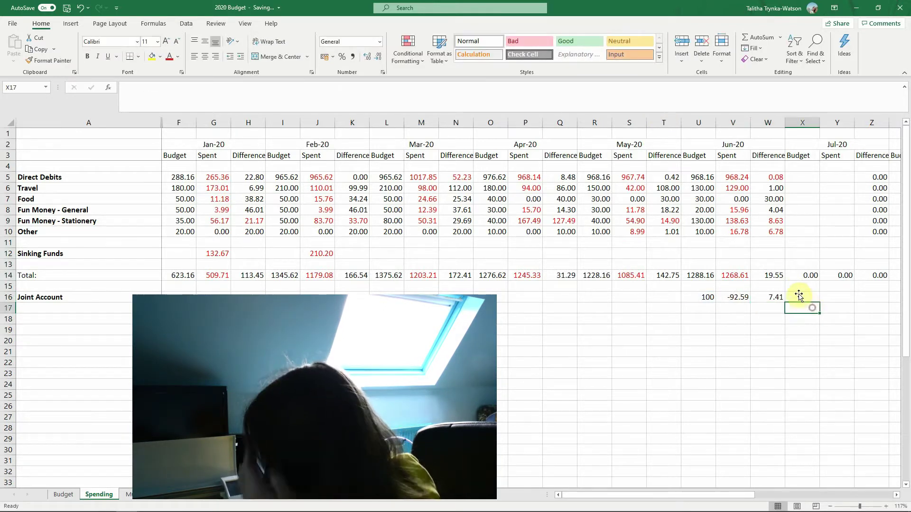
# Step: Enter -198 as the June spent amount for Sinking Funds
pyautogui.click(773, 252)
pyautogui.click(746, 254)
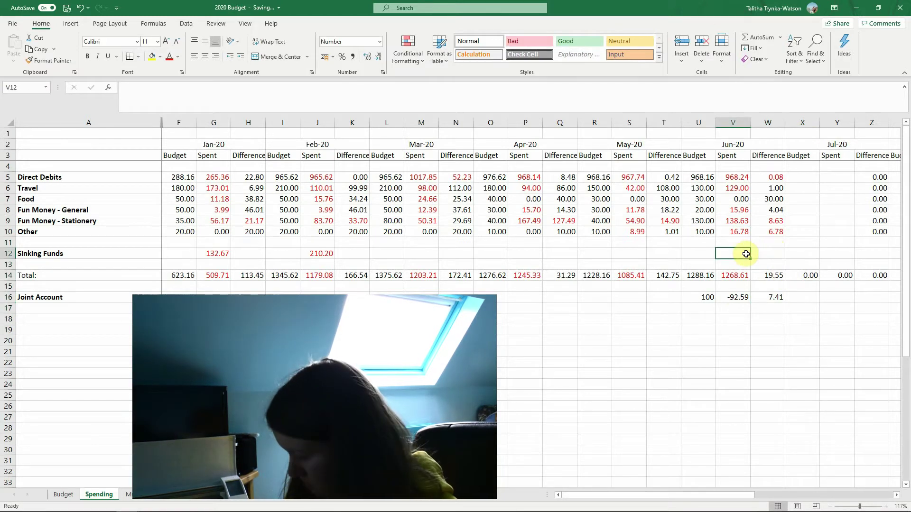
pyautogui.write('-')
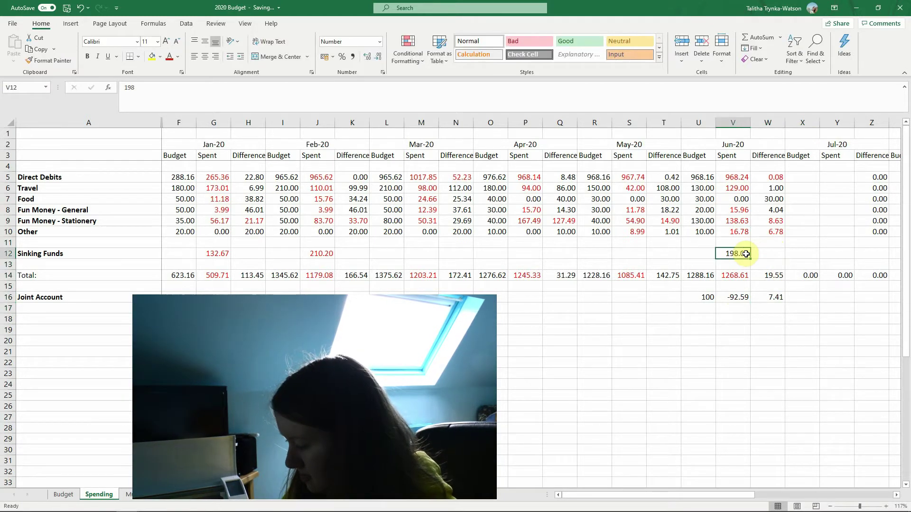
pyautogui.write('198')
pyautogui.press('Tab')
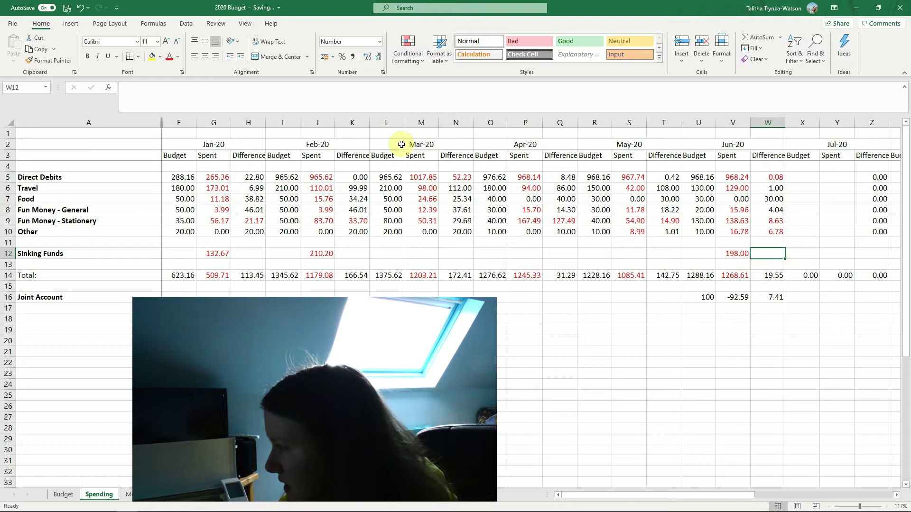
# Step: Review the June spent and difference amounts for Direct Debits and Fun Money - Stationery
pyautogui.click(777, 179)
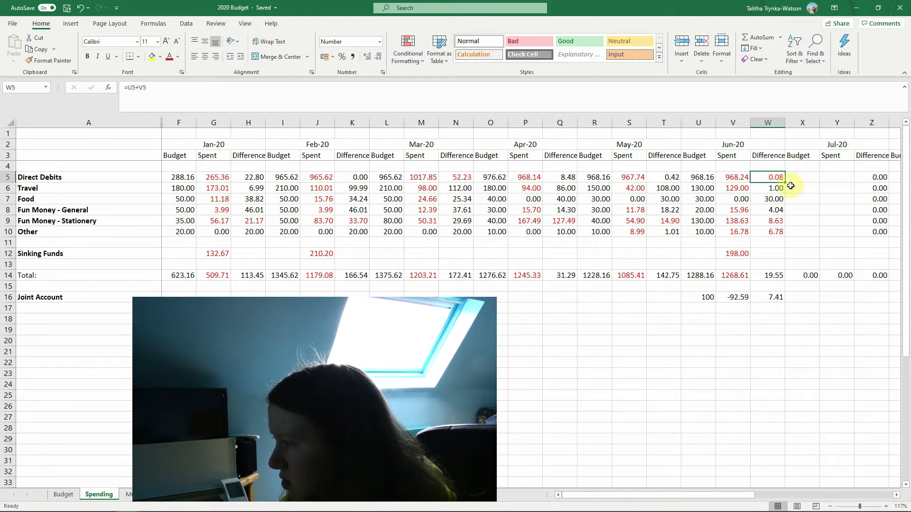
pyautogui.click(737, 177)
pyautogui.click(777, 178)
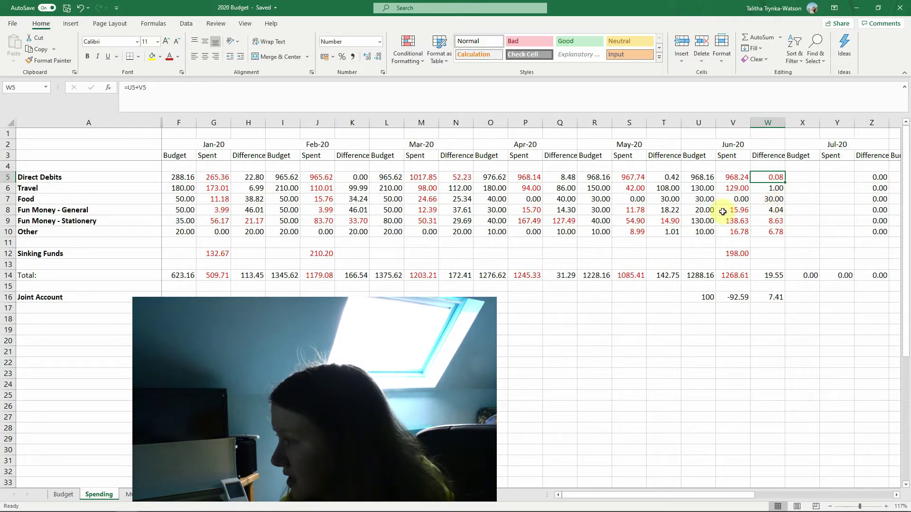
pyautogui.moveTo(744, 220); pyautogui.dragTo(767, 220)
pyautogui.click(771, 223)
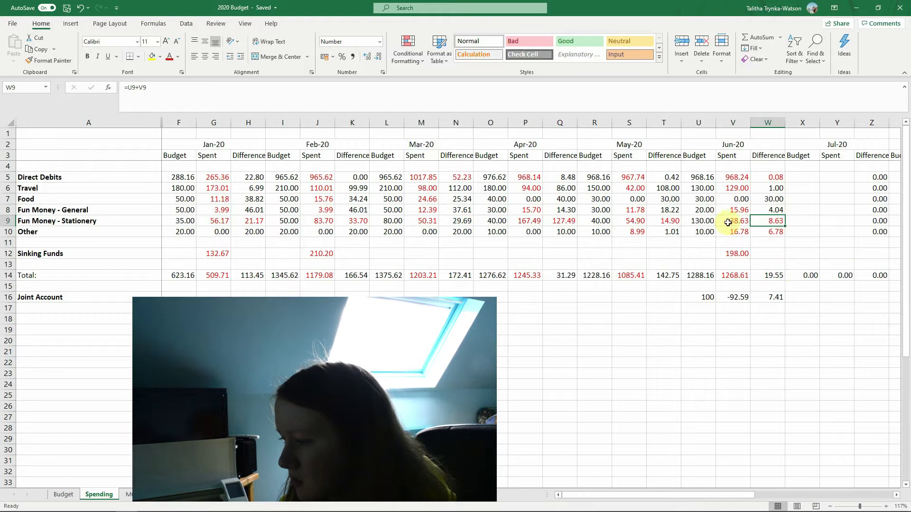
# Step: On the Budget sheet, enter the July amounts of 200 for Mum & Dad and 100 for Meal out fund in column U
pyautogui.click(65, 494)
pyautogui.scroll(7, 664, 265)
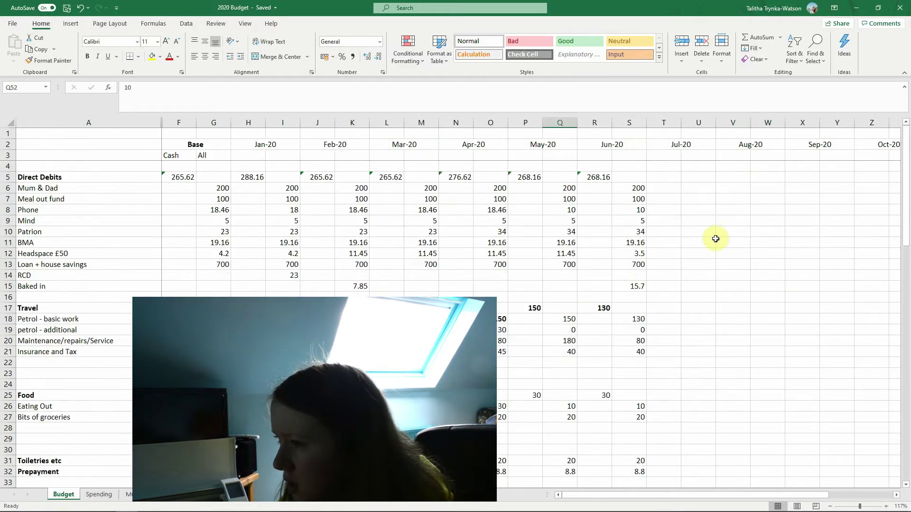
pyautogui.click(666, 189)
pyautogui.click(686, 188)
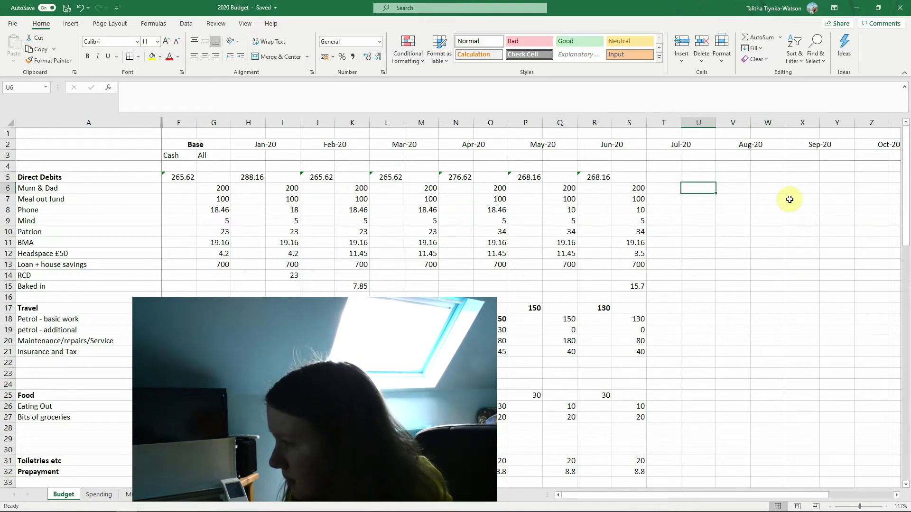
pyautogui.write('200')
pyautogui.press('Return')
pyautogui.write('100')
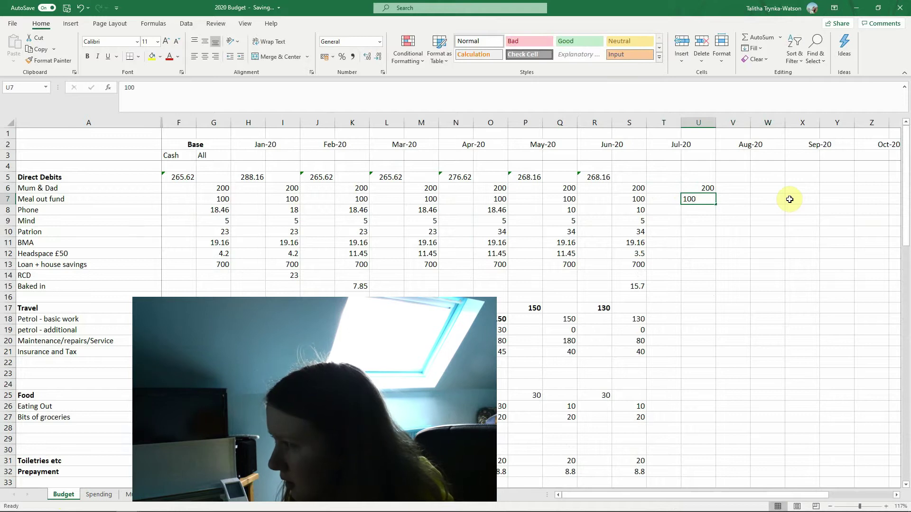
pyautogui.press('Return')
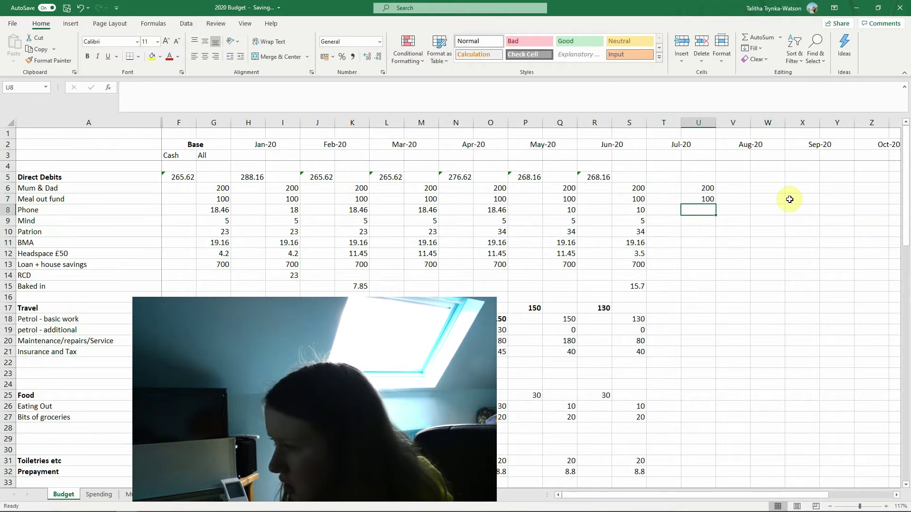
# Step: Enter the July direct debit amounts of 10 for Phone and 5 for Mind
pyautogui.write('10')
pyautogui.press('Return')
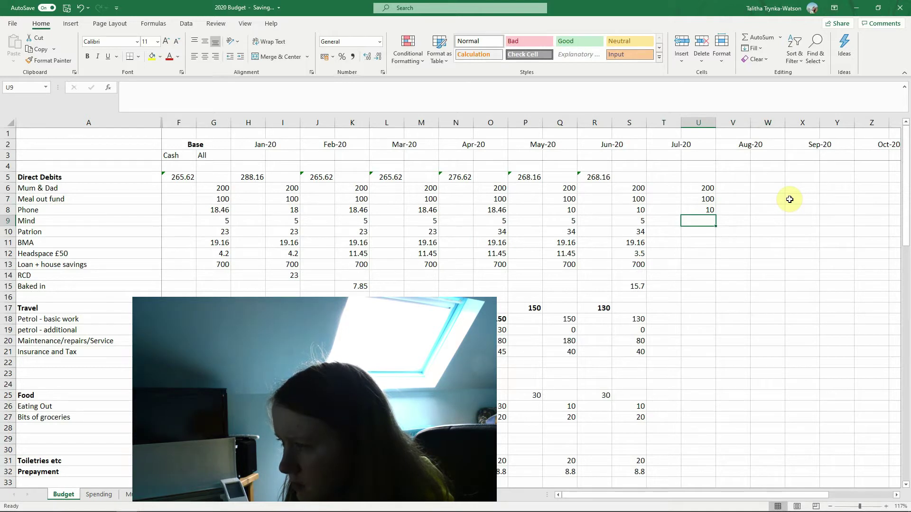
pyautogui.write('5')
pyautogui.press('Return')
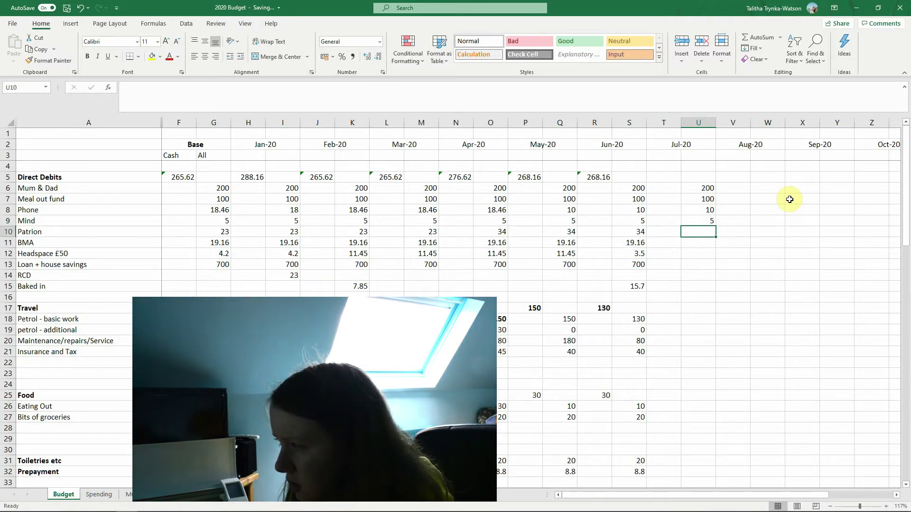
# Step: Enter the July direct debit amounts of 34 for Patrion and 19.16 for BMA
pyautogui.write('34')
pyautogui.press('Return')
pyautogui.write('19.16')
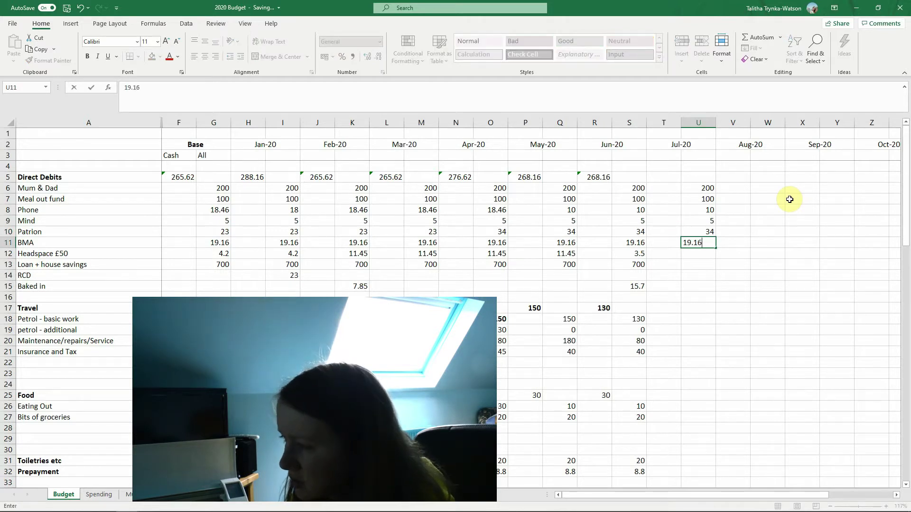
pyautogui.press('Return')
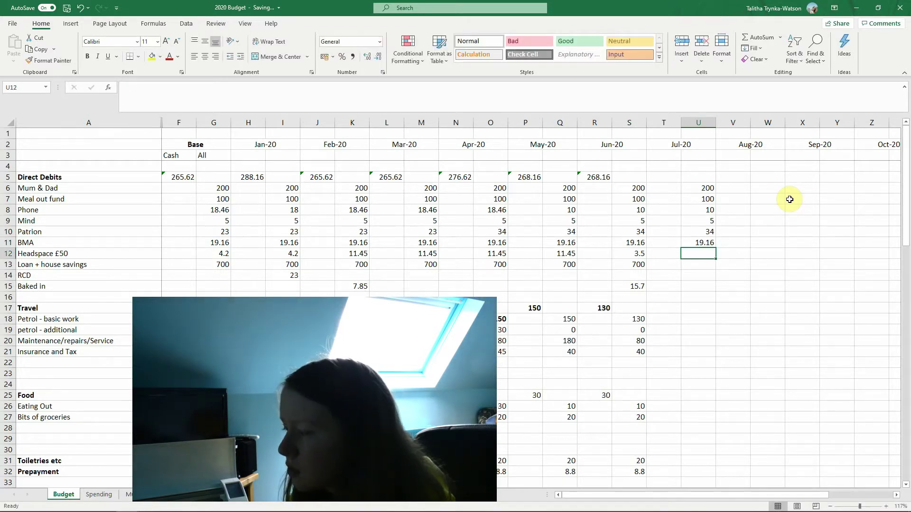
# Step: Highlight the July BMA amount in yellow
pyautogui.press('Up')
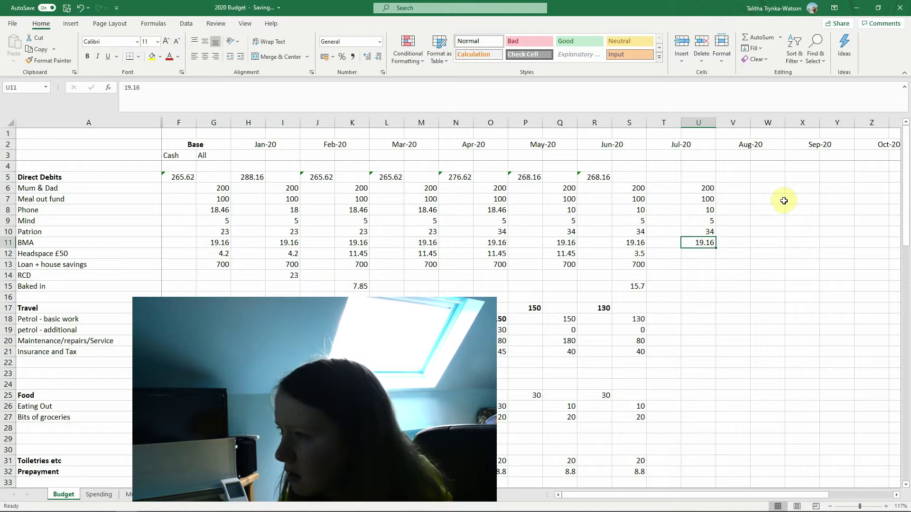
pyautogui.click(152, 56)
pyautogui.press('Down')
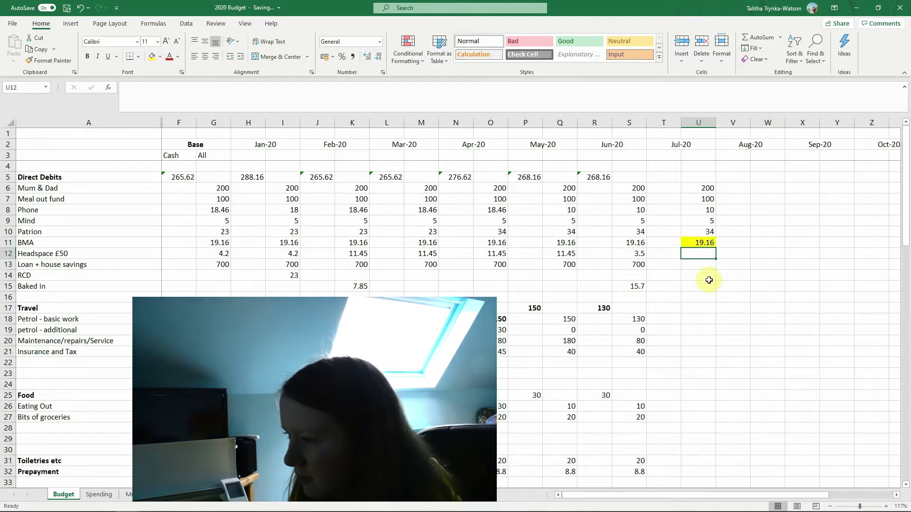
pyautogui.write('3')
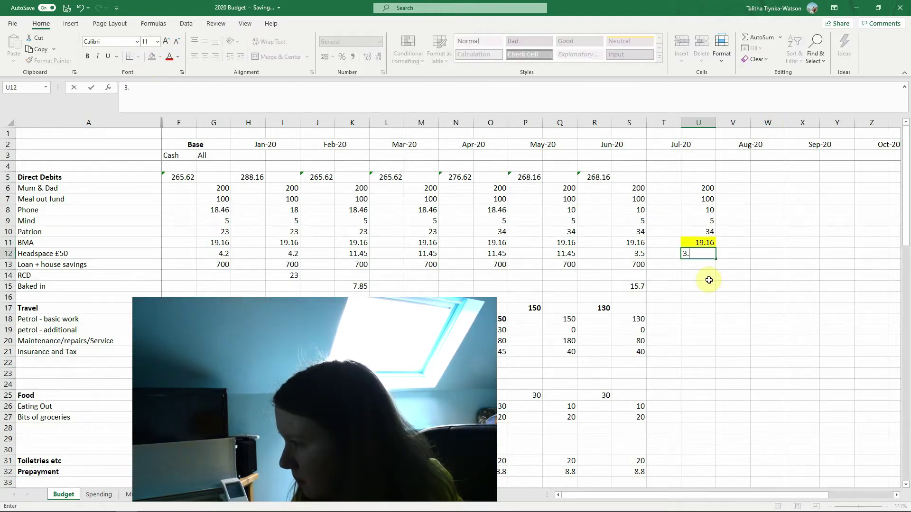
pyautogui.write('.5')
pyautogui.press('BackSpace')
pyautogui.press('BackSpace')
pyautogui.press('BackSpace')
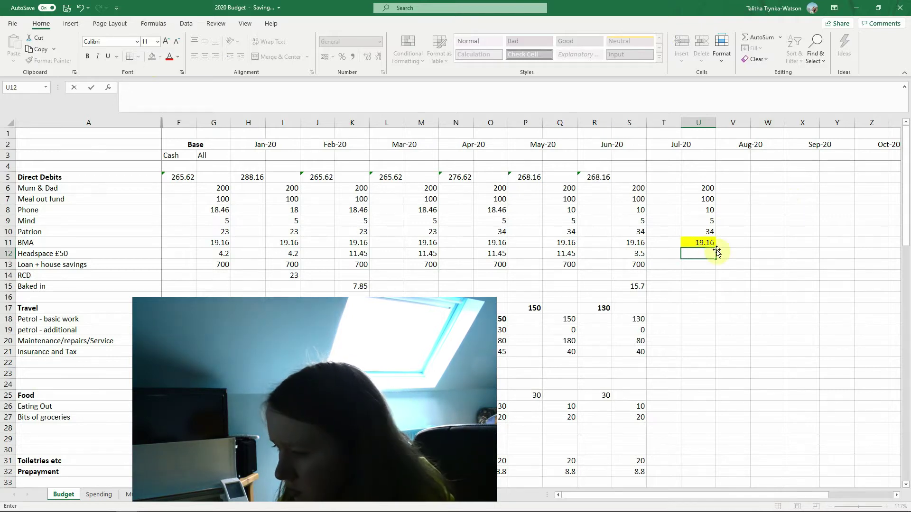
# Step: Switch to the 2020 Sinking funds workbook and check the headspace contribution note on the monthly contributions sheet
pyautogui.moveTo(126, 503)
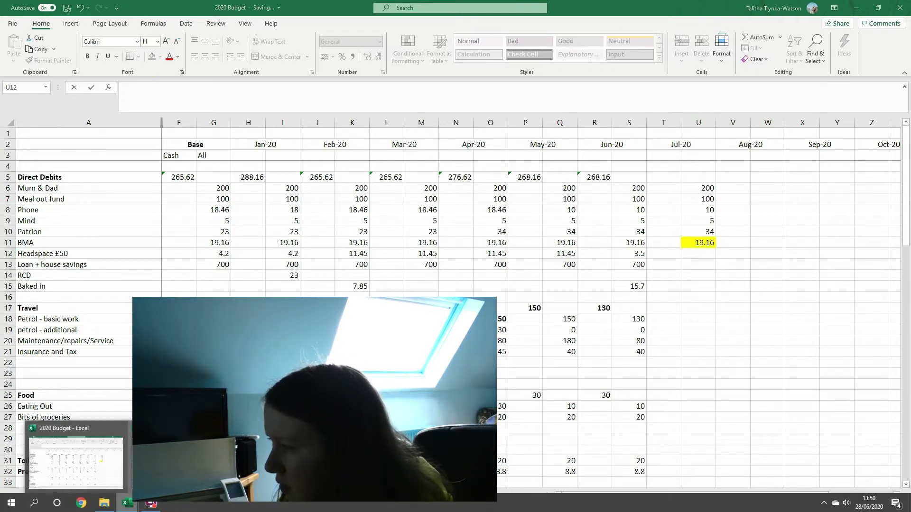
pyautogui.click(180, 456)
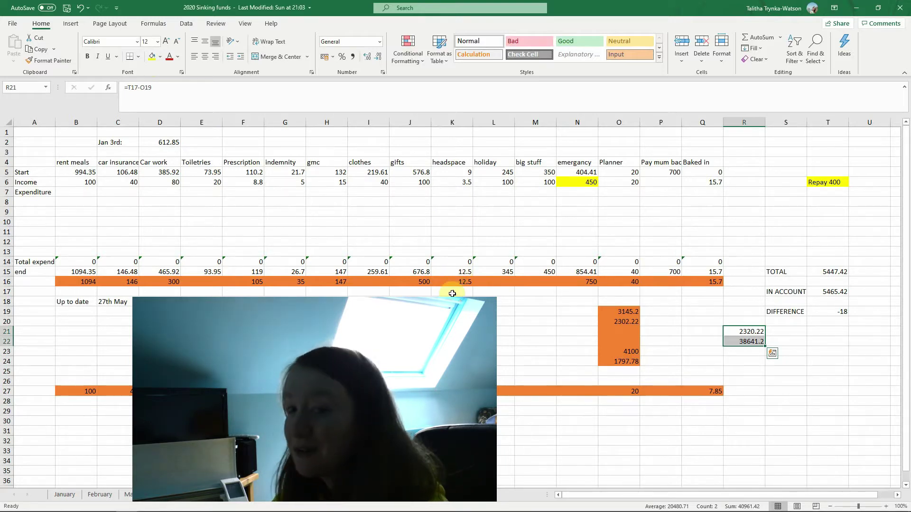
pyautogui.press('Escape')
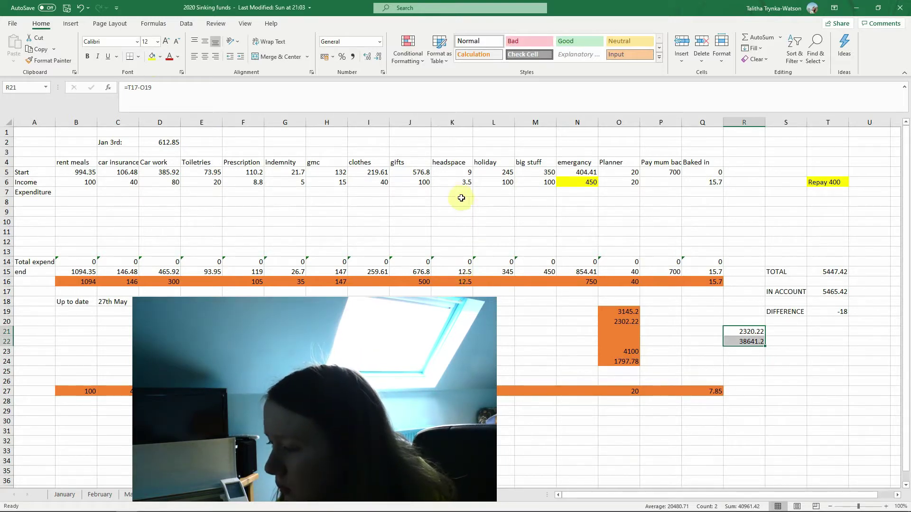
pyautogui.click(258, 498)
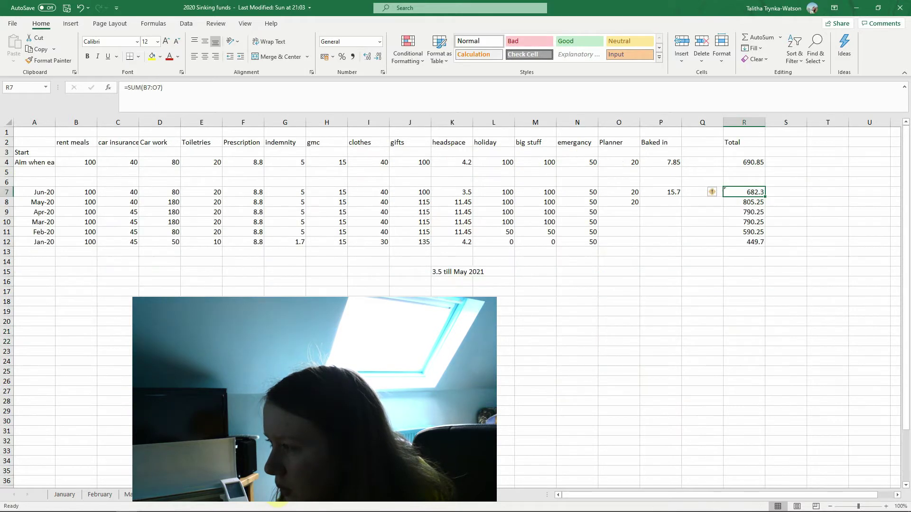
pyautogui.click(469, 275)
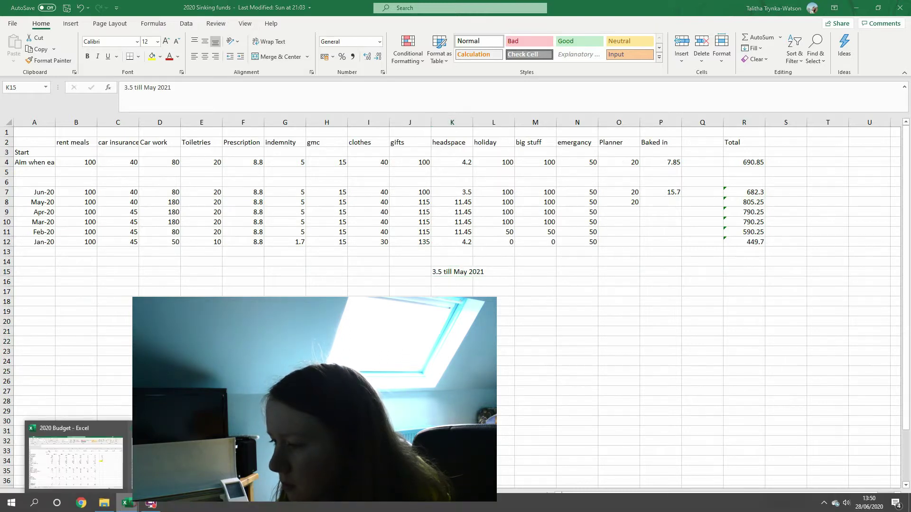
# Step: Return to the 2020 Budget workbook and enter the July amounts of 3.5 for Headspace and 0 for Loan + house savings
pyautogui.moveTo(127, 503)
pyautogui.click(72, 452)
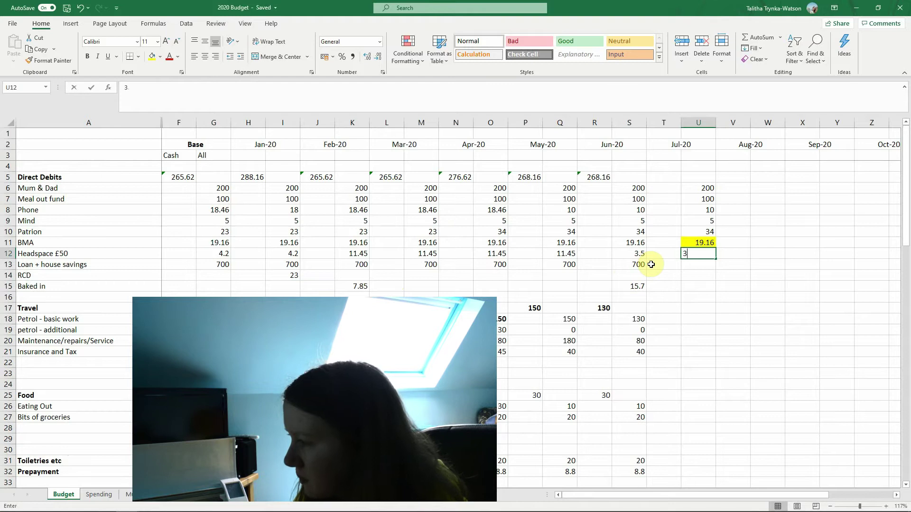
pyautogui.write('3.5')
pyautogui.press('Return')
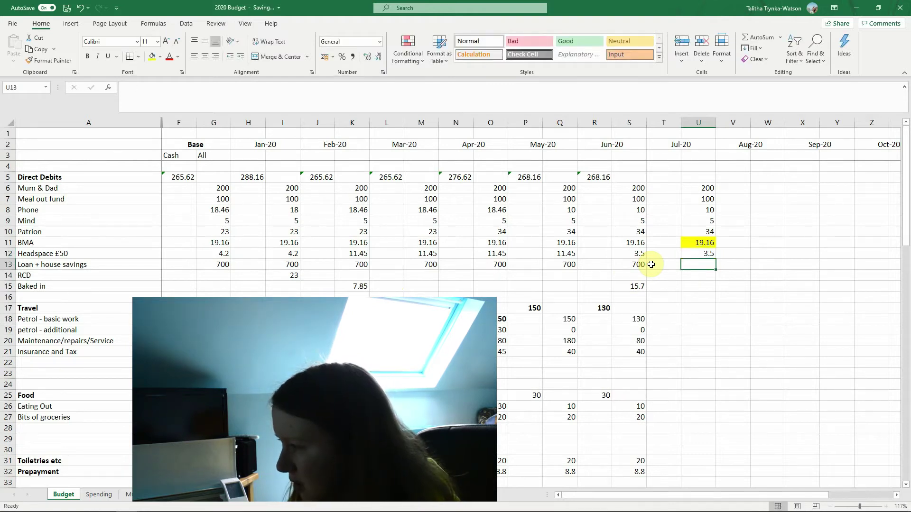
pyautogui.write('0')
pyautogui.hotkey('ctrl', 'Return')
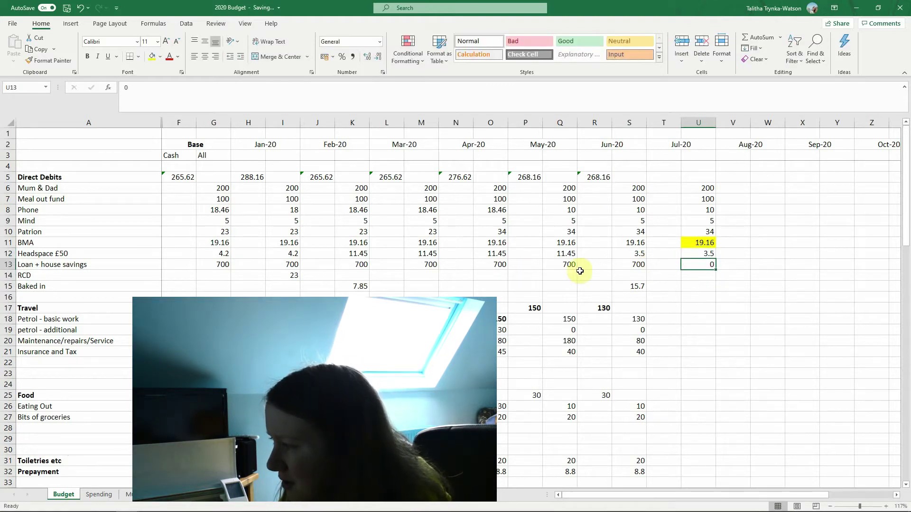
# Step: Fill the June Direct Debits cash total formula across to the July column, cell T5
pyautogui.click(601, 177)
pyautogui.moveTo(611, 182); pyautogui.dragTo(665, 178)
pyautogui.click(706, 267)
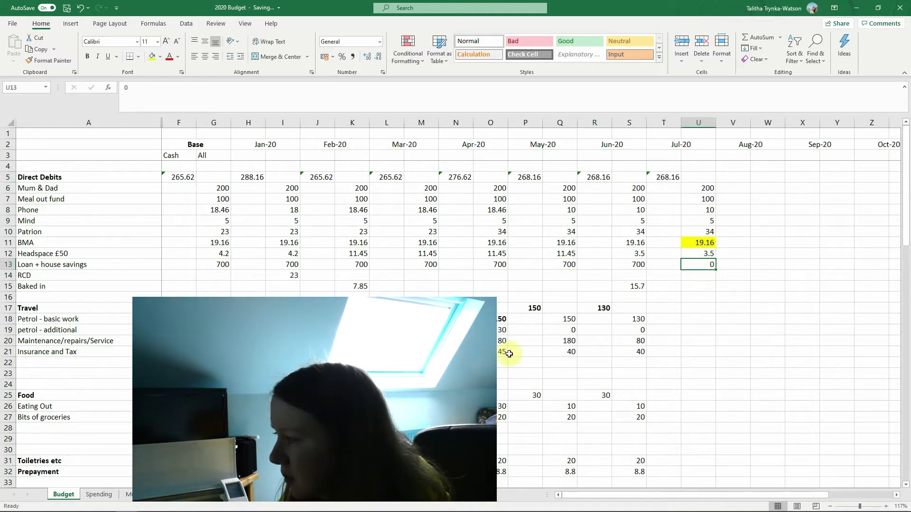
# Step: Enter 130 as the July amount for Petrol - basic work
pyautogui.click(694, 318)
pyautogui.write('130')
pyautogui.press('Return')
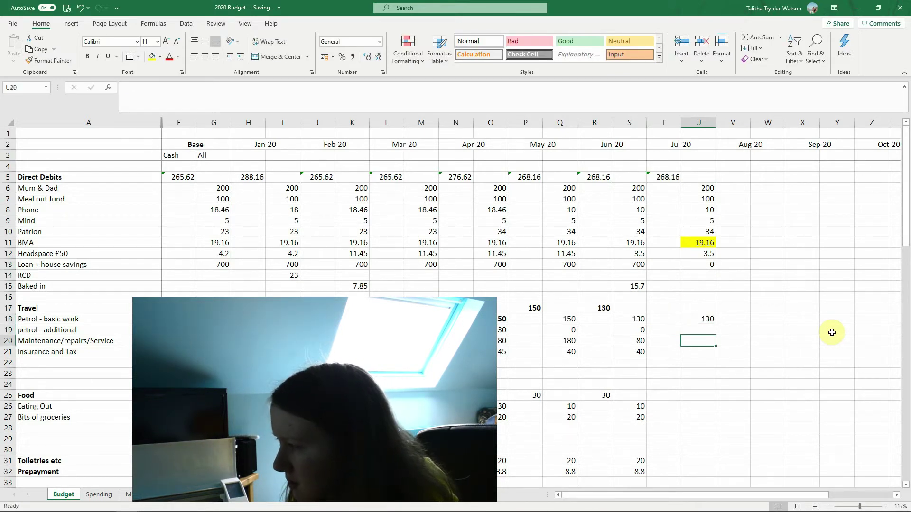
# Step: Set the July Petrol - basic work amount to 100 and enter 0 for petrol - additional
pyautogui.press('Up')
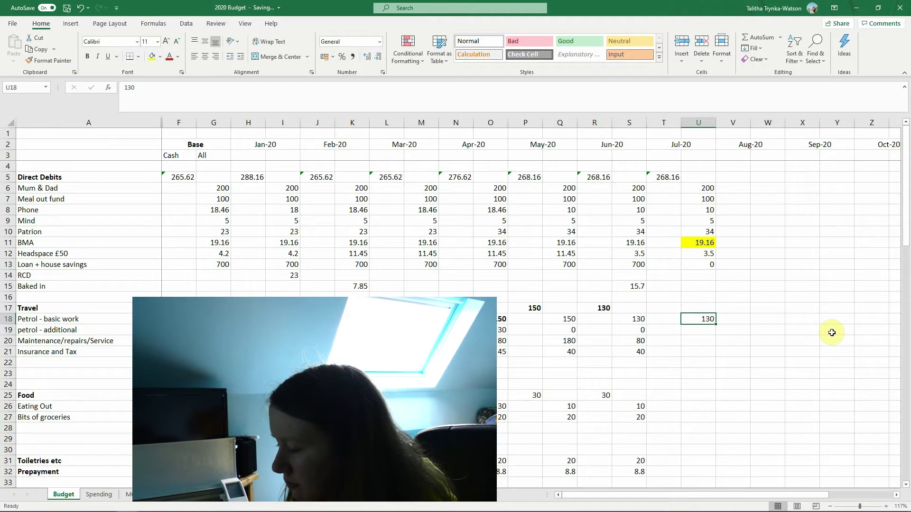
pyautogui.write('100')
pyautogui.press('Return')
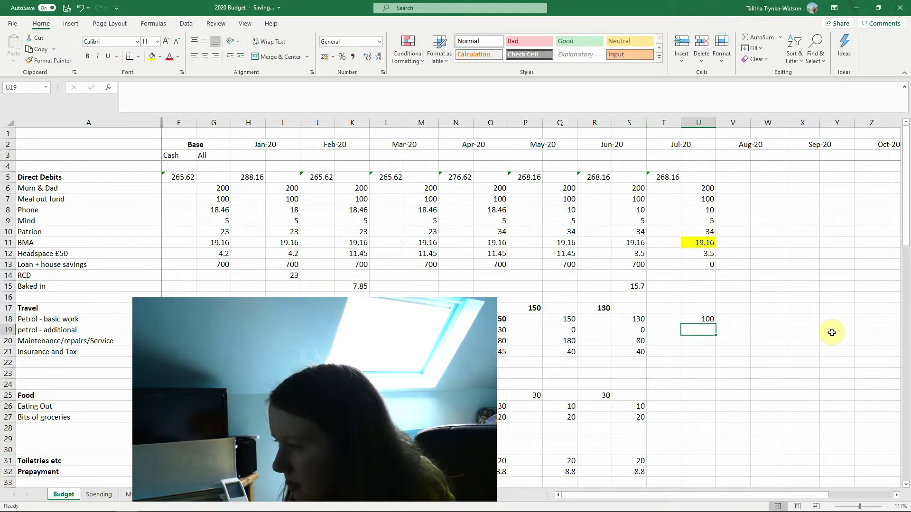
pyautogui.write('0')
pyautogui.press('Return')
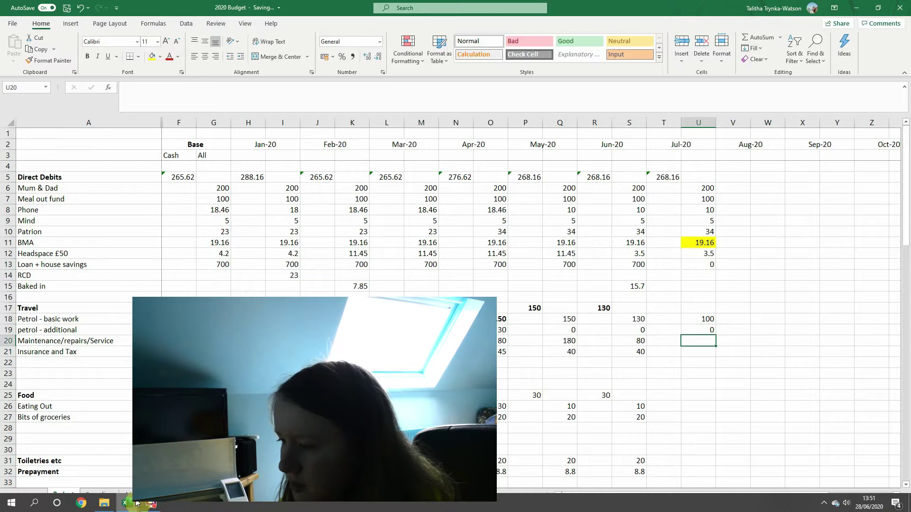
# Step: In the 2020 Sinking funds workbook, compare the end balances in row 15 with the orange amounts in row 16, focusing on rent meals
pyautogui.moveTo(126, 502)
pyautogui.click(136, 463)
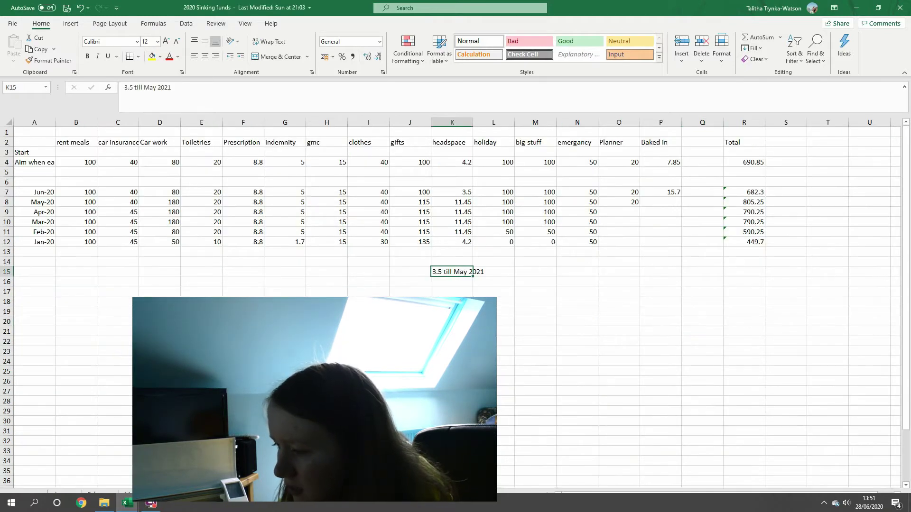
pyautogui.click(181, 499)
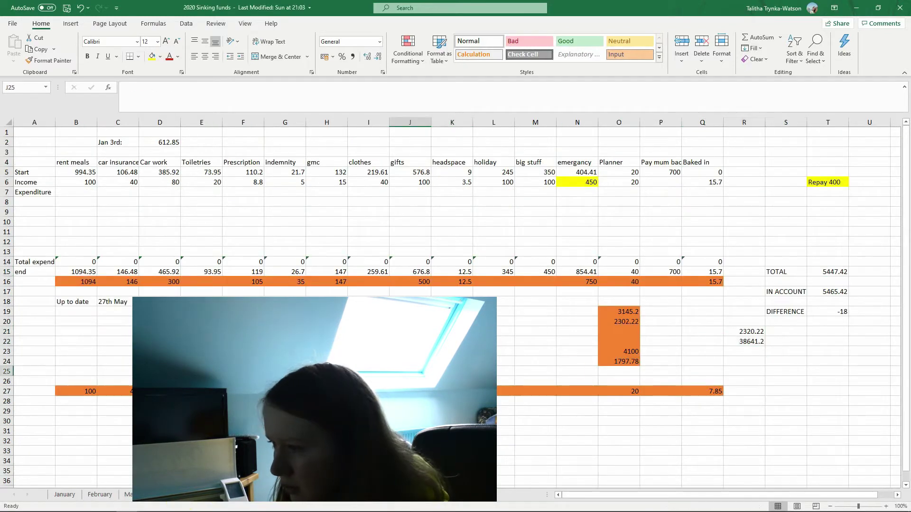
pyautogui.moveTo(88, 288); pyautogui.dragTo(701, 286)
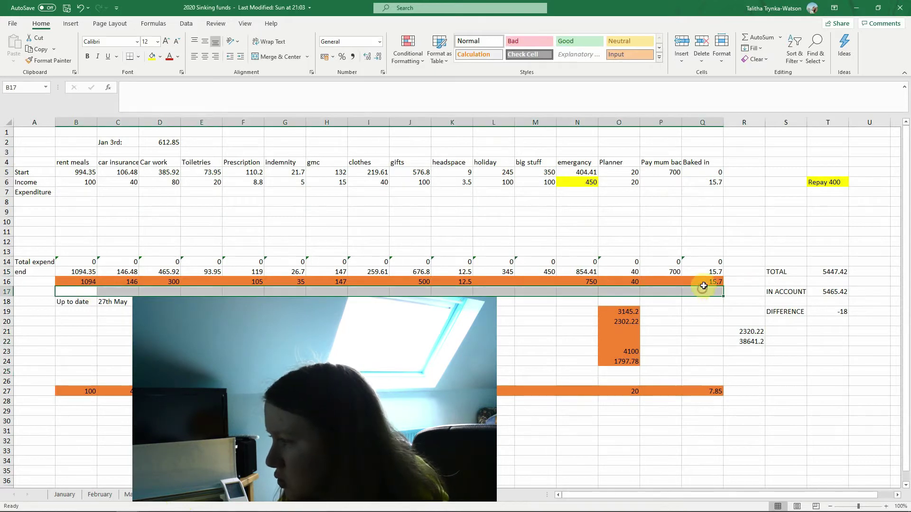
pyautogui.click(707, 282)
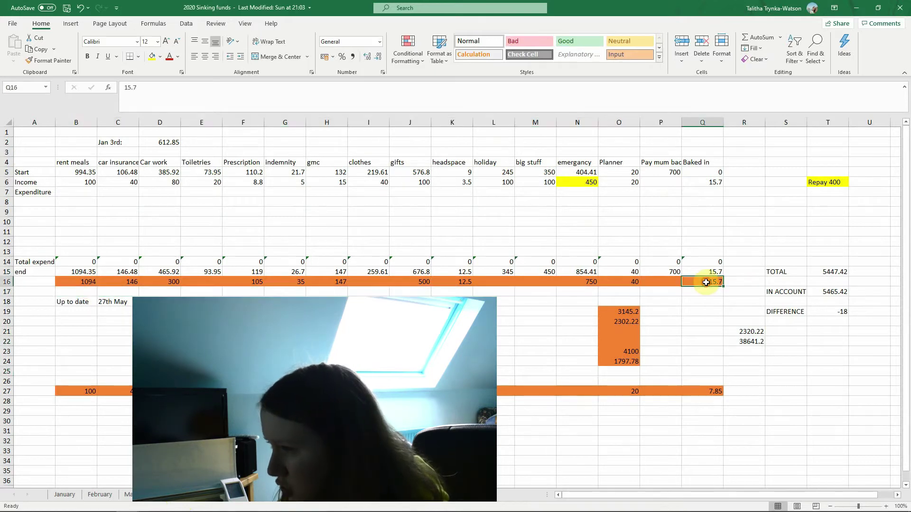
pyautogui.click(84, 285)
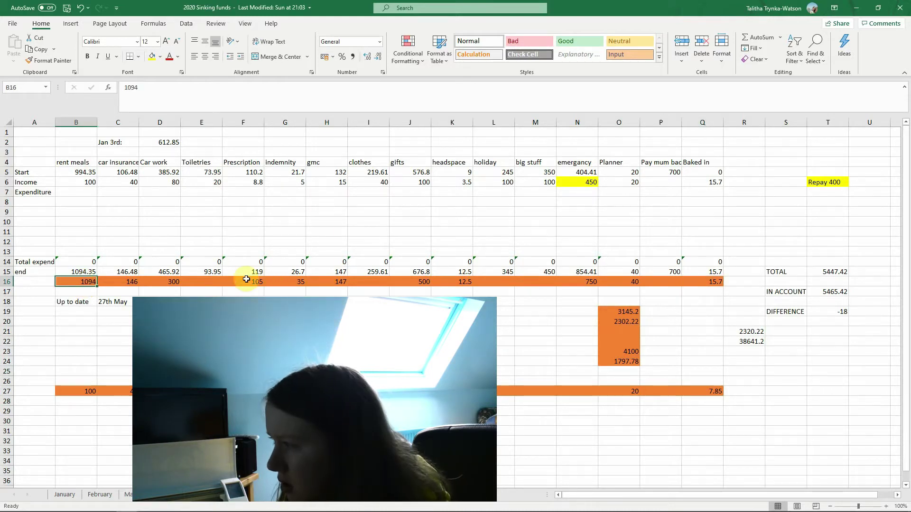
pyautogui.press('Up')
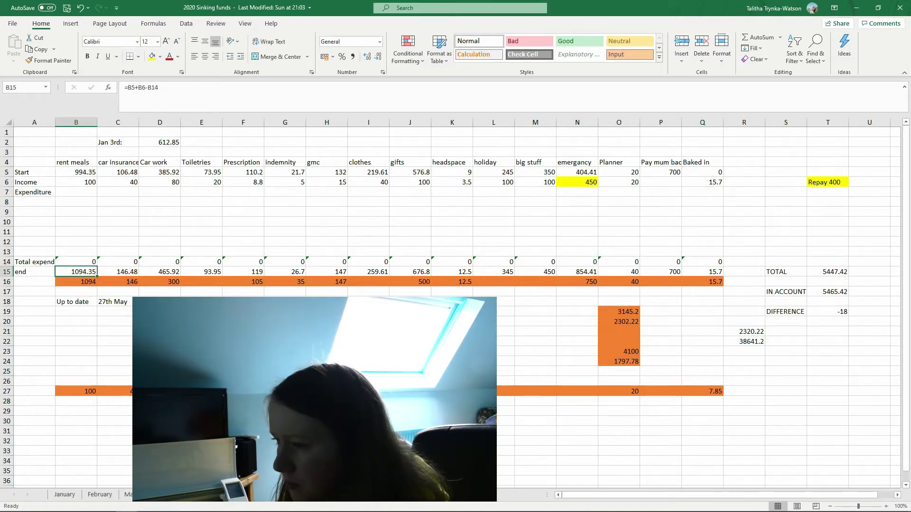
pyautogui.click(88, 282)
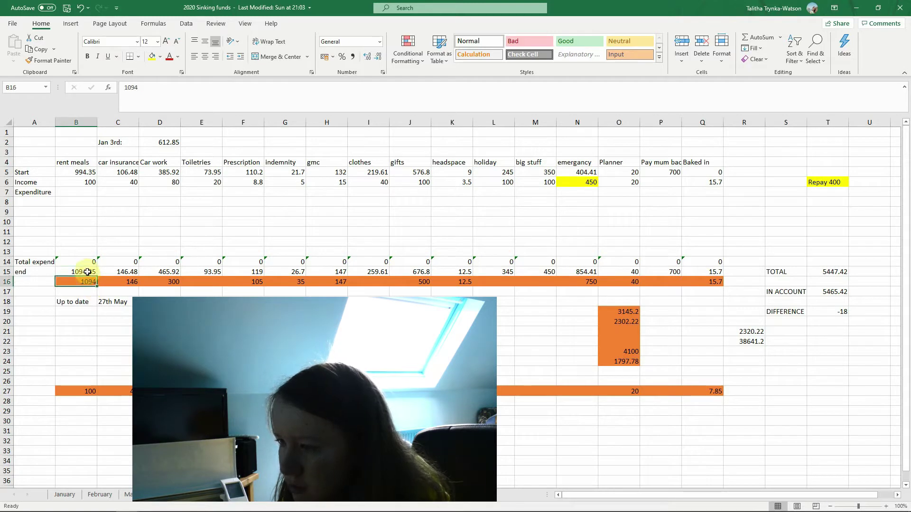
pyautogui.click(179, 100)
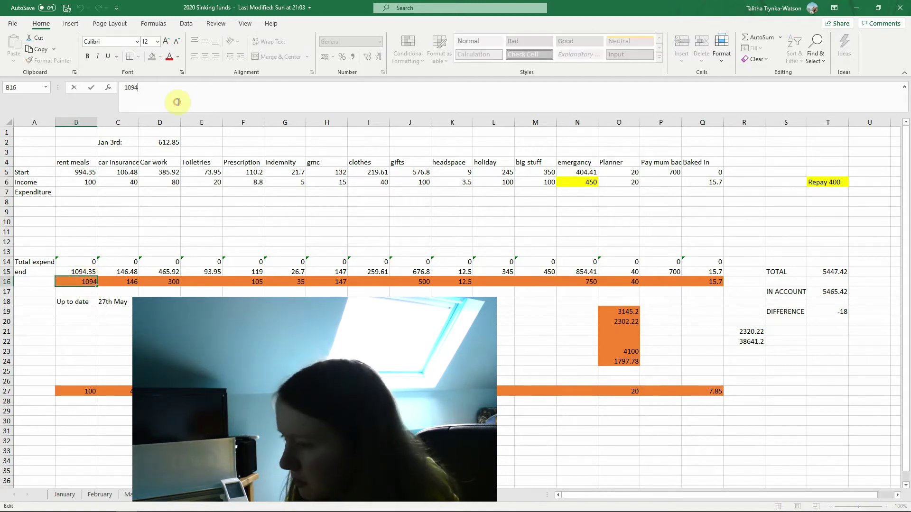
pyautogui.write('.34')
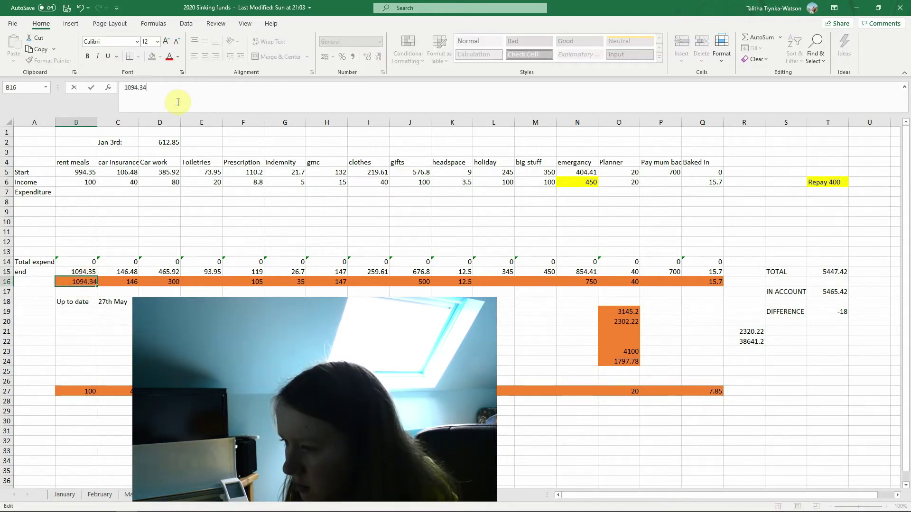
pyautogui.press('BackSpace')
pyautogui.press('BackSpace')
pyautogui.press('BackSpace')
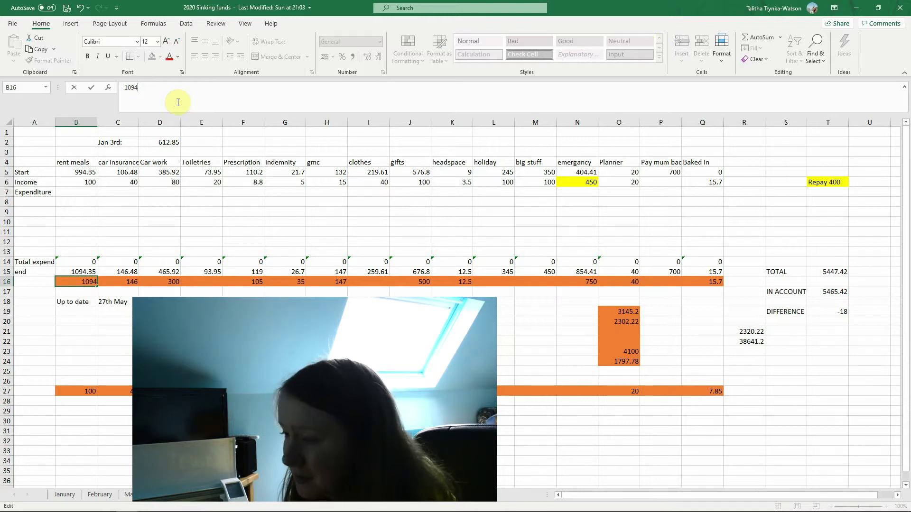
pyautogui.press('Return')
# Step: Compare the orange row 16 amounts with the row 15 end balances, fund by fund from car insurance to headspace
pyautogui.press('Up')
pyautogui.press('Right')
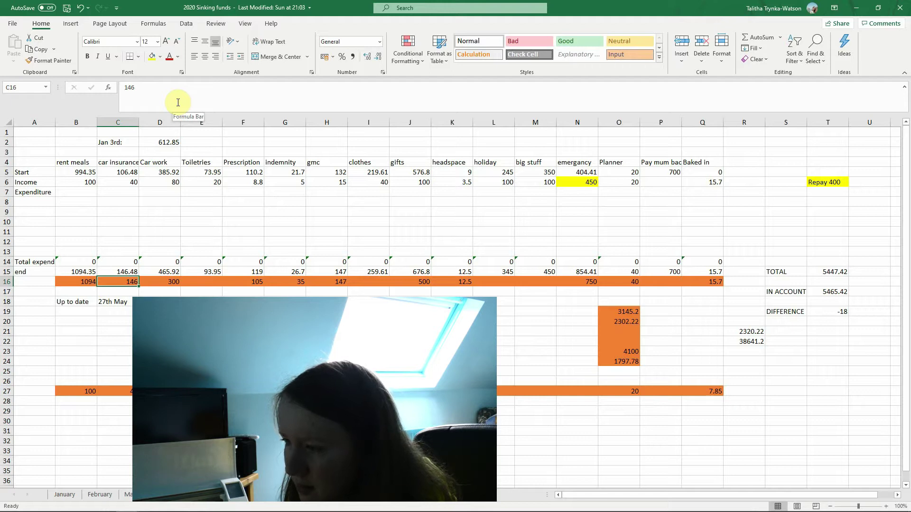
pyautogui.press('Right')
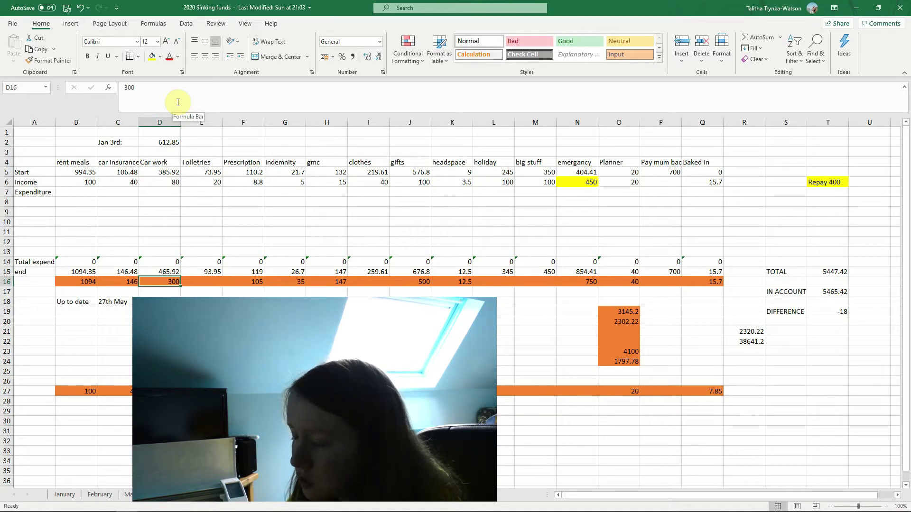
pyautogui.press('Right')
pyautogui.press('Right')
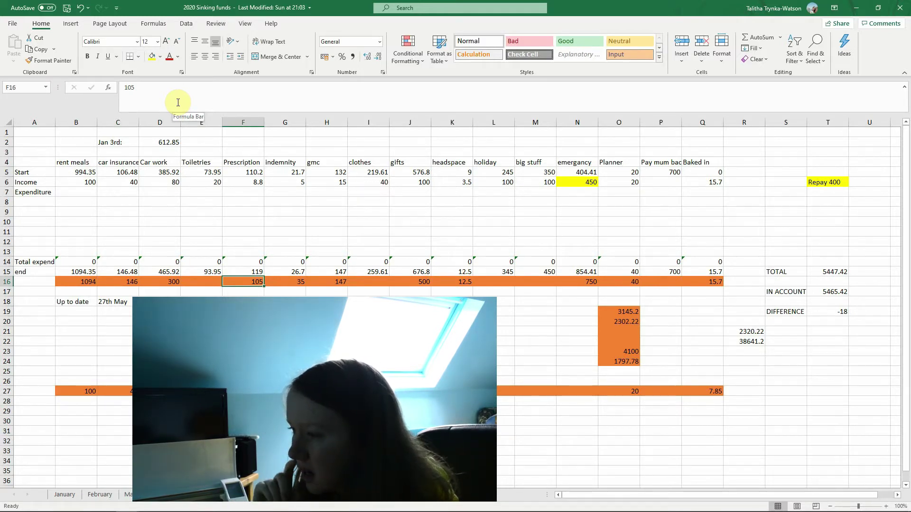
pyautogui.press('Right')
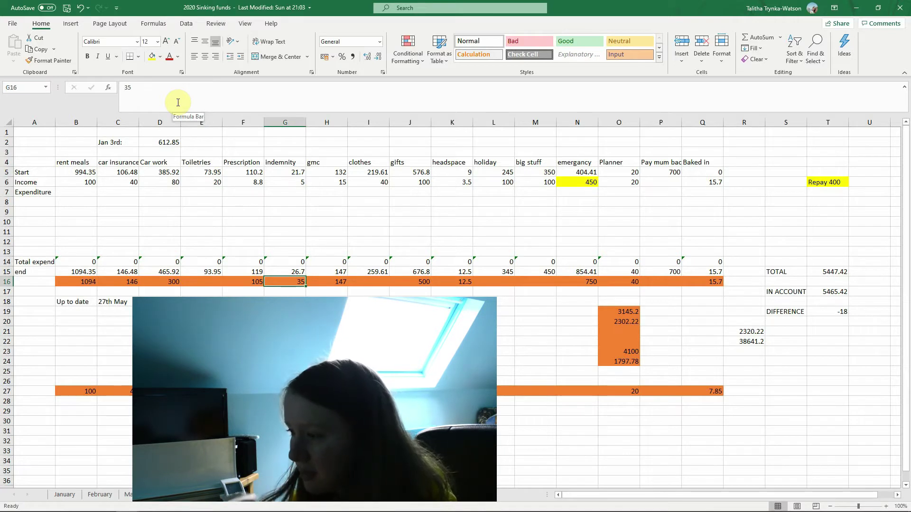
pyautogui.press('Right')
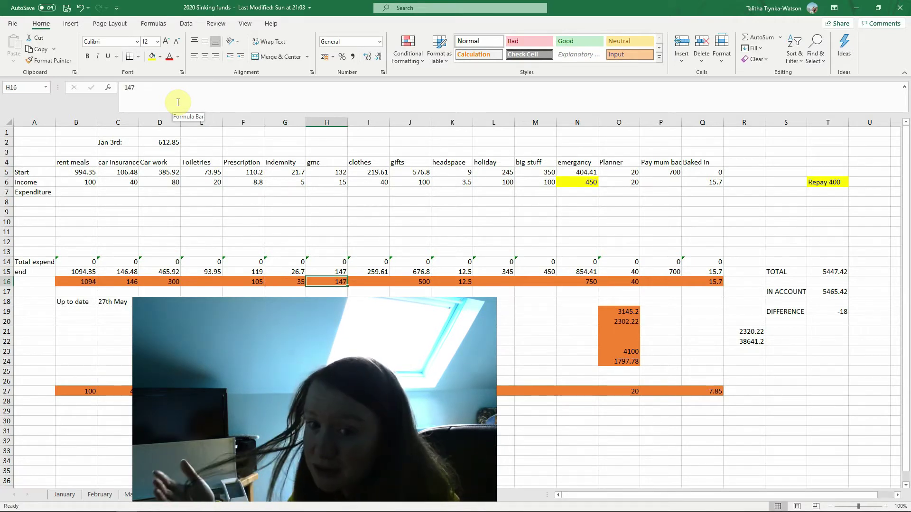
pyautogui.press('Right')
pyautogui.press('Right')
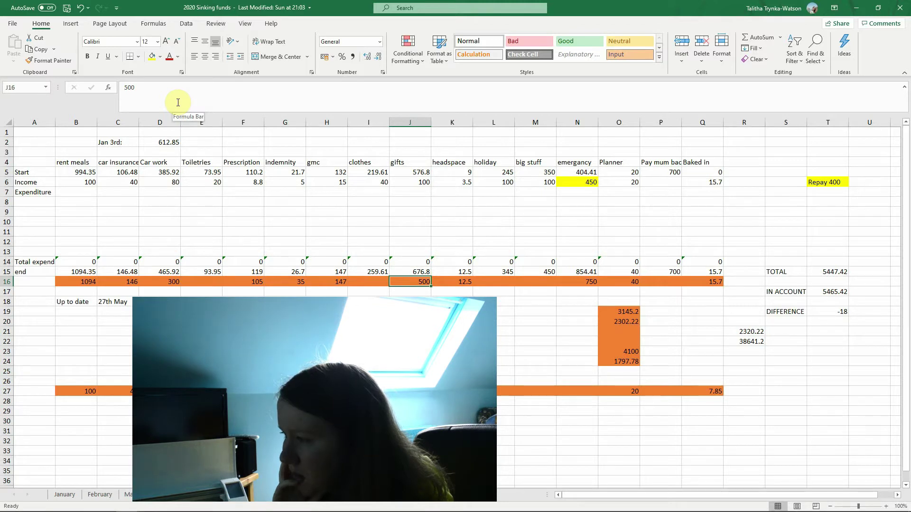
pyautogui.press('Right')
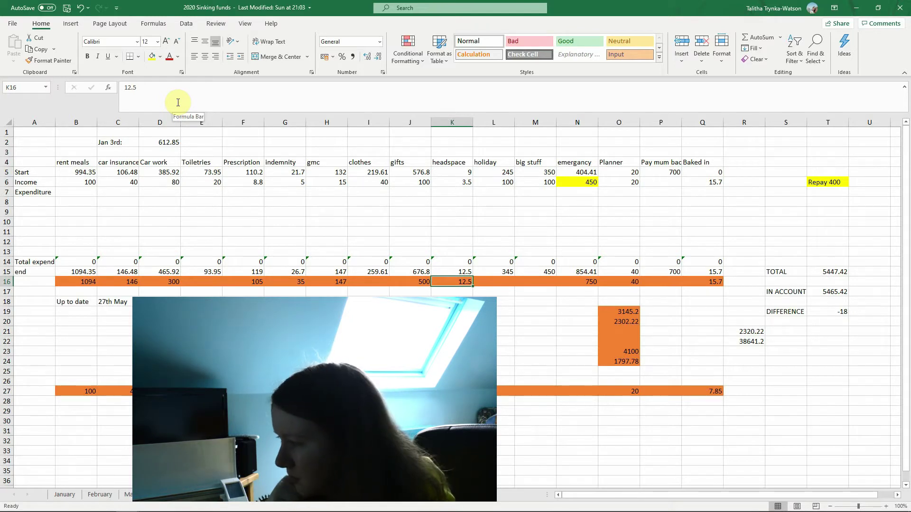
# Step: Examine the row 16 amounts for the remaining funds from holiday to Baked in, checking emergancy and Planner closely
pyautogui.press('Right')
pyautogui.press('Right')
pyautogui.press('Right')
pyautogui.press('Right')
pyautogui.press('Right')
pyautogui.press('Right')
pyautogui.press('Left')
pyautogui.press('Left')
pyautogui.press('Left')
pyautogui.press('Left')
pyautogui.press('Left')
pyautogui.press('Right')
pyautogui.press('Right')
pyautogui.press('Right')
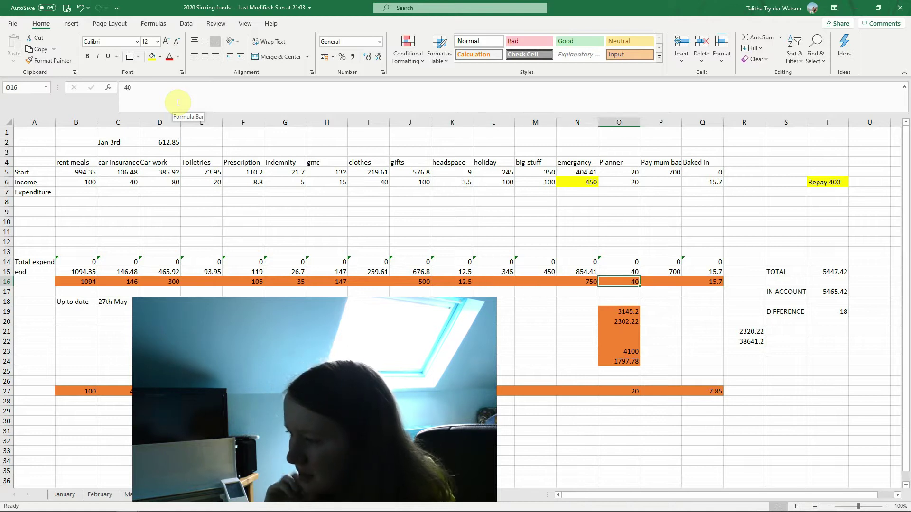
pyautogui.press('Left')
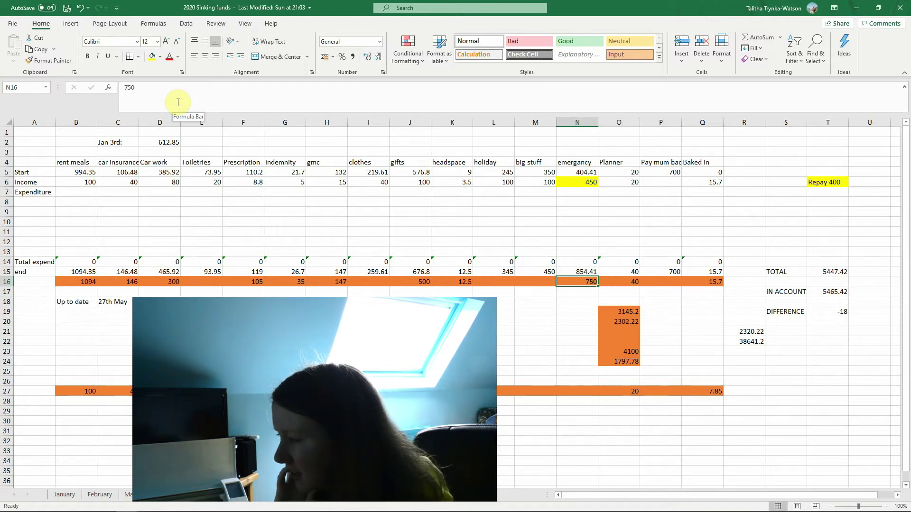
pyautogui.press('Right')
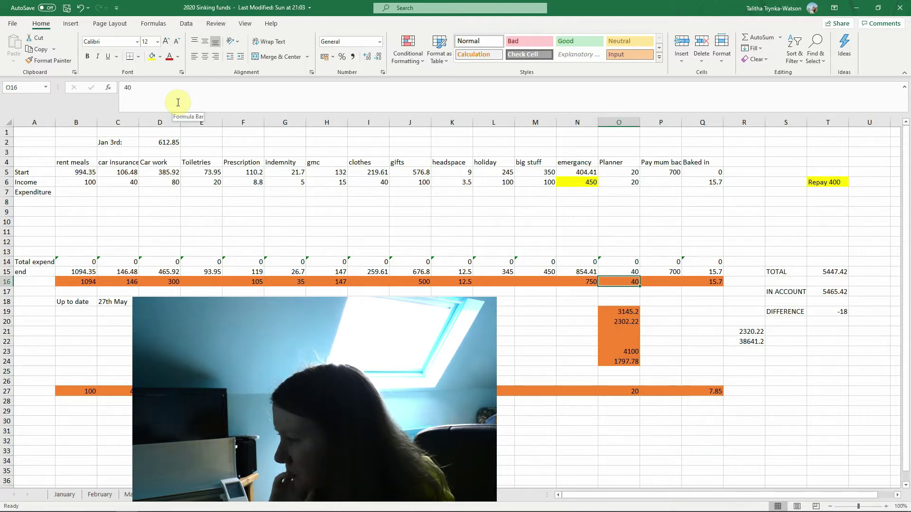
pyautogui.press('Right')
pyautogui.press('Right')
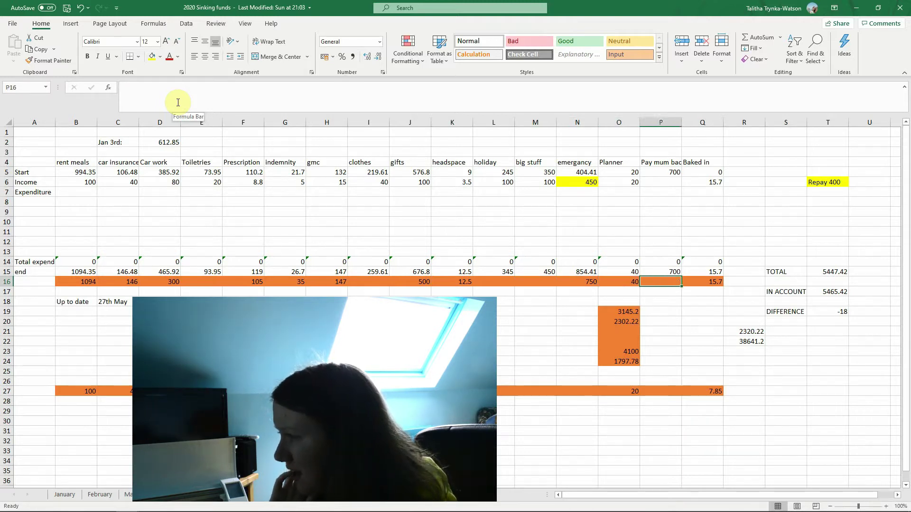
pyautogui.press('Left')
pyautogui.press('Left')
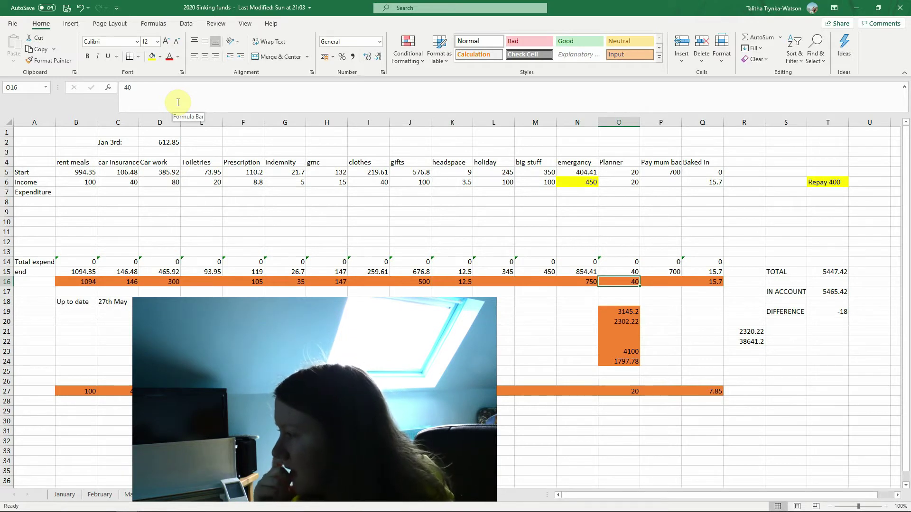
pyautogui.press('Right')
pyautogui.press('Right')
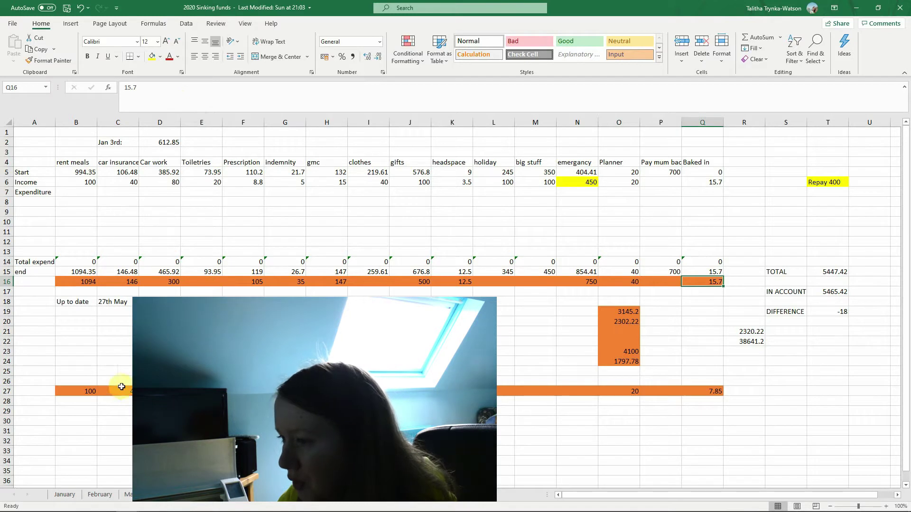
# Step: Enter an expenditure of 198 for big stuff in cell M7
pyautogui.moveTo(79, 281); pyautogui.dragTo(701, 280)
pyautogui.click(333, 204)
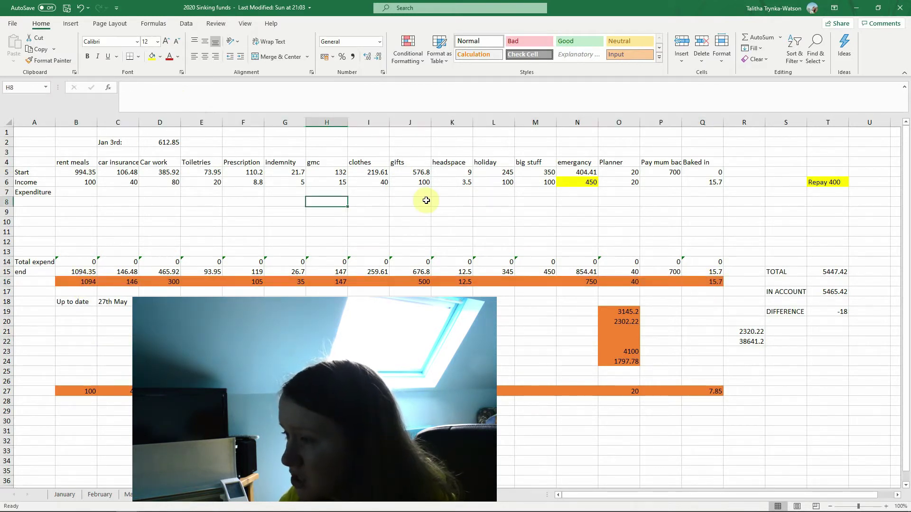
pyautogui.click(541, 193)
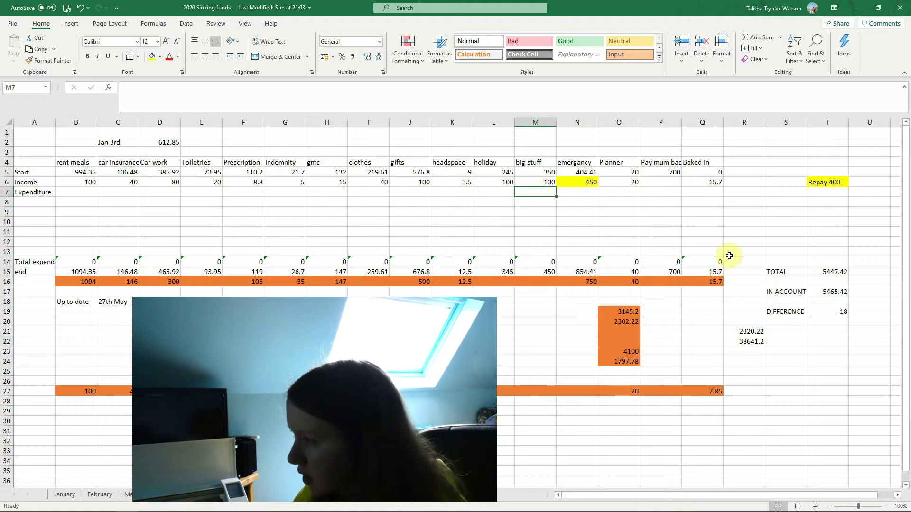
pyautogui.write('198')
pyautogui.press('Return')
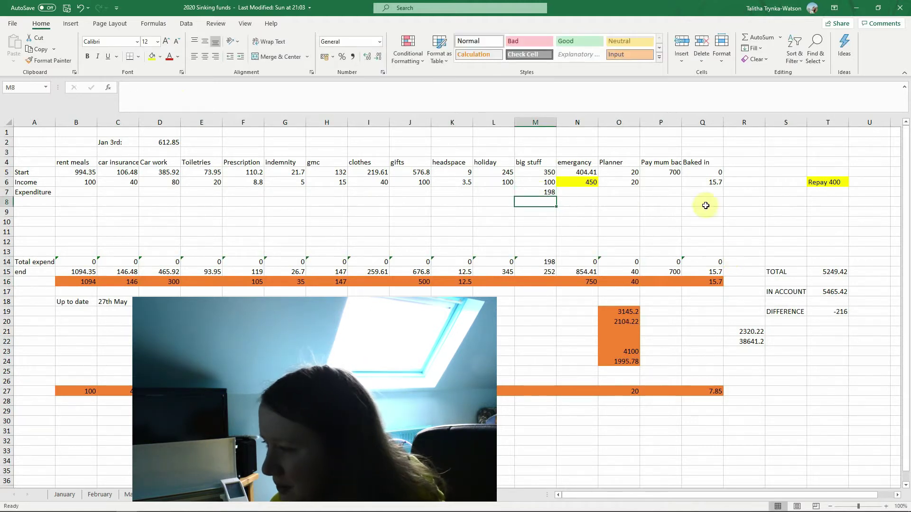
# Step: Label row 16 as EDITTED in cell A16 and fill the TOTAL label and formula from S15:T15 down to row 16
pyautogui.click(35, 280)
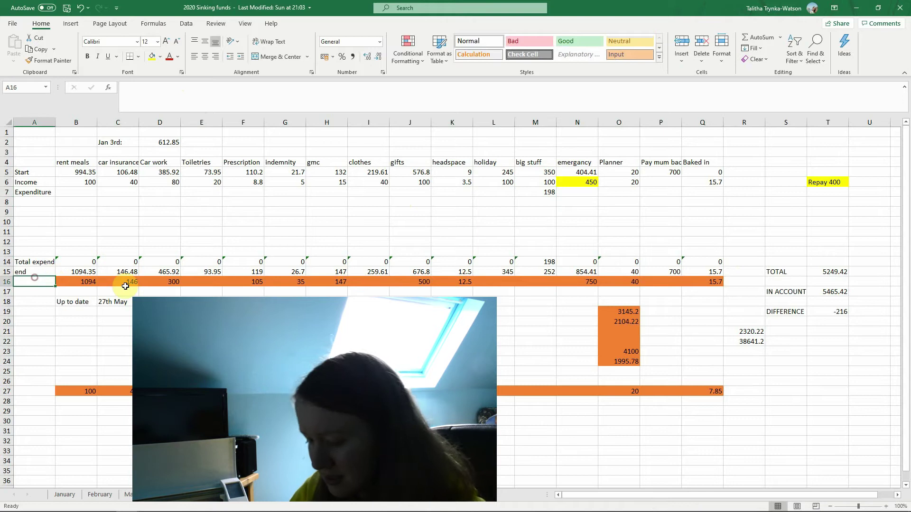
pyautogui.write('EDITTED')
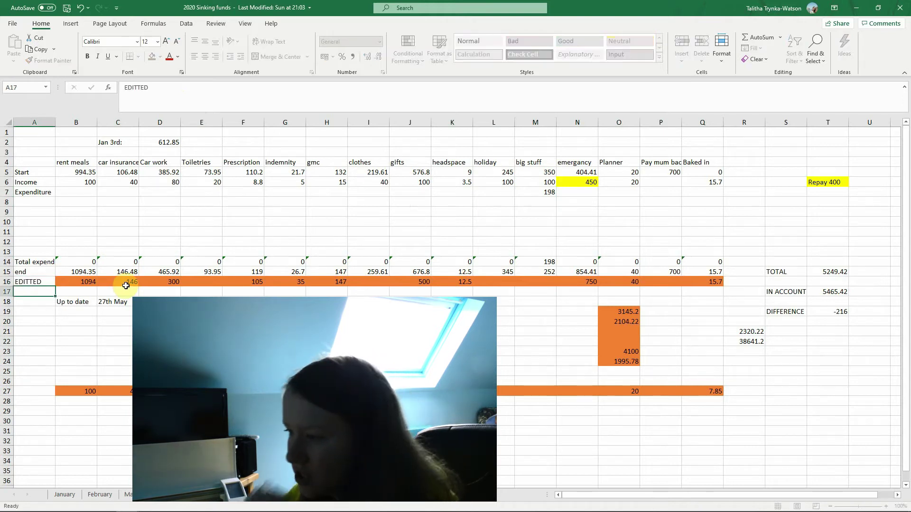
pyautogui.click(830, 280)
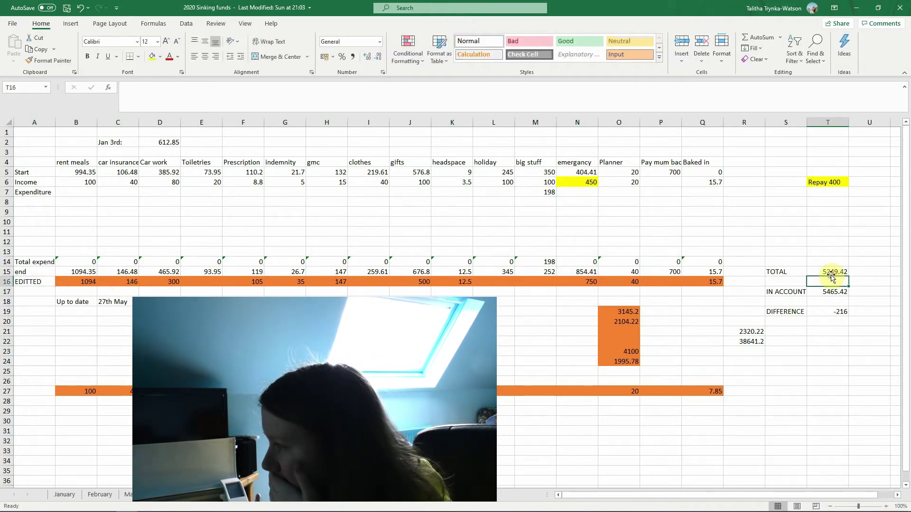
pyautogui.click(831, 274)
pyautogui.moveTo(802, 274); pyautogui.dragTo(852, 284)
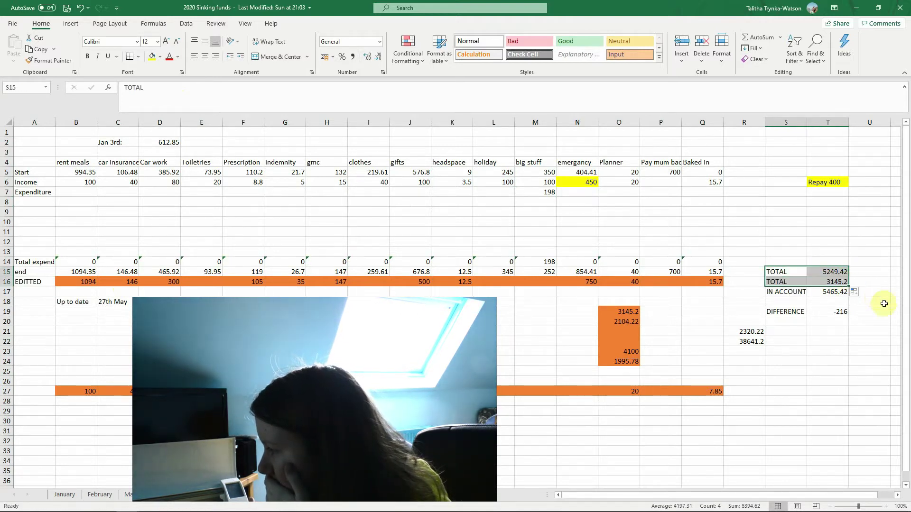
# Step: Fill the DIFFERENCE label and formula from row 19 down to S20:T20
pyautogui.click(873, 302)
pyautogui.click(844, 312)
pyautogui.moveTo(798, 314); pyautogui.dragTo(849, 327)
pyautogui.click(827, 351)
pyautogui.click(834, 294)
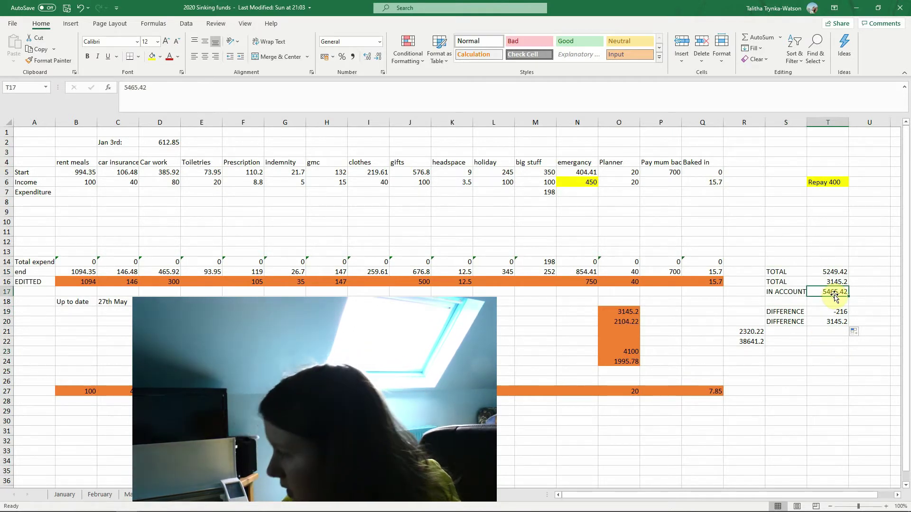
# Step: Correct the second DIFFERENCE formula in T20 so it subtracts the IN ACCOUNT amount in T17 from the total in T16
pyautogui.doubleClick(840, 322)
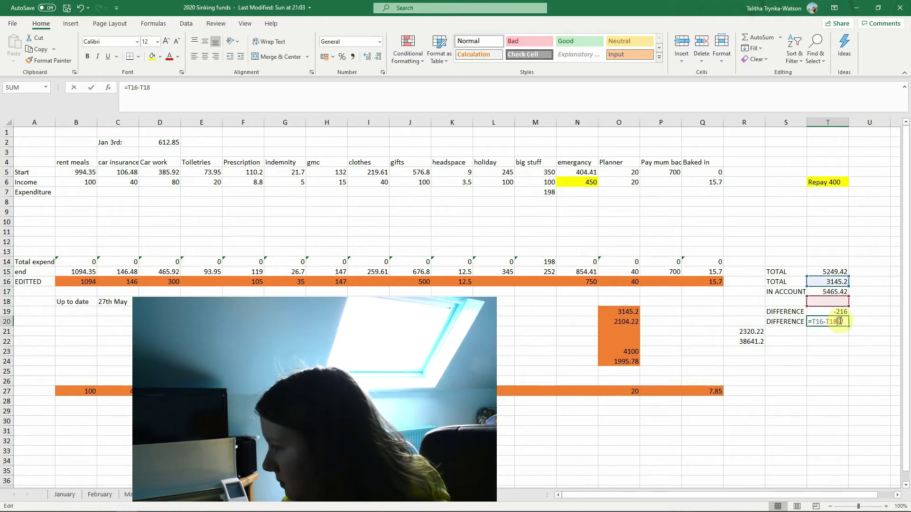
pyautogui.press('Return')
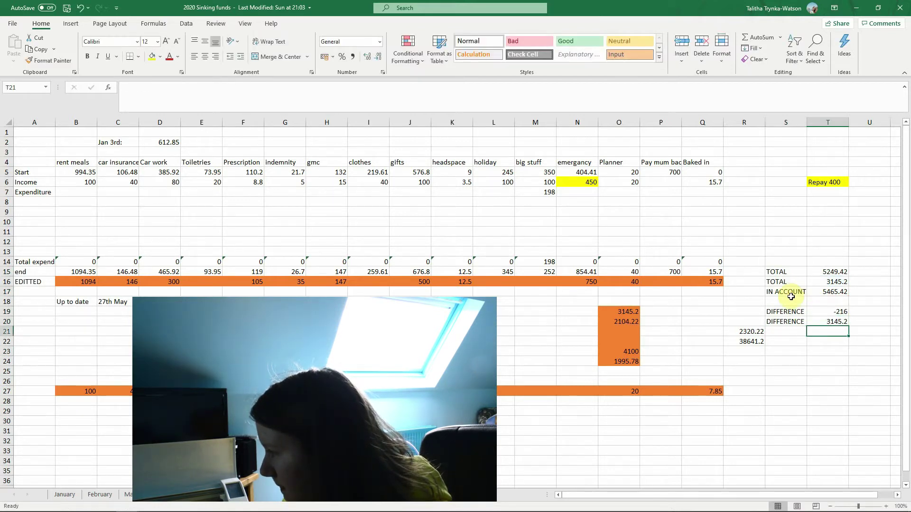
pyautogui.doubleClick(833, 322)
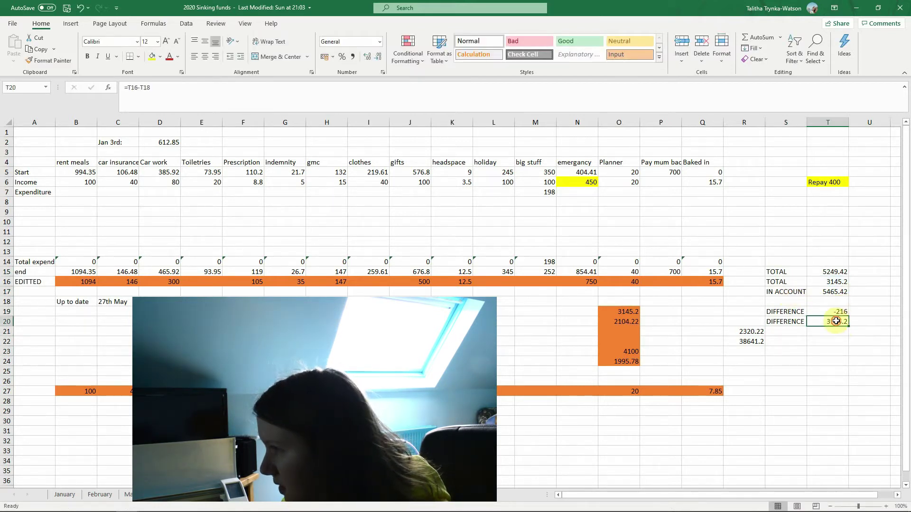
pyautogui.press('BackSpace')
pyautogui.press('BackSpace')
pyautogui.press('BackSpace')
pyautogui.click(814, 289)
pyautogui.press('Return')
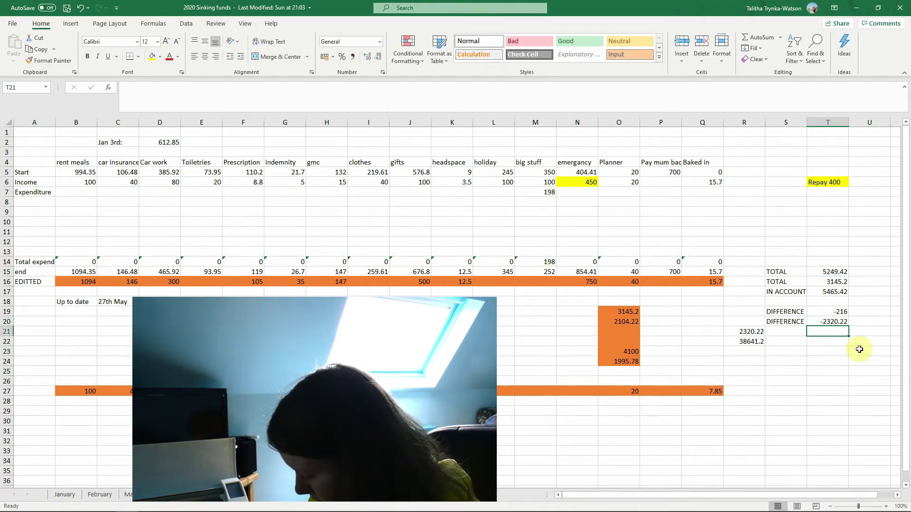
# Step: Set the IN ACCOUNT amount in cell T17 to 3145.2
pyautogui.press('Up')
pyautogui.press('Up')
pyautogui.press('Up')
pyautogui.press('Up')
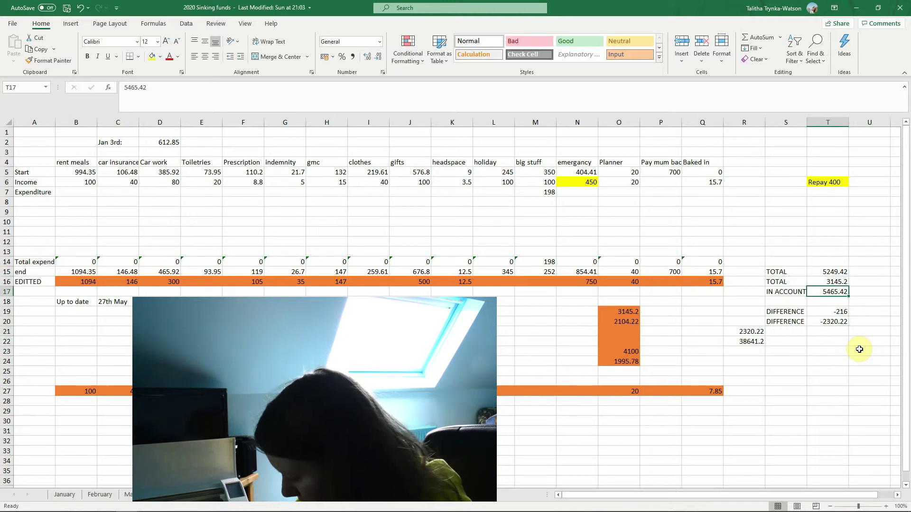
pyautogui.write('3145.2')
pyautogui.press('Return')
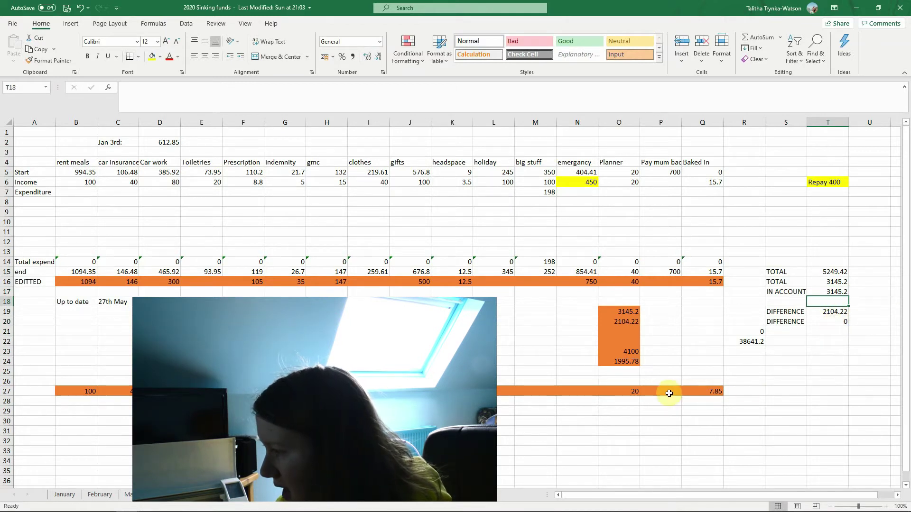
# Step: Clear the contents of the working cells N19:P24 and remove their orange fill
pyautogui.moveTo(722, 391); pyautogui.dragTo(71, 392)
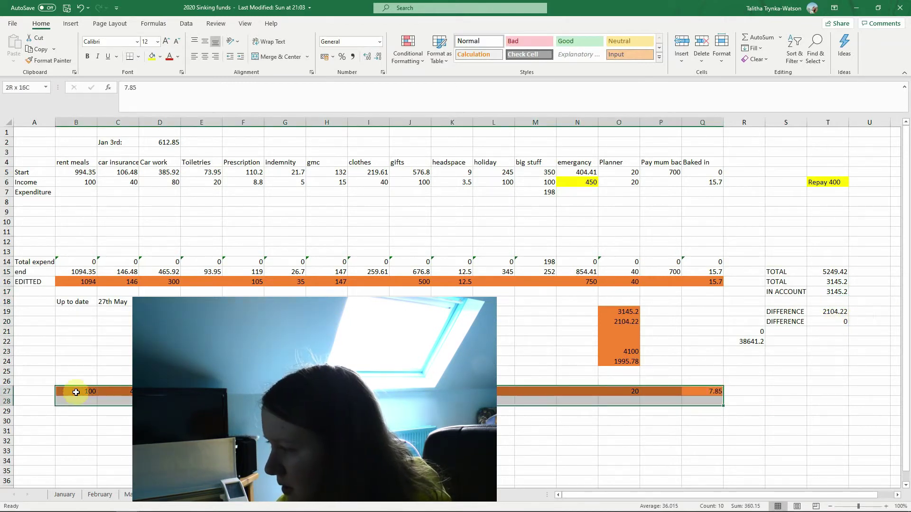
pyautogui.click(621, 333)
pyautogui.moveTo(641, 311); pyautogui.dragTo(580, 360)
pyautogui.press('Delete')
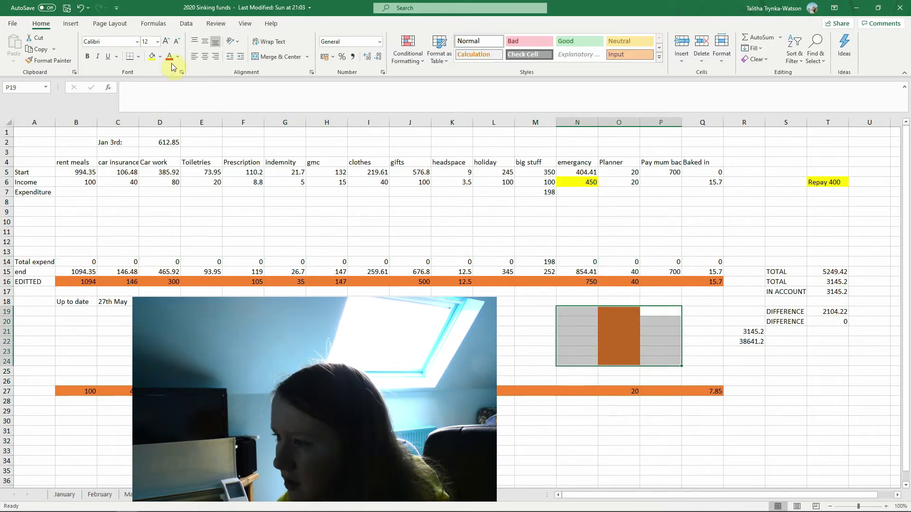
pyautogui.click(161, 57)
pyautogui.click(173, 161)
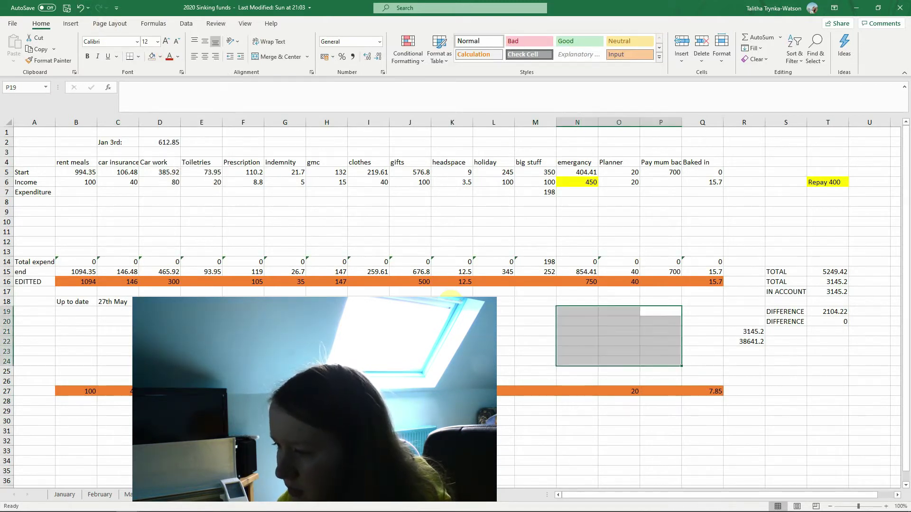
pyautogui.click(452, 301)
pyautogui.moveTo(70, 394); pyautogui.dragTo(703, 390)
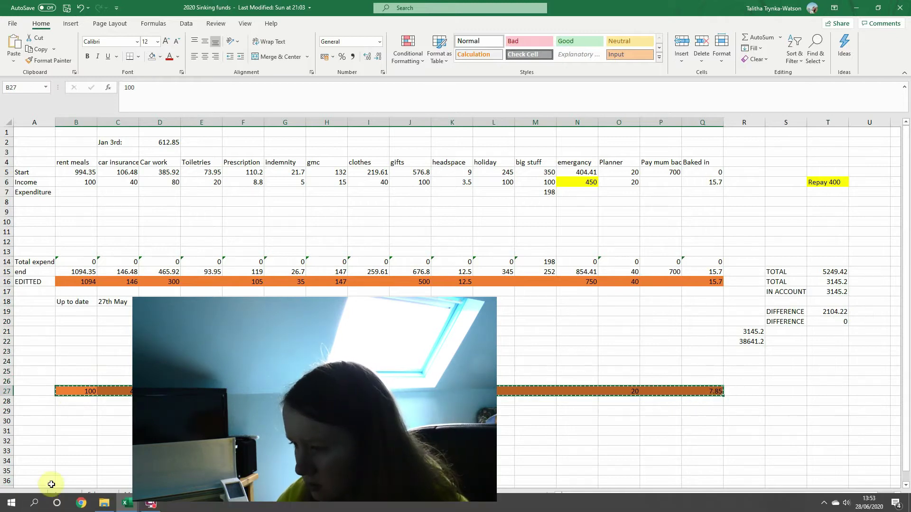
pyautogui.hotkey('ctrl', 'c')
pyautogui.click(201, 451)
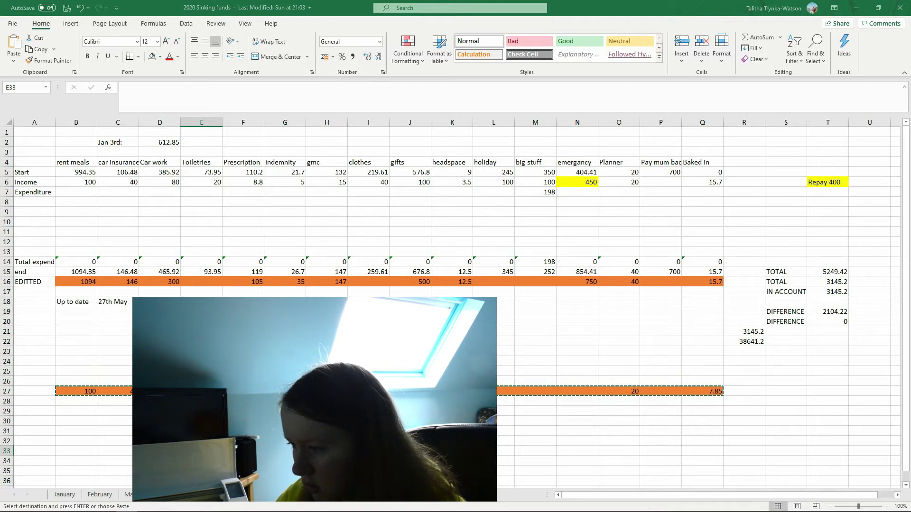
pyautogui.press('Escape')
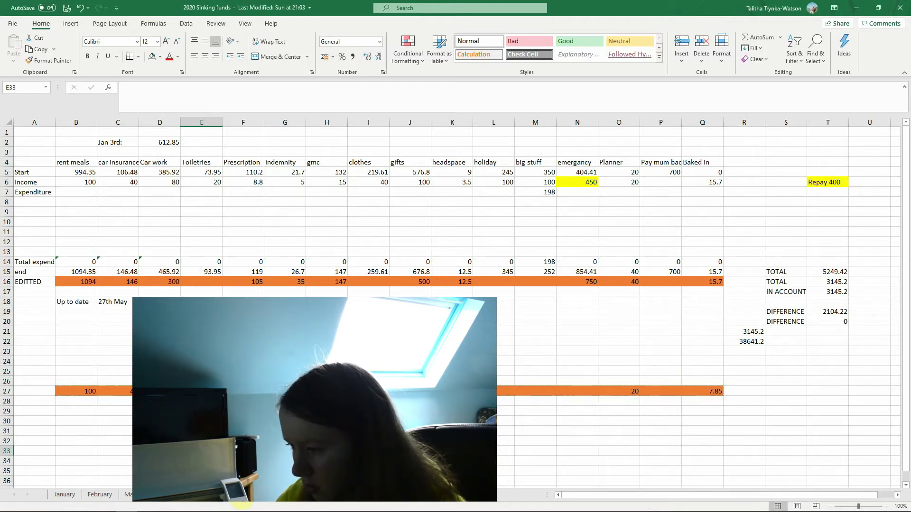
pyautogui.press('F2')
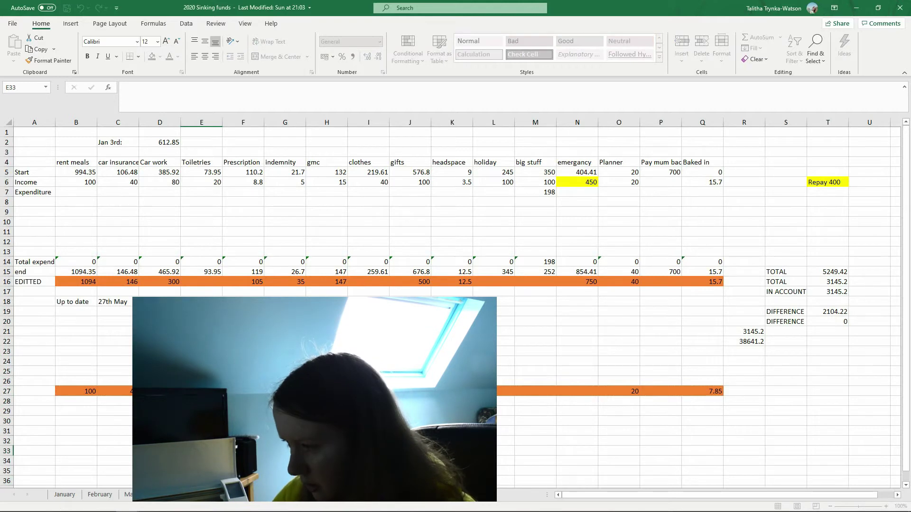
pyautogui.press('Escape')
pyautogui.hotkey('ctrl', 'z')
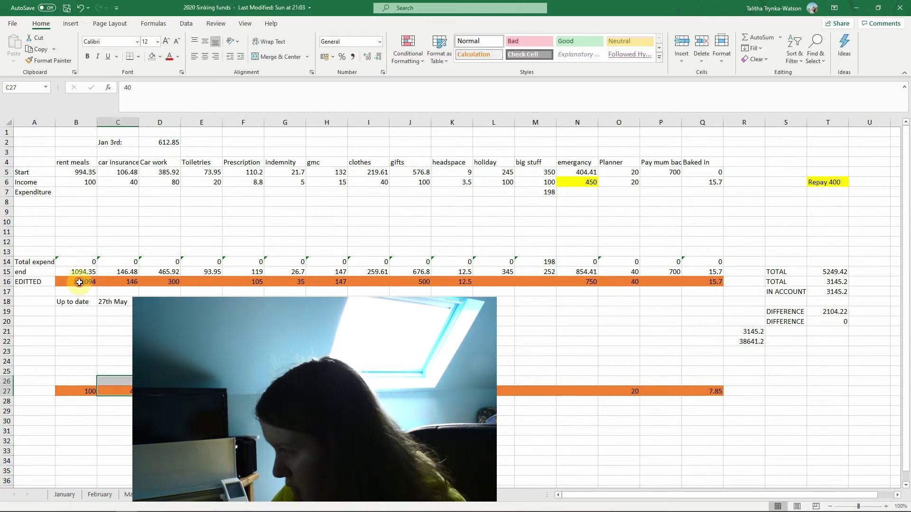
# Step: Copy the EDITTED amounts in B16:Q16 and paste them as values into the Start row from B5
pyautogui.moveTo(80, 282); pyautogui.dragTo(719, 282)
pyautogui.hotkey('ctrl', 'c')
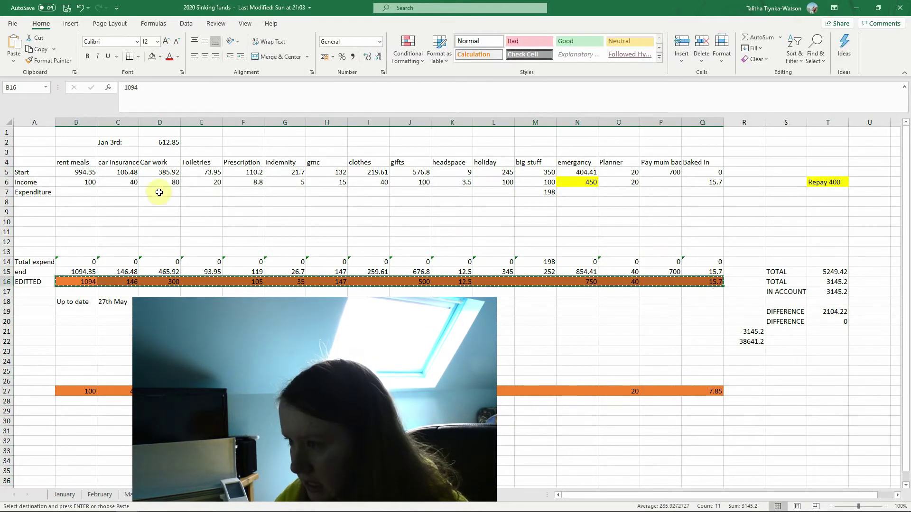
pyautogui.click(91, 170)
pyautogui.rightClick(92, 170)
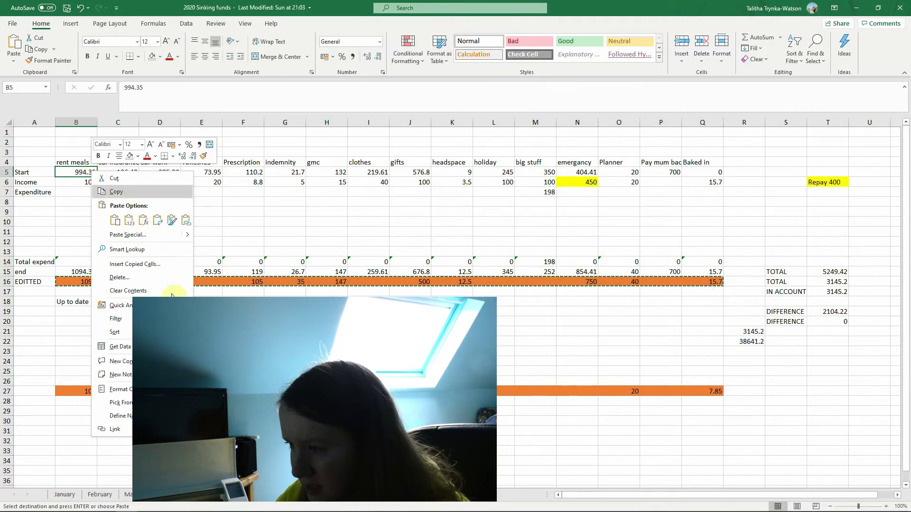
pyautogui.click(129, 220)
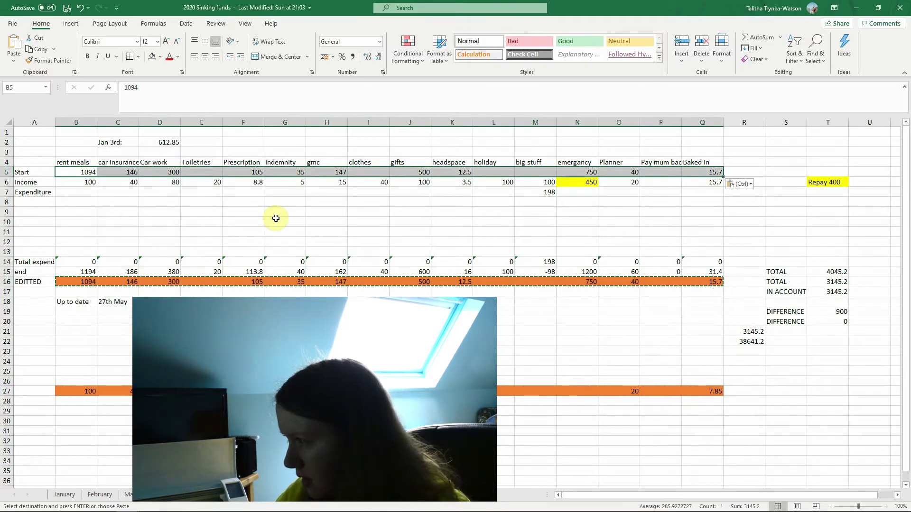
# Step: Clear the amounts in B5:Q11 and the Repay 400 note, and remove the yellow fill from those cells
pyautogui.click(542, 392)
pyautogui.moveTo(92, 172); pyautogui.dragTo(721, 233)
pyautogui.press('Delete')
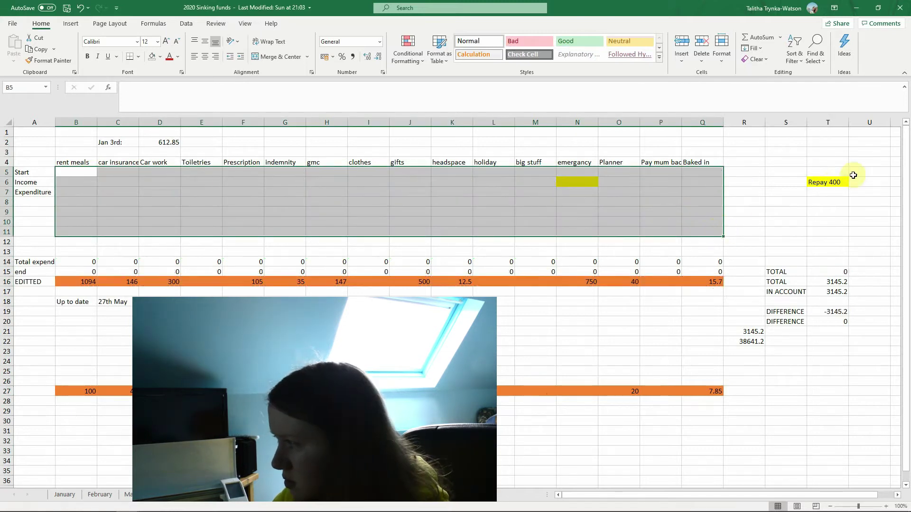
pyautogui.moveTo(853, 176); pyautogui.dragTo(531, 201)
pyautogui.press('Delete')
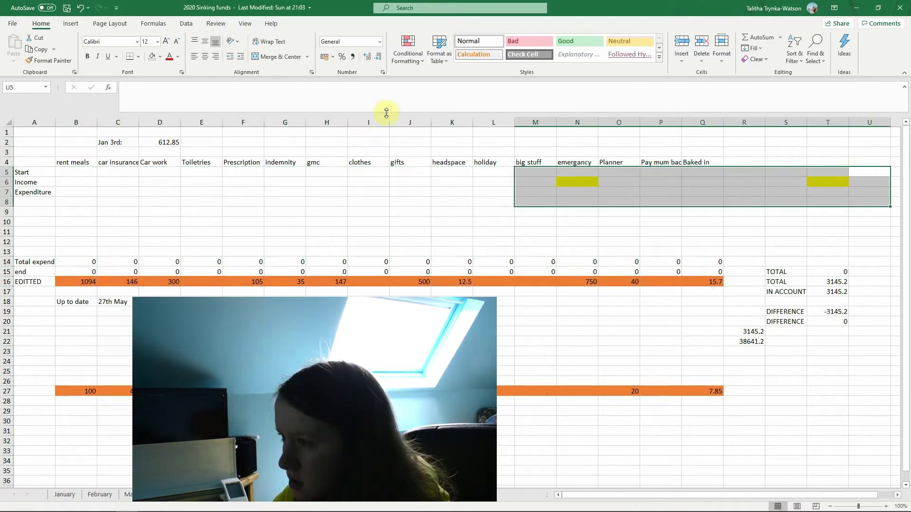
pyautogui.click(153, 56)
# Step: Copy the orange contribution amounts in B27:Q27 and paste them as values into the Income row from B6
pyautogui.click(667, 393)
pyautogui.moveTo(701, 393); pyautogui.dragTo(71, 389)
pyautogui.hotkey('ctrl', 'c')
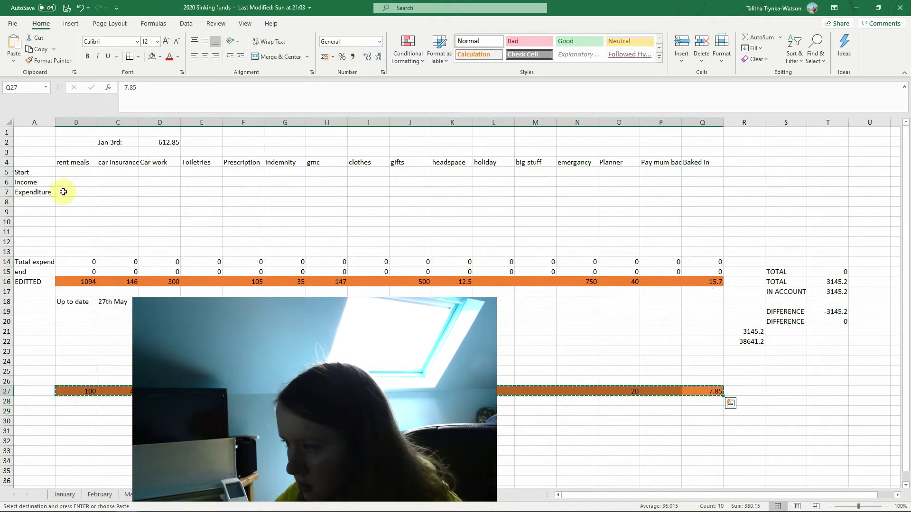
pyautogui.click(65, 186)
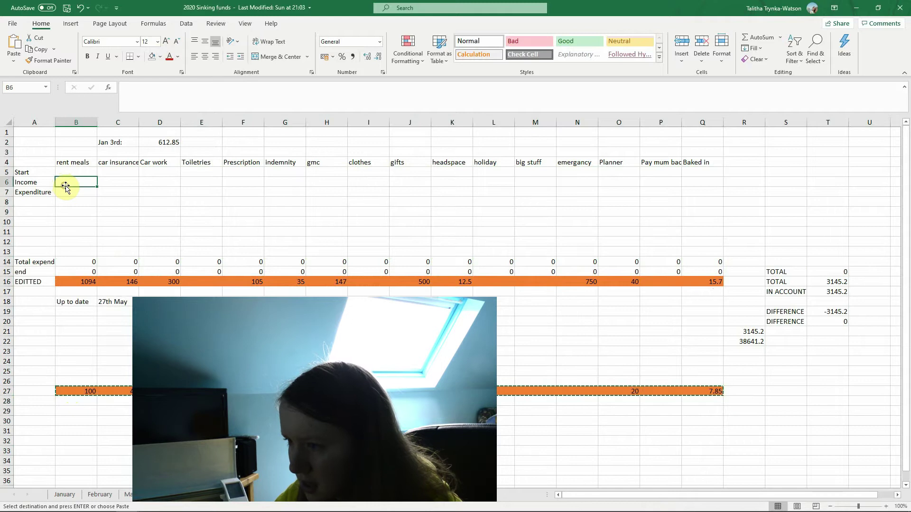
pyautogui.rightClick(66, 183)
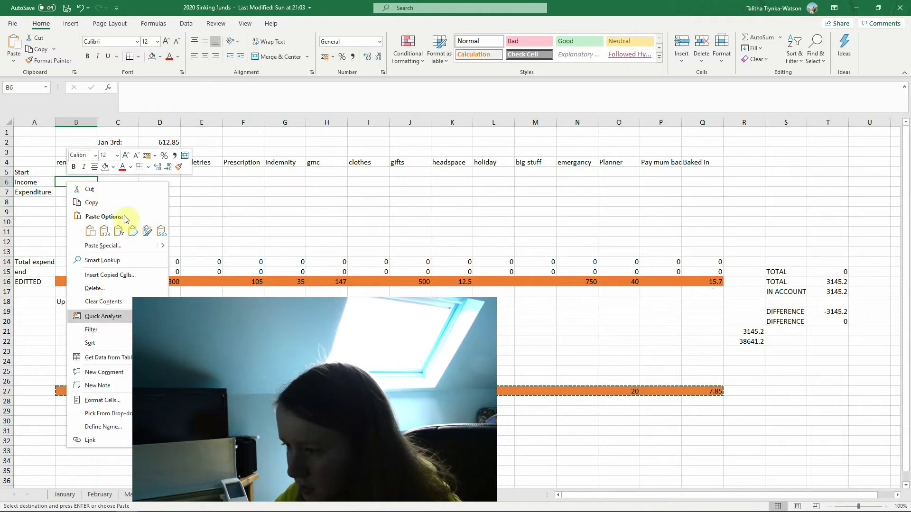
pyautogui.click(104, 231)
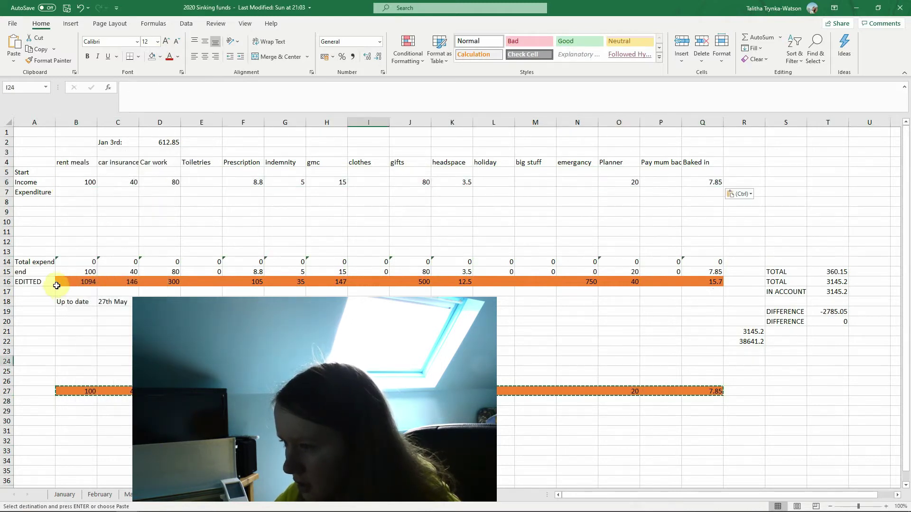
# Step: Copy the EDITTED balances in B16:Q16 and paste only their values into the emptied Start row from B5
pyautogui.click(75, 282)
pyautogui.moveTo(128, 283); pyautogui.dragTo(697, 284)
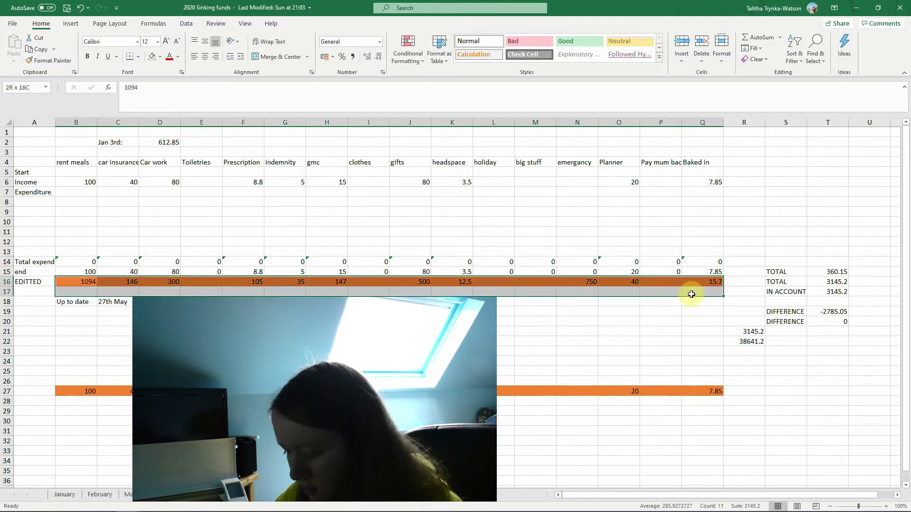
pyautogui.hotkey('ctrl', 'c')
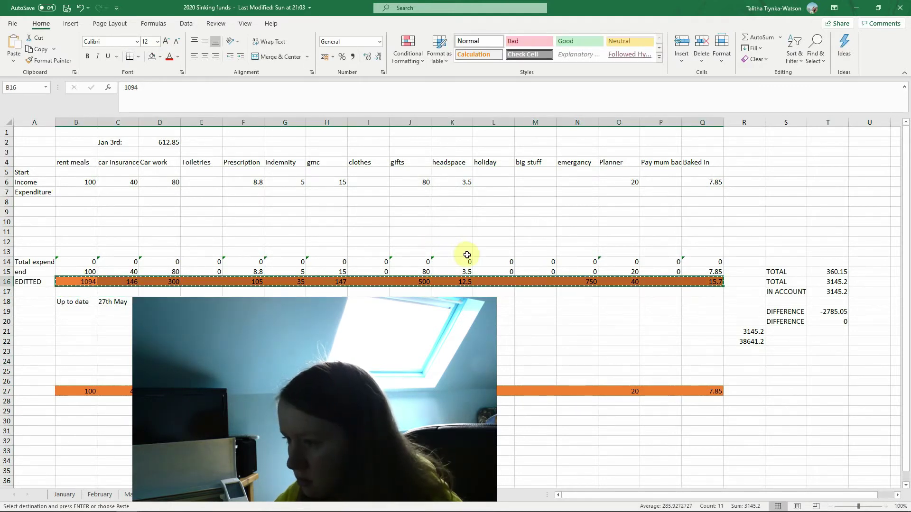
pyautogui.click(71, 174)
pyautogui.rightClick(72, 174)
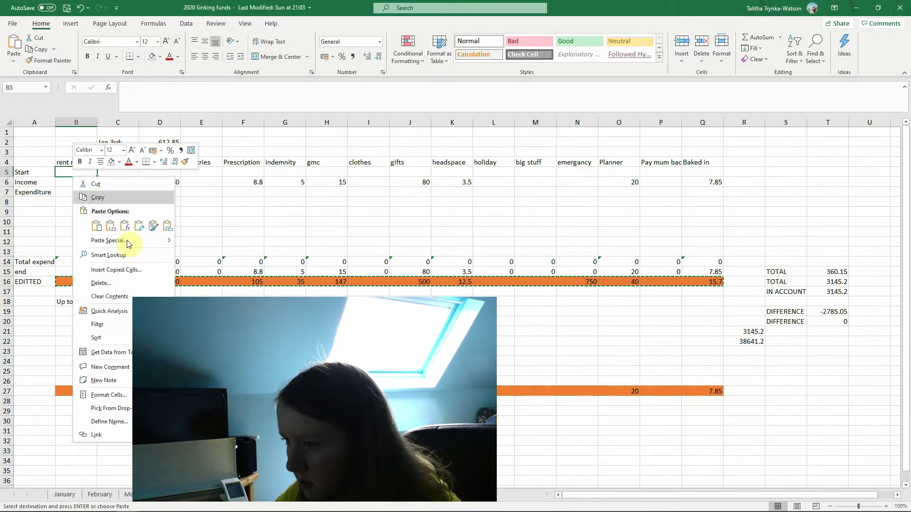
pyautogui.click(96, 226)
# Step: Clear the EDITTED row 16 and the contribution amounts in row 27, removing their orange fill
pyautogui.moveTo(84, 282); pyautogui.dragTo(118, 282)
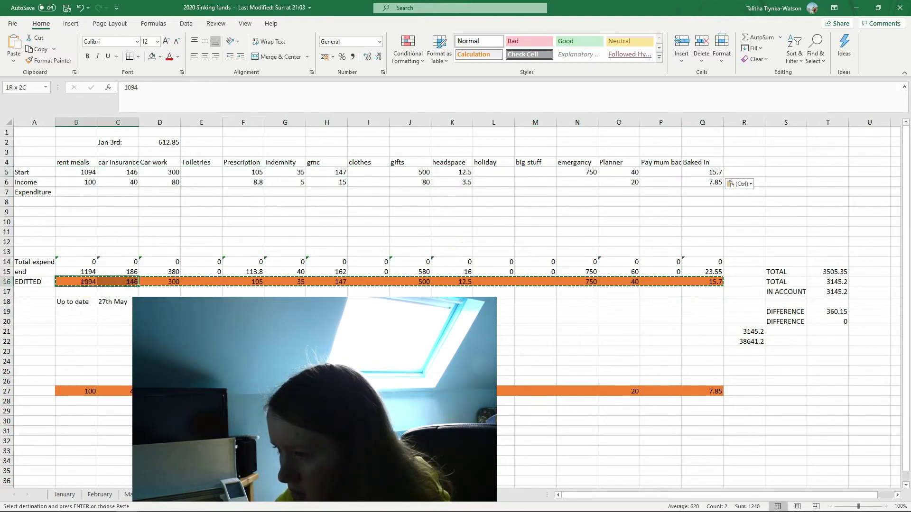
pyautogui.moveTo(27, 283); pyautogui.dragTo(726, 292)
pyautogui.press('Delete')
pyautogui.click(152, 56)
pyautogui.moveTo(46, 373); pyautogui.dragTo(783, 420)
pyautogui.click(158, 57)
# Step: Delete the second TOTAL in row 16, the second DIFFERENCE in row 20 and the working numbers in R21:R22
pyautogui.moveTo(783, 281); pyautogui.dragTo(876, 283)
pyautogui.press('Delete')
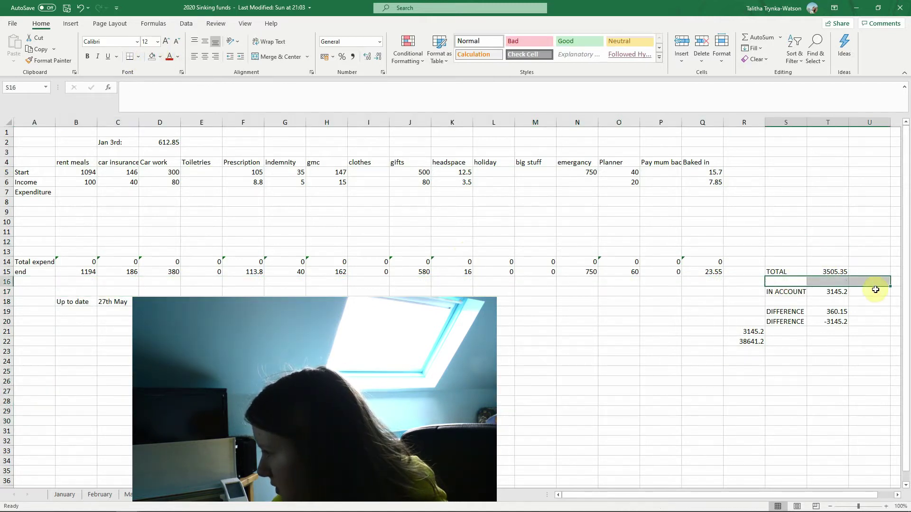
pyautogui.moveTo(864, 318); pyautogui.dragTo(807, 356)
pyautogui.press('Delete')
pyautogui.click(870, 421)
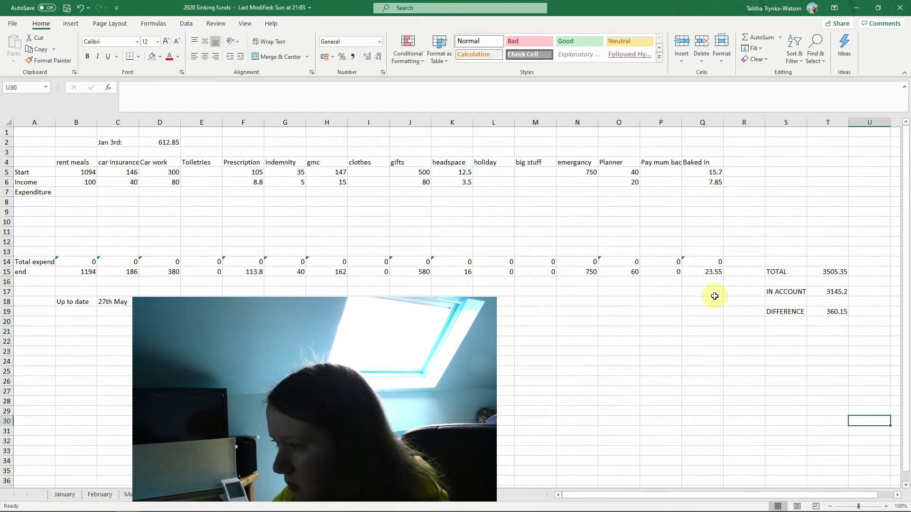
# Step: Enter 0 as the Toiletries Start and Income amounts in E5 and E6
pyautogui.click(697, 291)
pyautogui.click(245, 283)
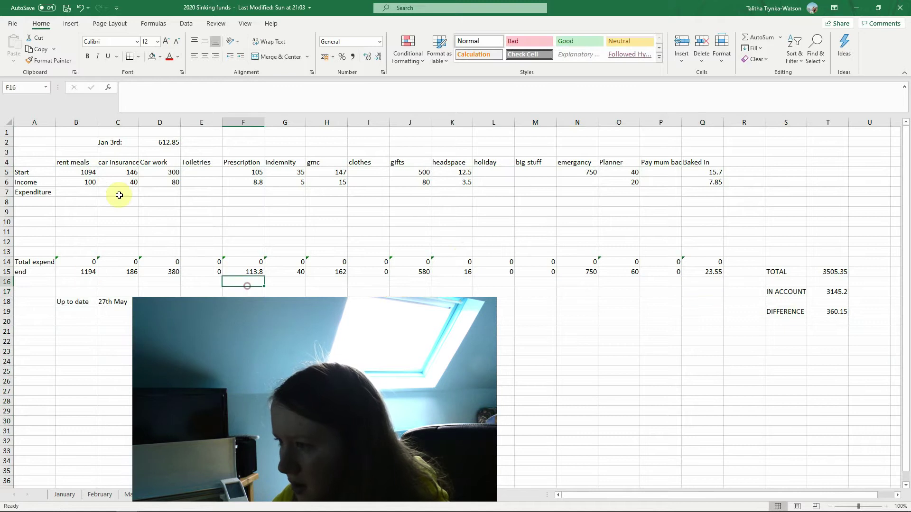
pyautogui.click(206, 171)
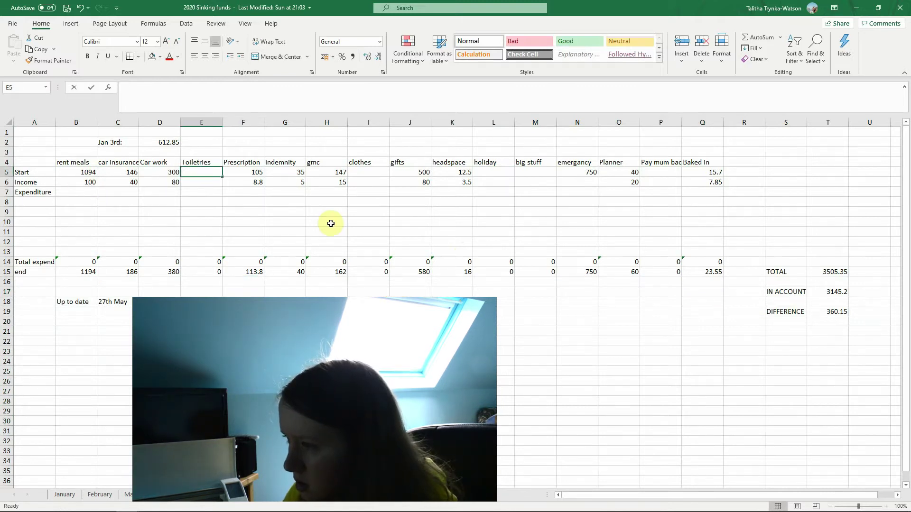
pyautogui.write('0')
pyautogui.press('Tab')
pyautogui.press('Tab')
pyautogui.press('Return')
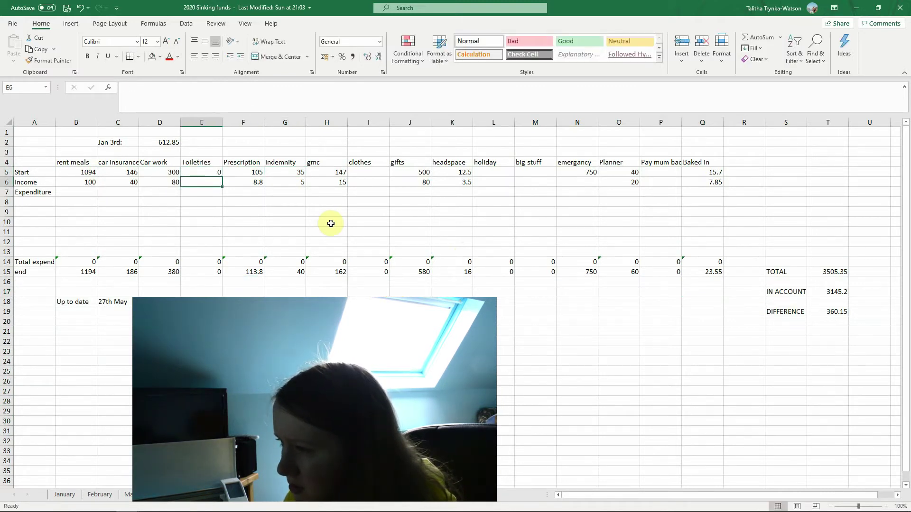
pyautogui.write('0')
# Step: Enter 0 as the clothes Start and Income amounts in I5 and I6
pyautogui.press('Tab')
pyautogui.press('Tab')
pyautogui.press('Tab')
pyautogui.press('Up')
pyautogui.press('Right')
pyautogui.write('0')
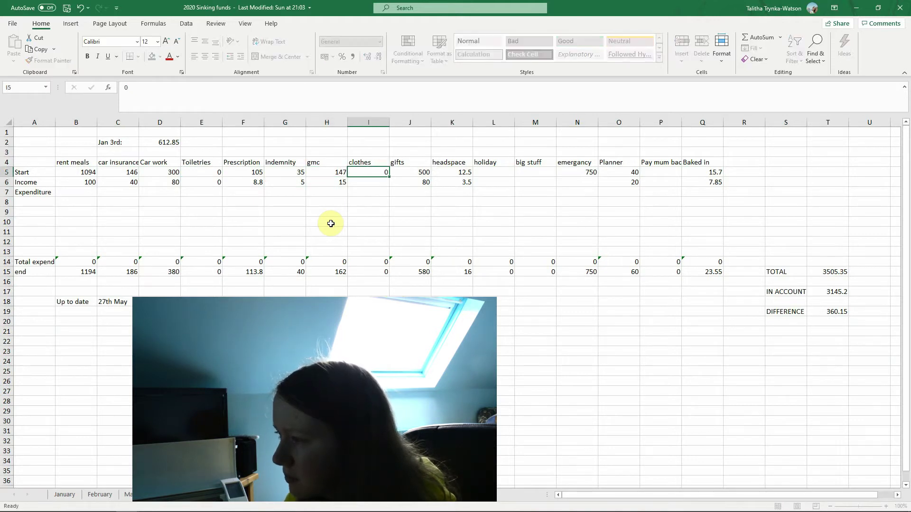
pyautogui.press('Tab')
pyautogui.press('Left')
pyautogui.press('Down')
pyautogui.write('0')
# Step: Enter 0 for the holiday and big stuff Start and Income amounts in L5:M6, and for the emergancy Income in N6
pyautogui.press('Tab')
pyautogui.press('Tab')
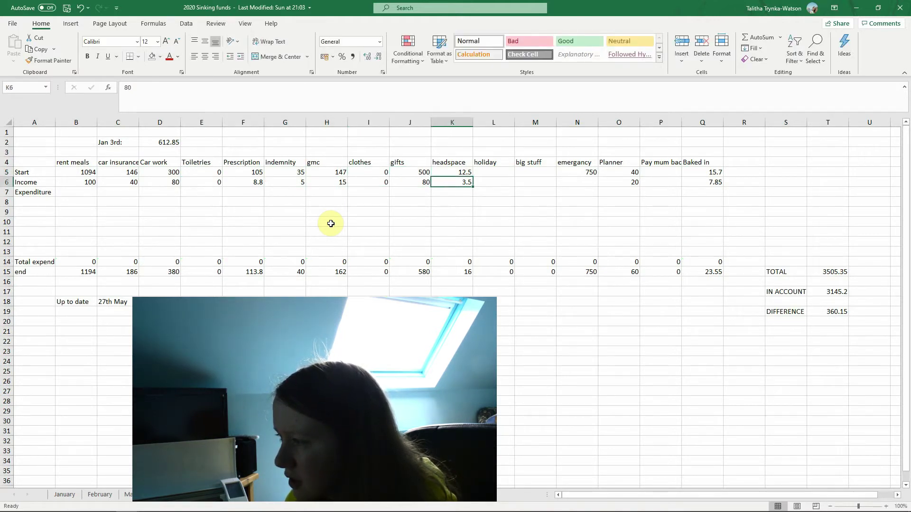
pyautogui.press('Tab')
pyautogui.press('Up')
pyautogui.write('0')
pyautogui.press('Return')
pyautogui.write('0')
pyautogui.press('Up')
pyautogui.press('Right')
pyautogui.write('0')
pyautogui.press('Return')
pyautogui.write('0')
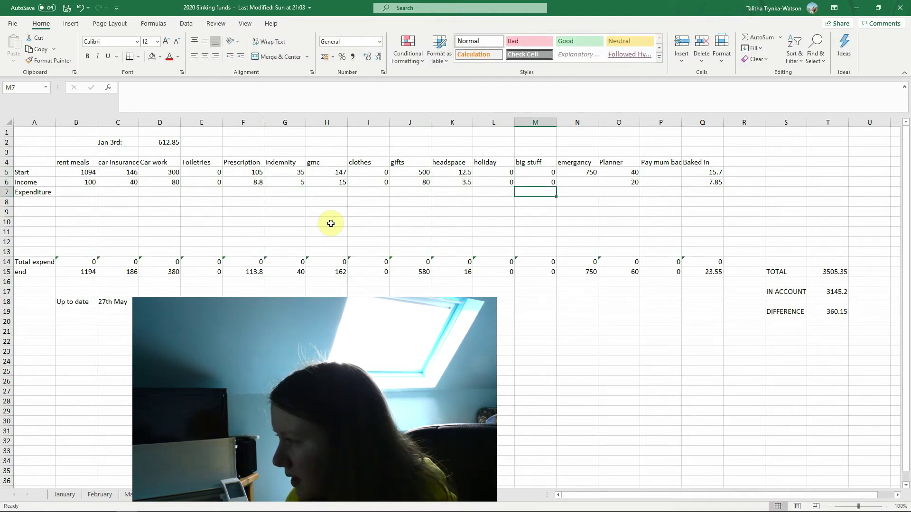
pyautogui.press('Tab')
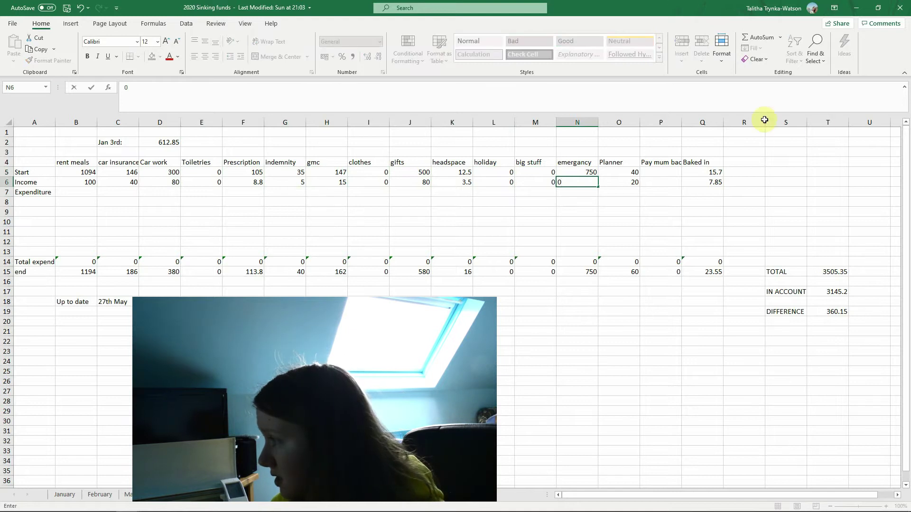
# Step: Delete column P (Pay mum back) and compare the remaining fund columns with the monthly contributions sheet
pyautogui.rightClick(664, 122)
pyautogui.click(696, 217)
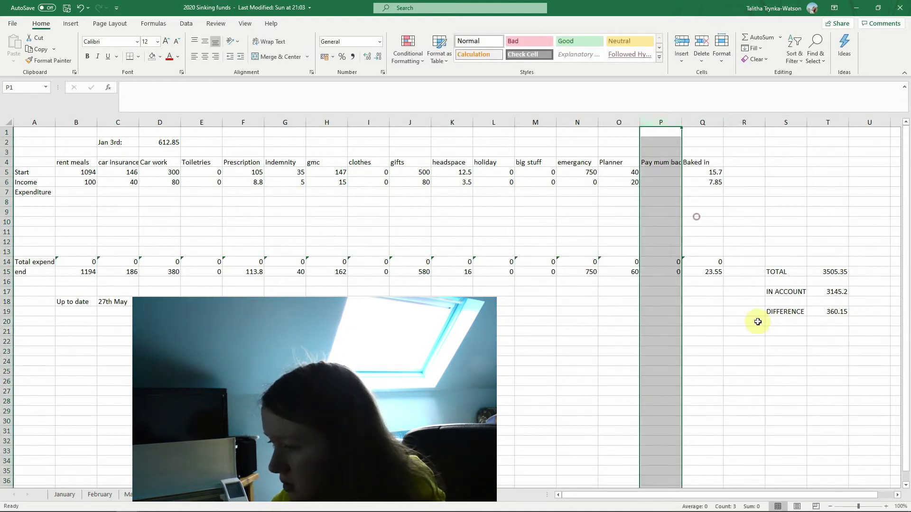
pyautogui.click(757, 322)
pyautogui.click(309, 501)
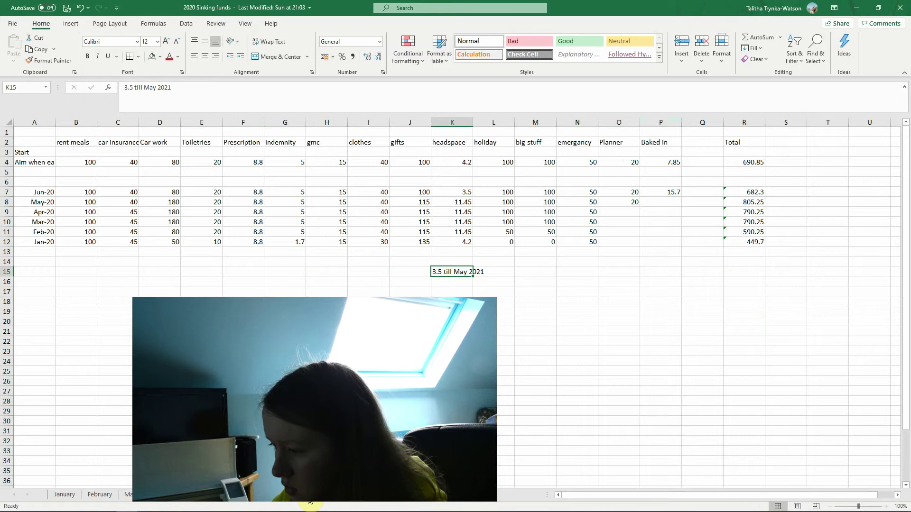
pyautogui.click(237, 498)
pyautogui.click(604, 359)
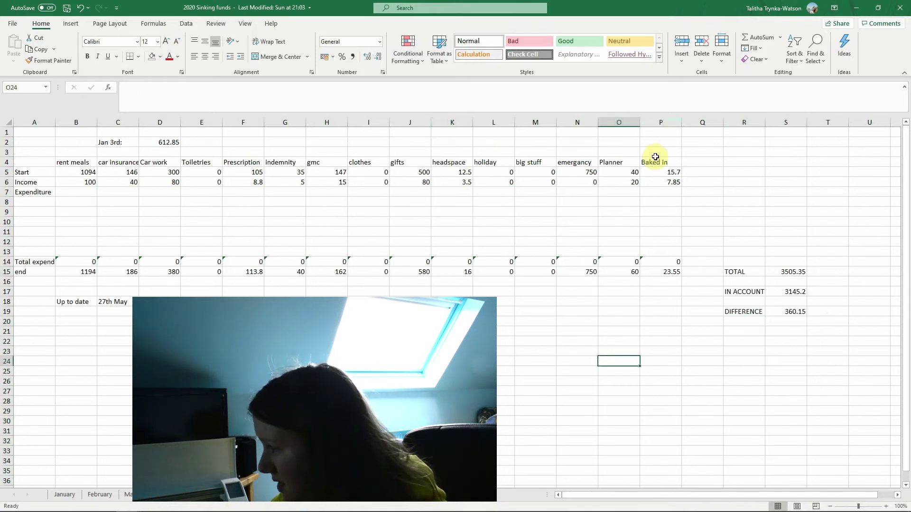
# Step: Label a new month row Jul-20 in cell A6 of the monthly contributions sheet
pyautogui.moveTo(669, 184); pyautogui.dragTo(90, 182)
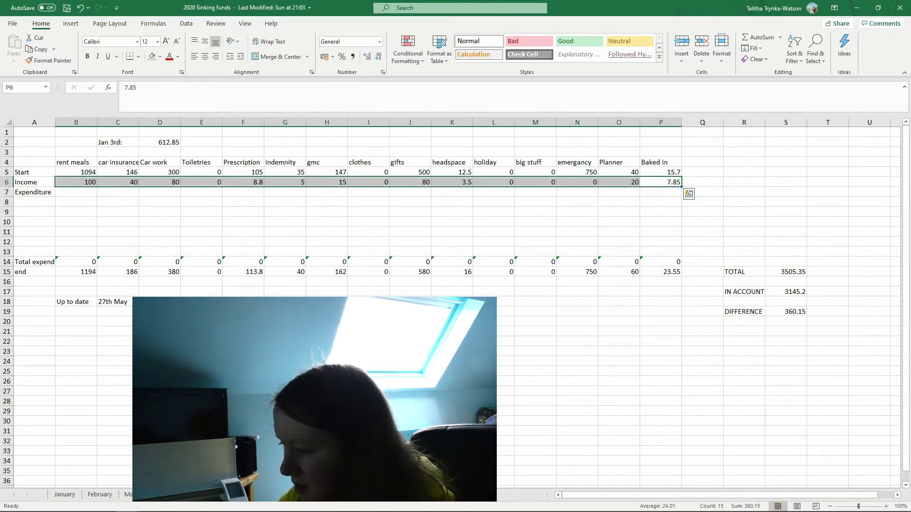
pyautogui.hotkey('ctrl', 'c')
pyautogui.click(296, 494)
pyautogui.click(40, 181)
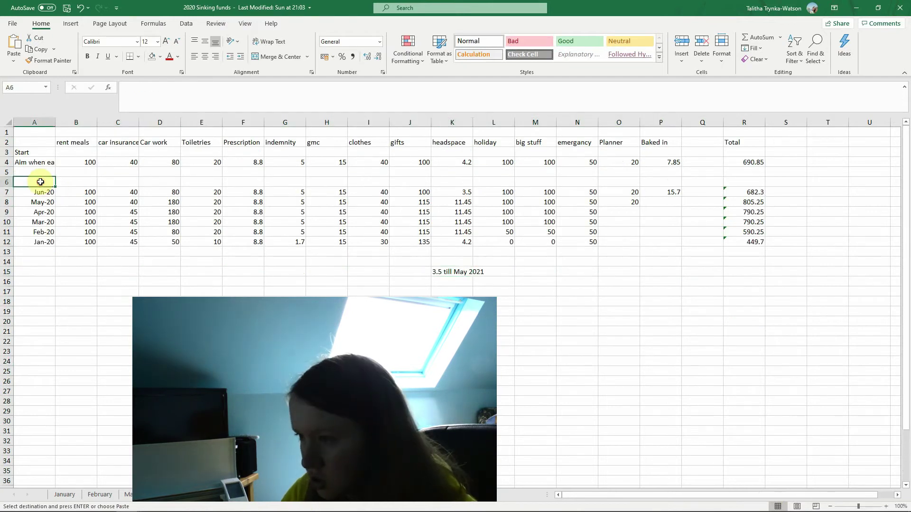
pyautogui.write('Jul-20')
pyautogui.press('Tab')
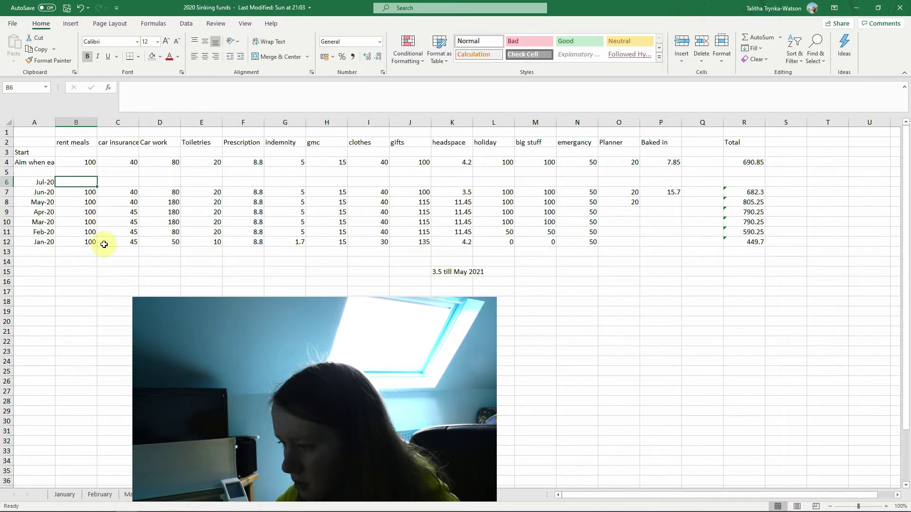
# Step: Copy the July Income amounts in B6:P6 and paste them into the Jul-20 row of the monthly contributions sheet
pyautogui.click(242, 504)
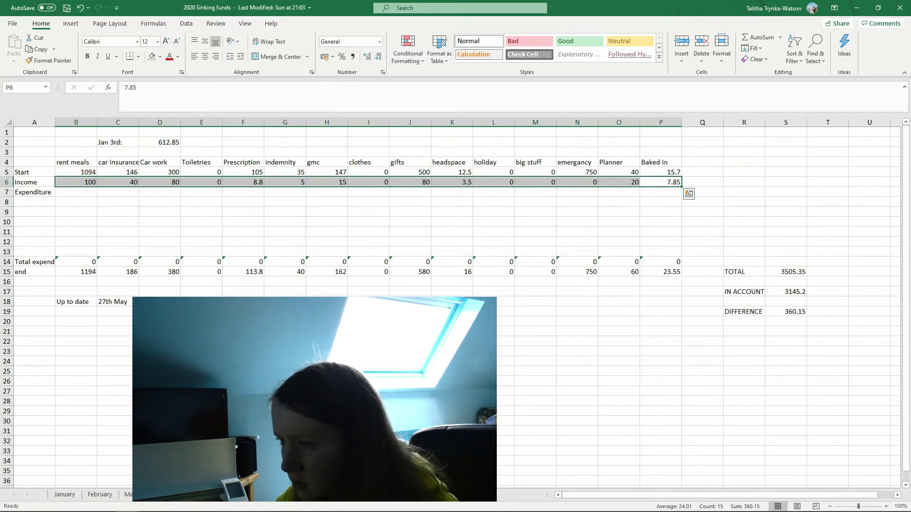
pyautogui.hotkey('ctrl', 'c')
pyautogui.click(295, 503)
pyautogui.hotkey('ctrl', 'v')
pyautogui.click(260, 503)
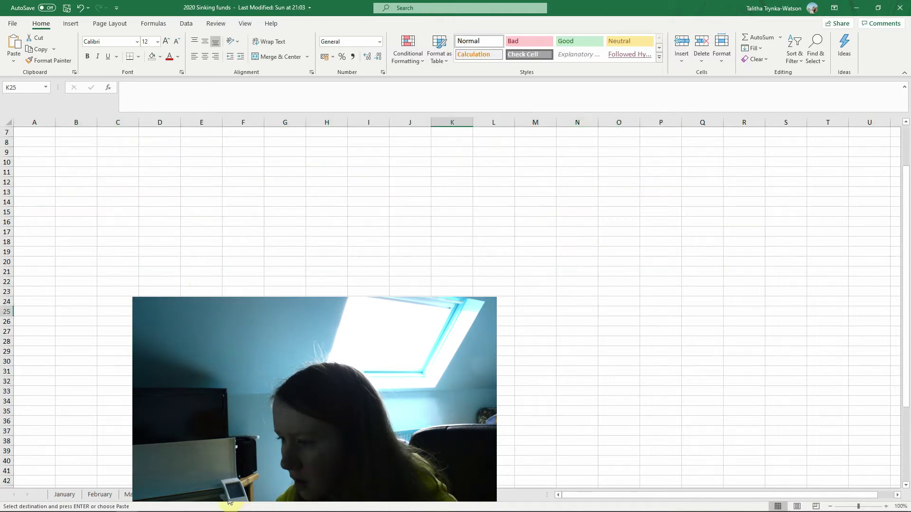
pyautogui.scroll(2, 179, 247)
pyautogui.scroll(-1, 185, 248)
pyautogui.scroll(1, 186, 248)
pyautogui.scroll(-5, 185, 248)
pyautogui.scroll(5, 185, 248)
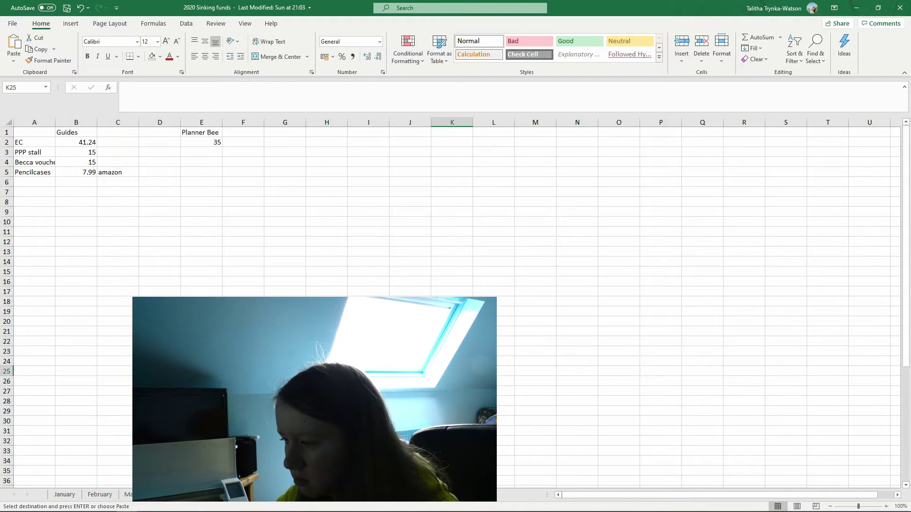
pyautogui.click(294, 504)
pyautogui.click(602, 291)
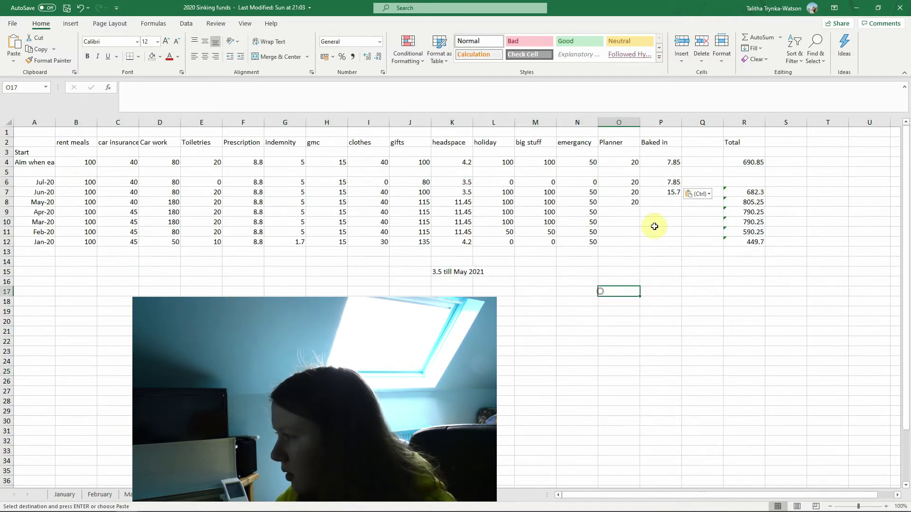
# Step: Fill the monthly Total formula up from R7 into R6 for the Jul-20 row
pyautogui.click(750, 181)
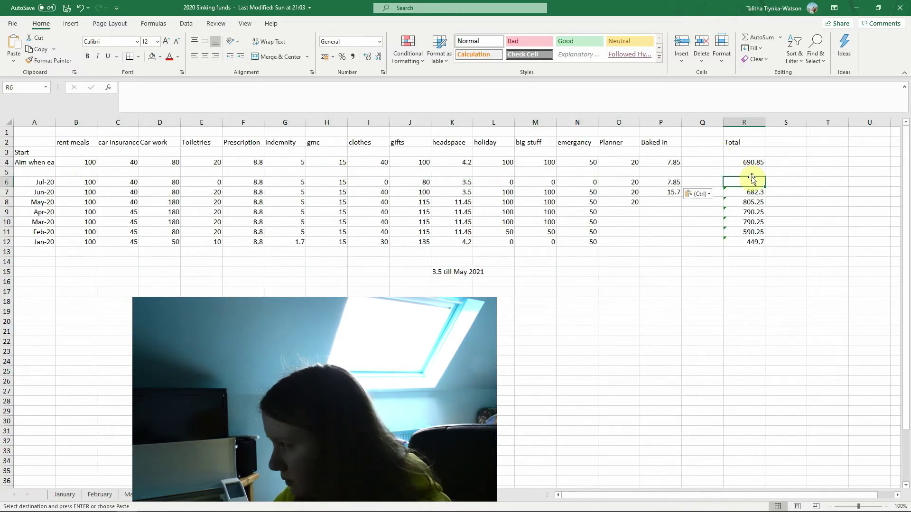
pyautogui.write('=')
pyautogui.press('Escape')
pyautogui.click(777, 191)
pyautogui.click(757, 191)
pyautogui.moveTo(764, 176); pyautogui.dragTo(751, 183)
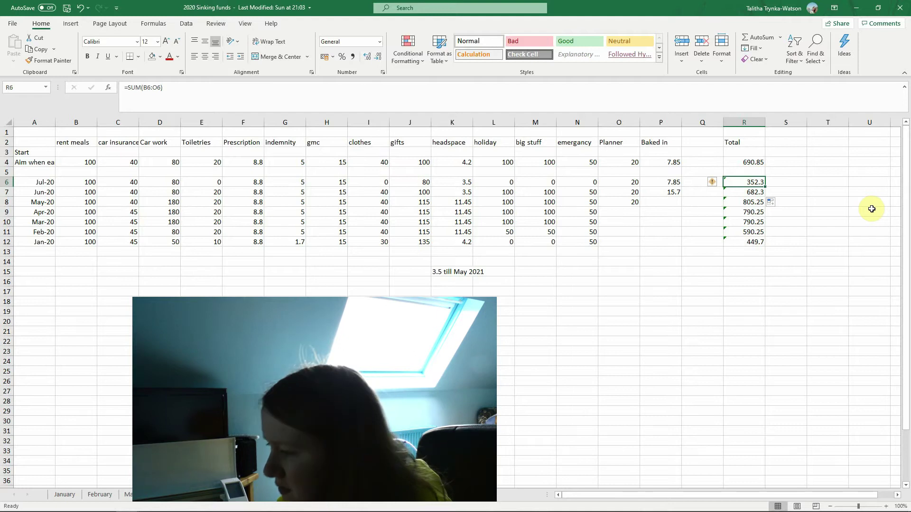
# Step: Change the Jul-20 Total formula in R6 to =SUM(B6:P6) so it includes the Baked in column
pyautogui.moveTo(258, 508)
pyautogui.moveTo(66, 180); pyautogui.dragTo(670, 177)
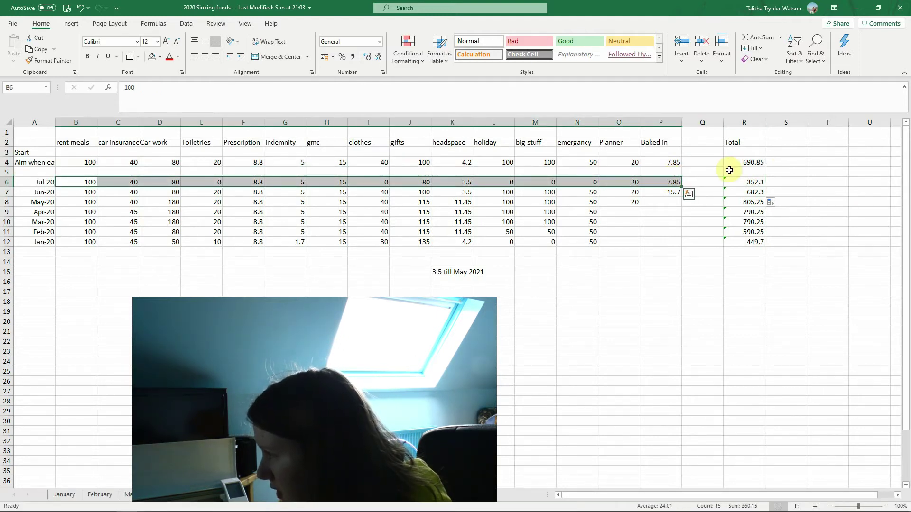
pyautogui.click(740, 182)
pyautogui.hotkey('alt', '=')
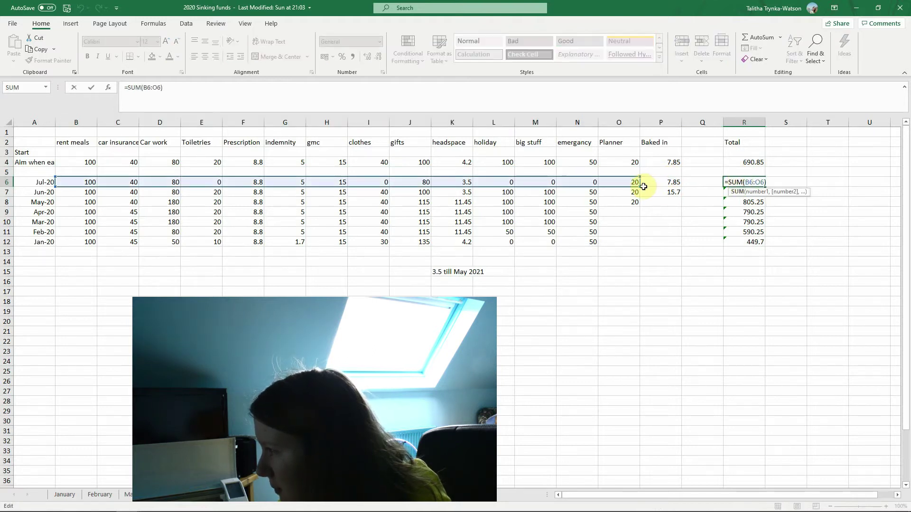
pyautogui.moveTo(640, 186); pyautogui.dragTo(670, 188)
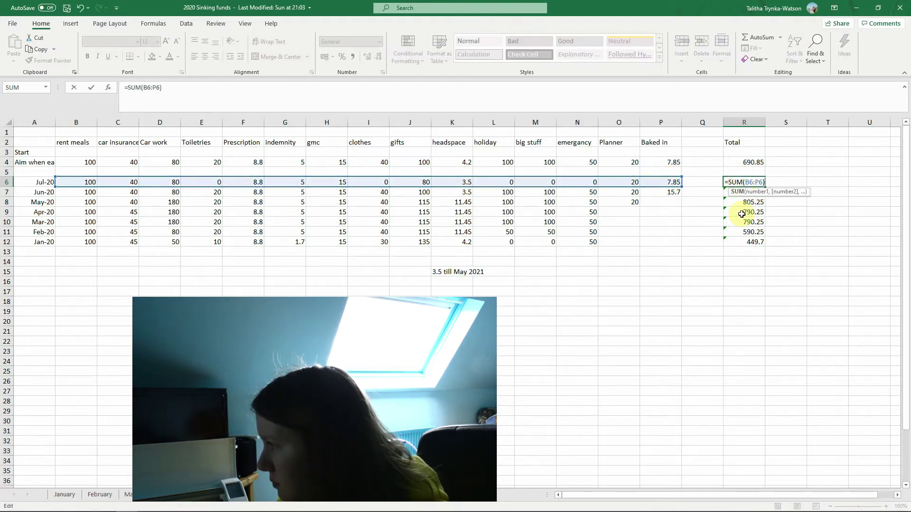
pyautogui.press('Return')
pyautogui.press('Left')
pyautogui.press('Left')
pyautogui.press('Left')
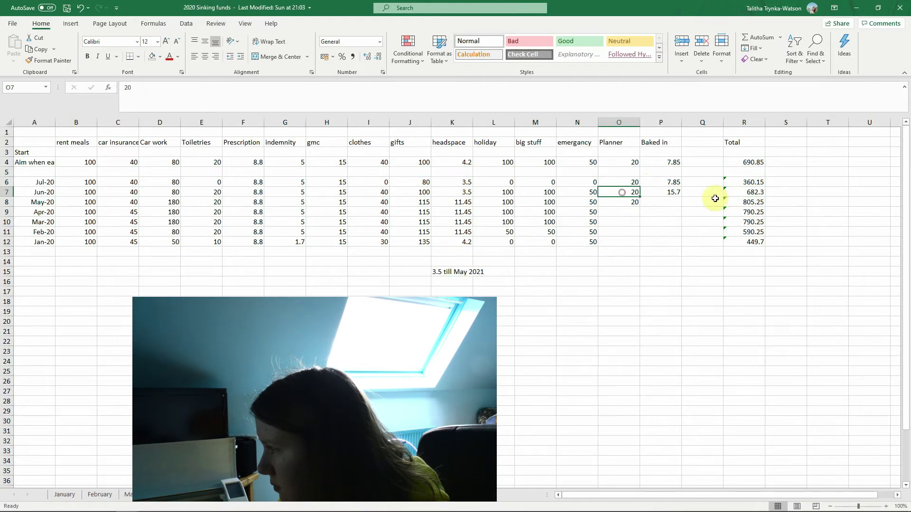
# Step: Extend the Jun-20 Total formula in R7 to sum B7:P7, including the Baked in column
pyautogui.click(759, 196)
pyautogui.hotkey('alt', '=')
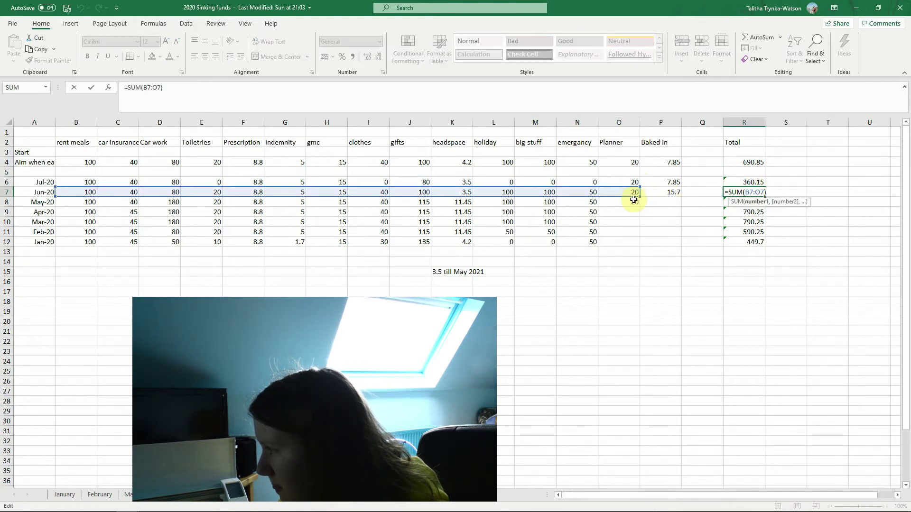
pyautogui.moveTo(637, 197); pyautogui.dragTo(681, 196)
pyautogui.press('Return')
pyautogui.click(783, 272)
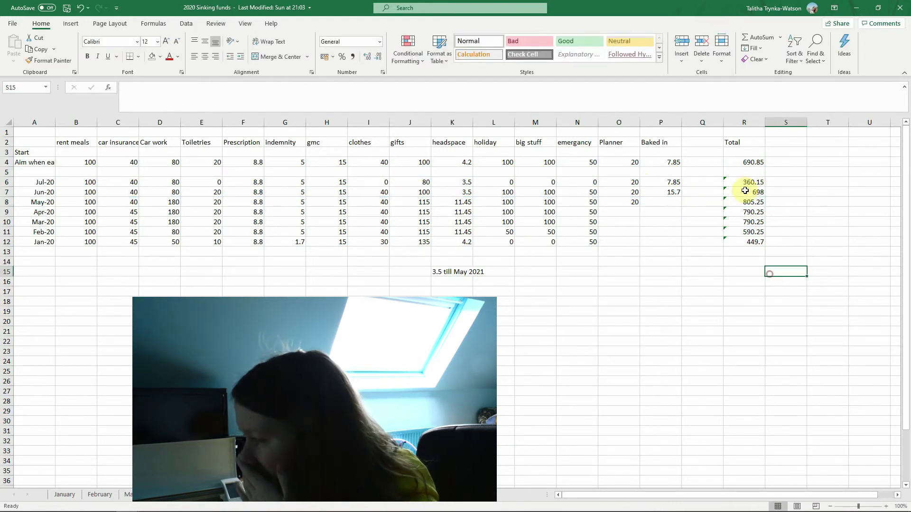
pyautogui.click(740, 180)
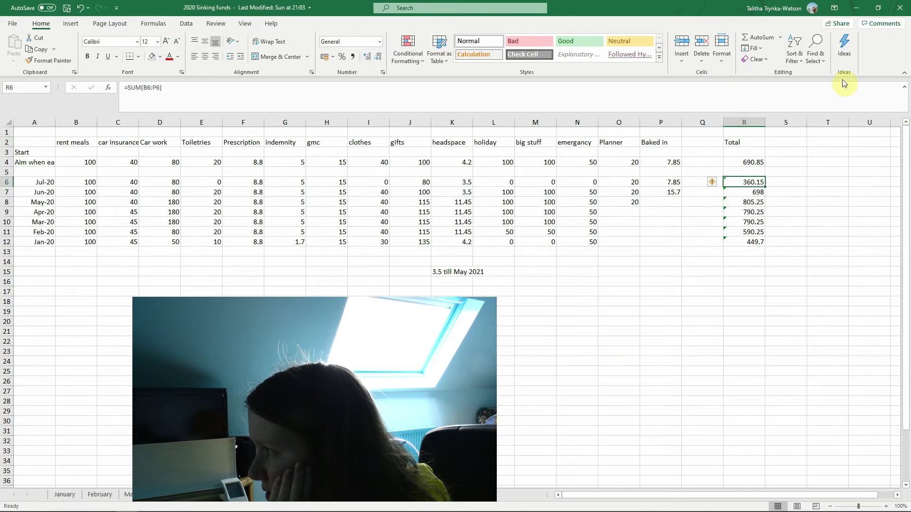
# Step: Arrange the sinking funds workbook beside the 2020 Budget workbook and go to the Jul-20 Maintenance/repairs/Service row of the Budget sheet
pyautogui.press('super+Down')
pyautogui.press('super+Right')
pyautogui.click(317, 209)
pyautogui.click(336, 267)
pyautogui.press('Right')
pyautogui.press('Right')
pyautogui.press('Right')
pyautogui.press('Right')
pyautogui.press('Right')
pyautogui.press('Right')
pyautogui.press('Right')
pyautogui.press('Right')
pyautogui.press('Right')
pyautogui.press('Right')
pyautogui.press('Right')
pyautogui.press('Right')
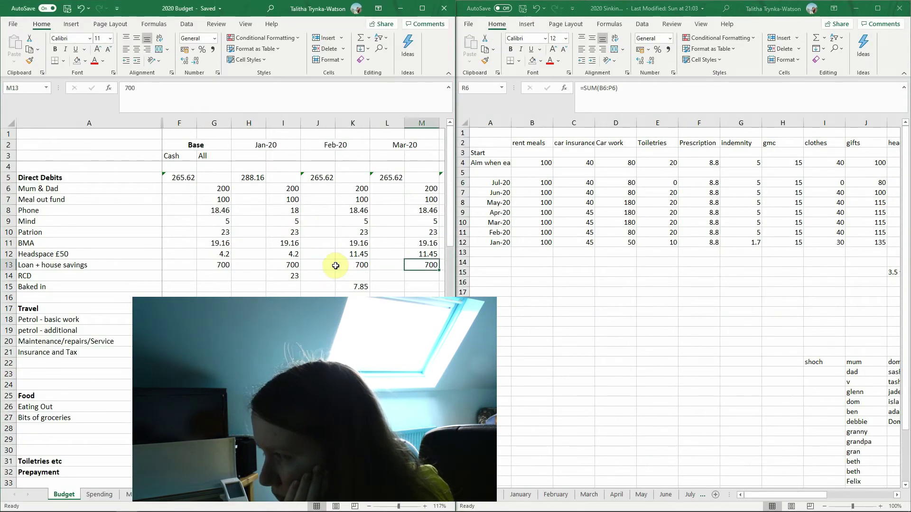
pyautogui.press('Right')
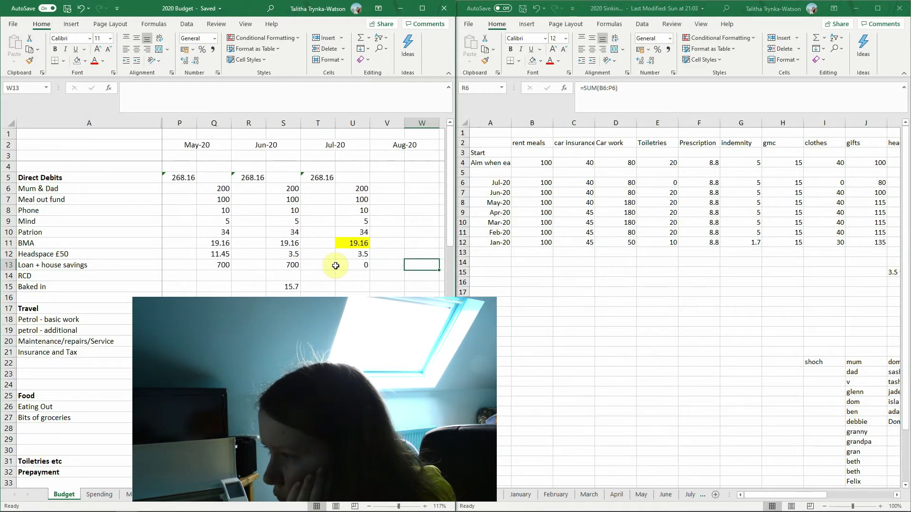
pyautogui.press('Left')
pyautogui.press('Left')
pyautogui.press('Up')
pyautogui.press('Up')
pyautogui.press('Down')
pyautogui.press('Down')
pyautogui.press('Down')
pyautogui.press('Down')
pyautogui.press('Down')
pyautogui.press('Down')
pyautogui.press('Down')
pyautogui.press('Down')
pyautogui.press('Down')
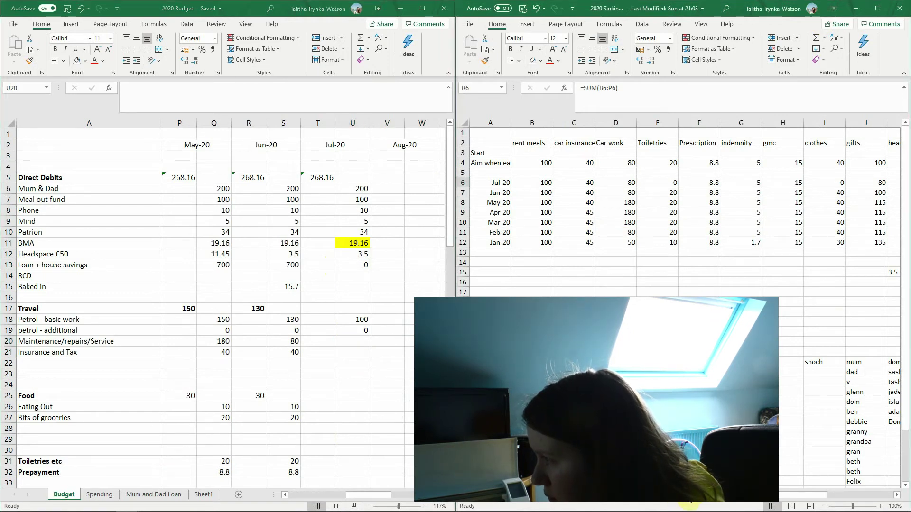
# Step: Using the July sinking fund income as reference, budget 80 for Maintenance/repairs/Service and 40 for Insurance and Tax in Jul-20
pyautogui.click(686, 497)
pyautogui.click(616, 184)
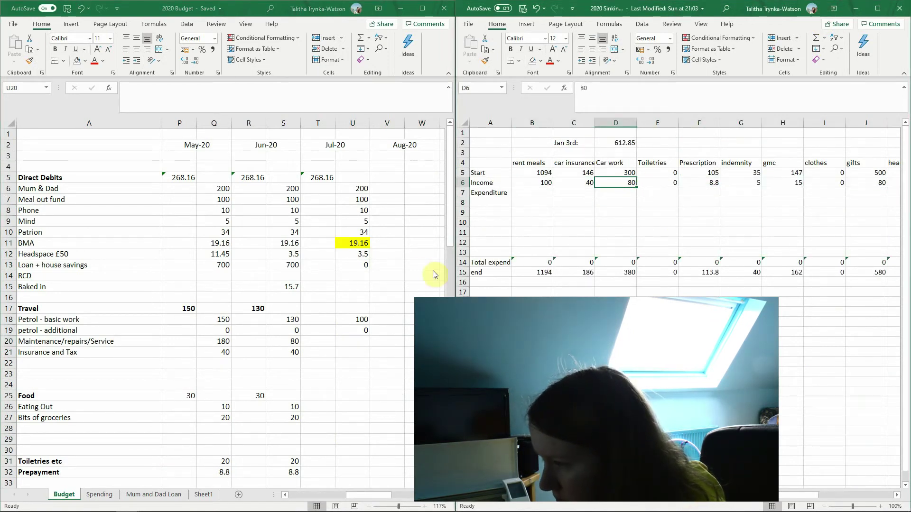
pyautogui.click(353, 342)
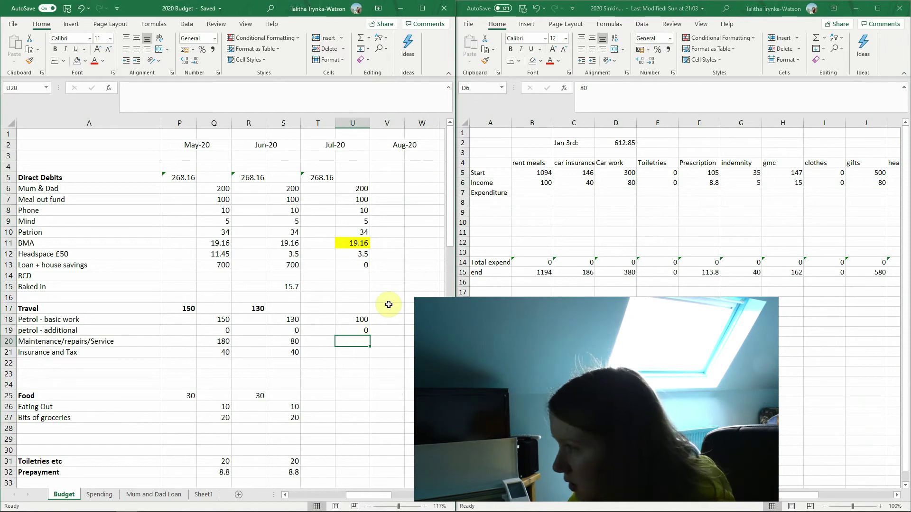
pyautogui.write('80')
pyautogui.press('Return')
pyautogui.write('40')
pyautogui.press('Return')
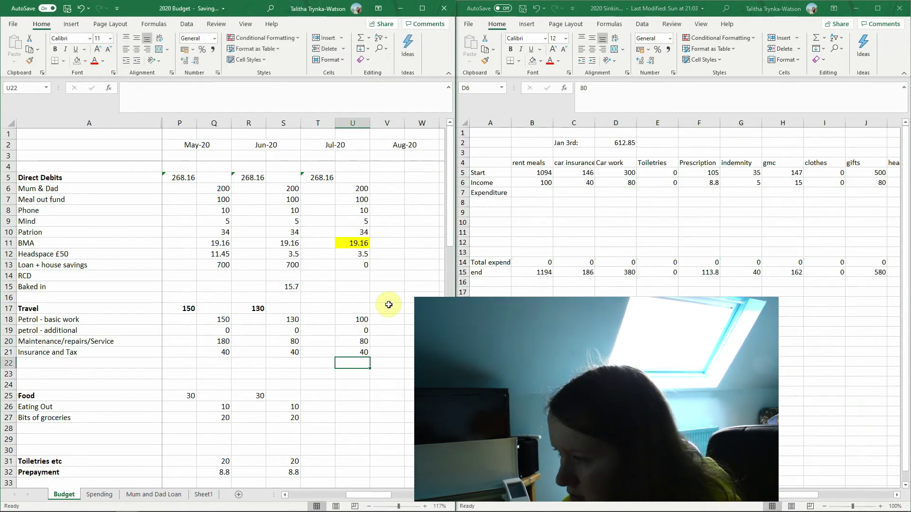
# Step: Fill the Travel subtotal formula from R17 across to the Jul-20 cell T17
pyautogui.click(264, 311)
pyautogui.moveTo(266, 313); pyautogui.dragTo(330, 308)
pyautogui.click(376, 364)
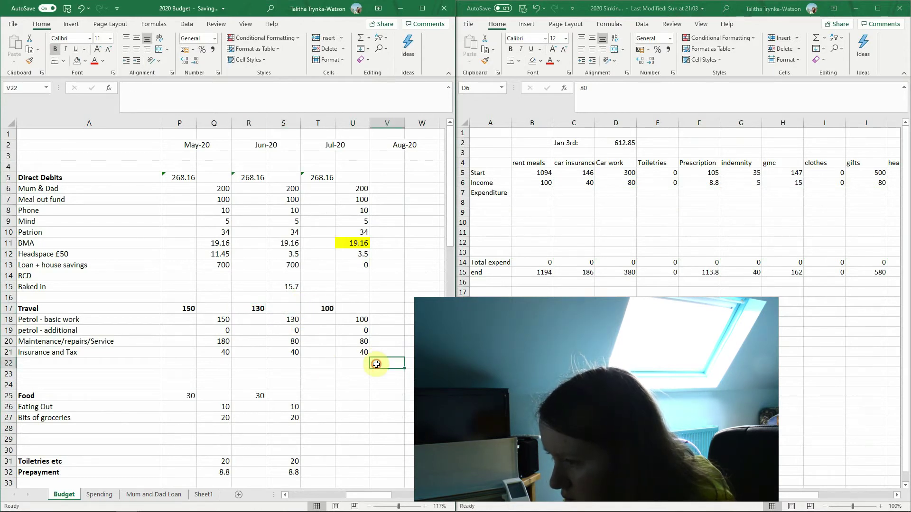
# Step: Budget 10 for Eating Out and 10 for Bits of groceries in Jul-20
pyautogui.click(281, 398)
pyautogui.click(322, 397)
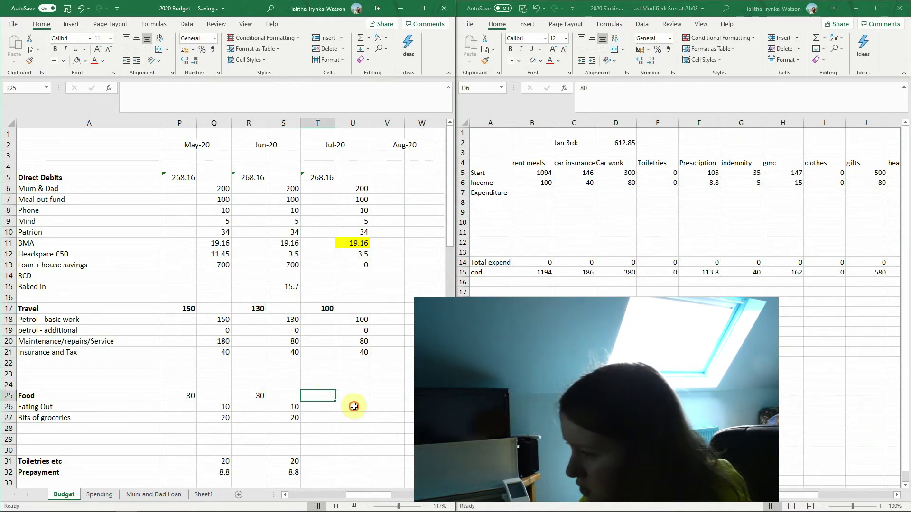
pyautogui.click(354, 407)
pyautogui.write('10')
pyautogui.press('Return')
pyautogui.write('10')
pyautogui.press('Return')
pyautogui.press('Up')
pyautogui.press('Up')
pyautogui.press('Left')
pyautogui.press('Up')
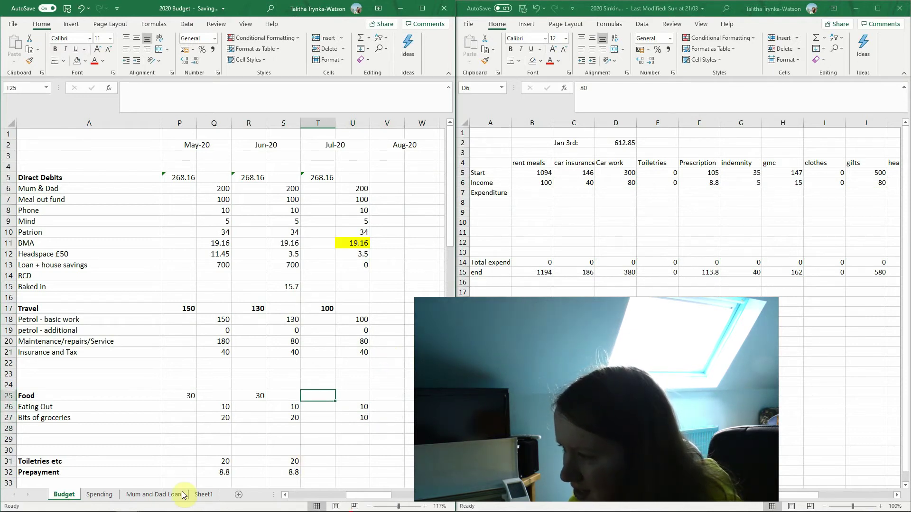
# Step: Review the Food budget, spent and difference amounts month by month from January to June on the Spending sheet
pyautogui.click(107, 495)
pyautogui.click(283, 210)
pyautogui.click(285, 197)
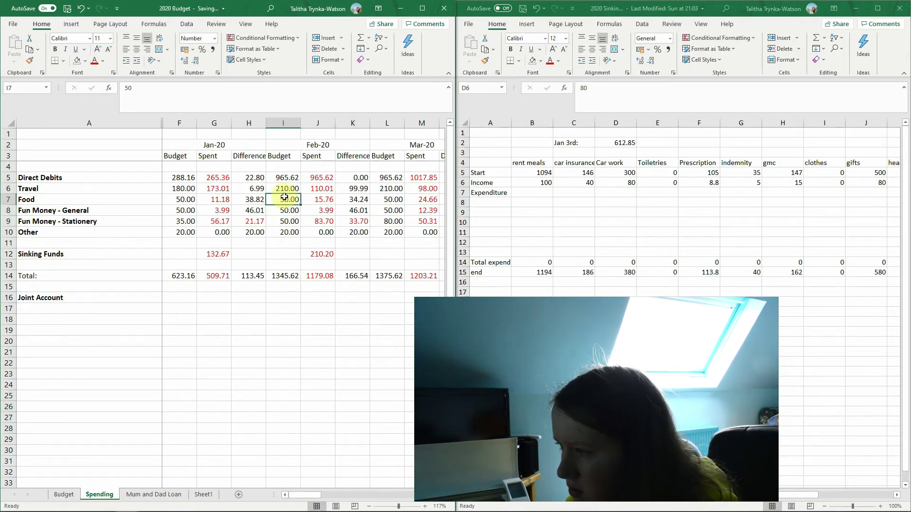
pyautogui.press('Right')
pyautogui.press('Right')
pyautogui.press('Right')
pyautogui.press('Right')
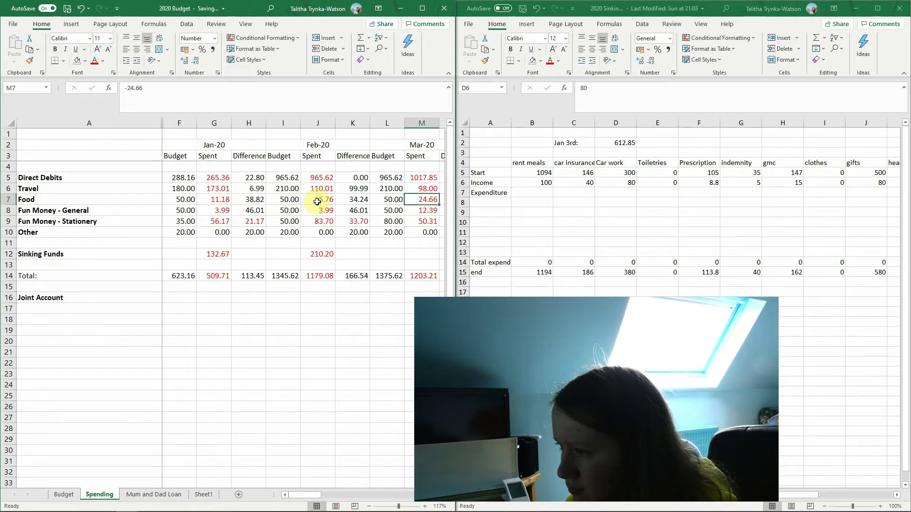
pyautogui.press('Right')
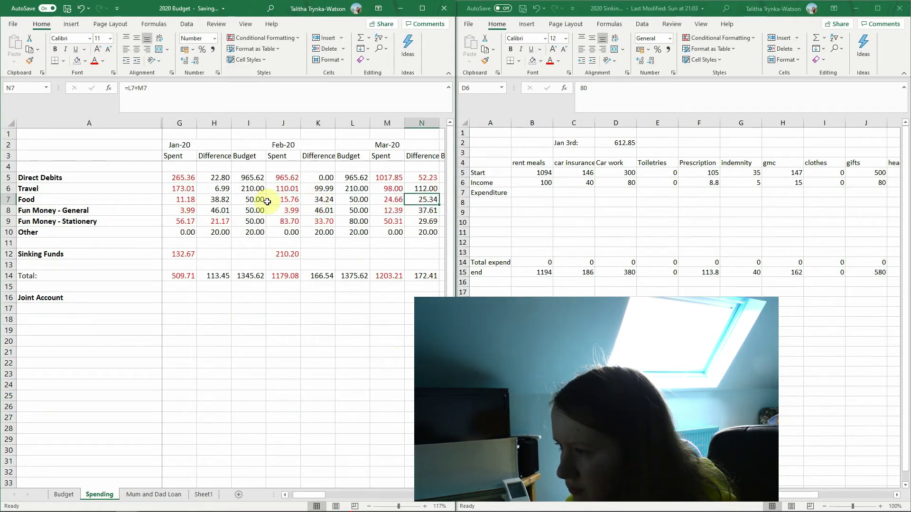
pyautogui.click(226, 202)
pyautogui.press('Right')
pyautogui.press('Right')
pyautogui.press('Right')
pyautogui.press('Right')
pyautogui.press('Right')
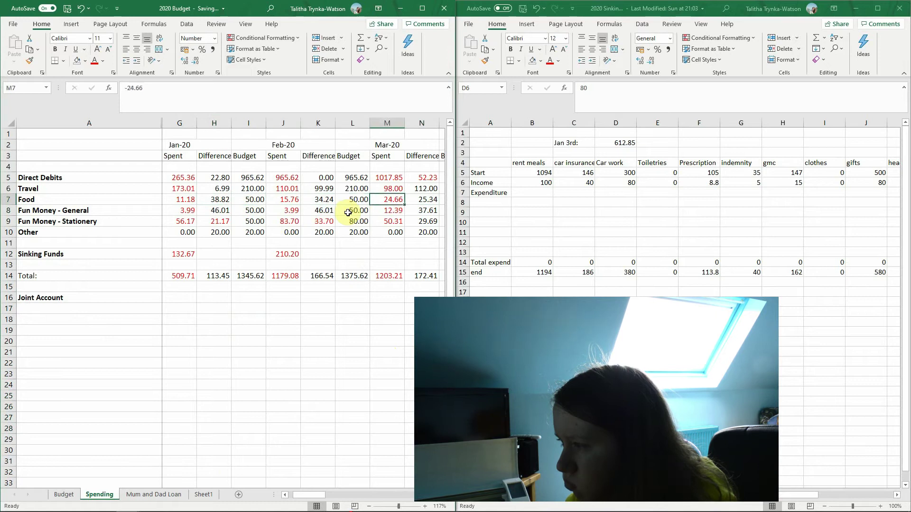
pyautogui.press('Right')
pyautogui.press('Right')
pyautogui.press('Right')
pyautogui.press('Right')
pyautogui.press('Right')
pyautogui.press('Right')
pyautogui.press('Right')
pyautogui.press('Right')
pyautogui.press('Right')
pyautogui.press('Right')
pyautogui.press('Right')
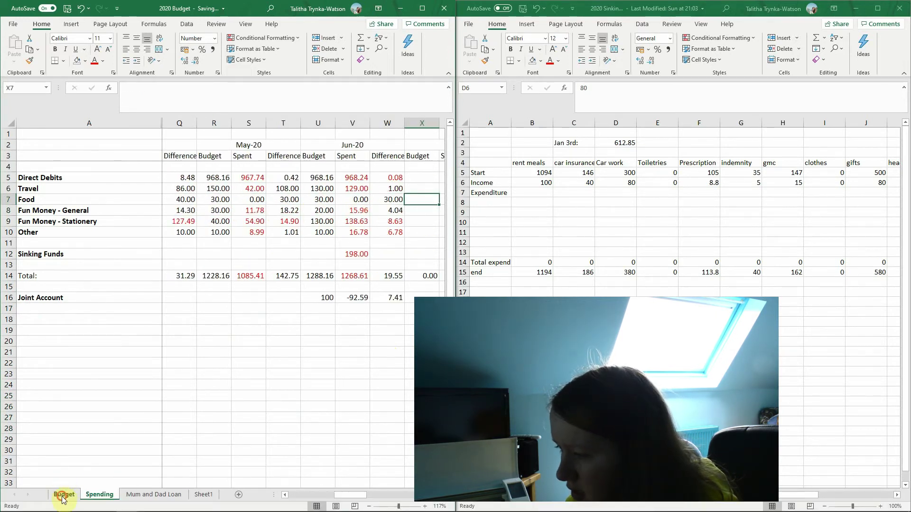
# Step: Return to the Budget sheet and fill the Food subtotal from R25 to the Jul-20 cell T25, leaving S25 blank
pyautogui.click(64, 496)
pyautogui.click(355, 430)
pyautogui.click(336, 400)
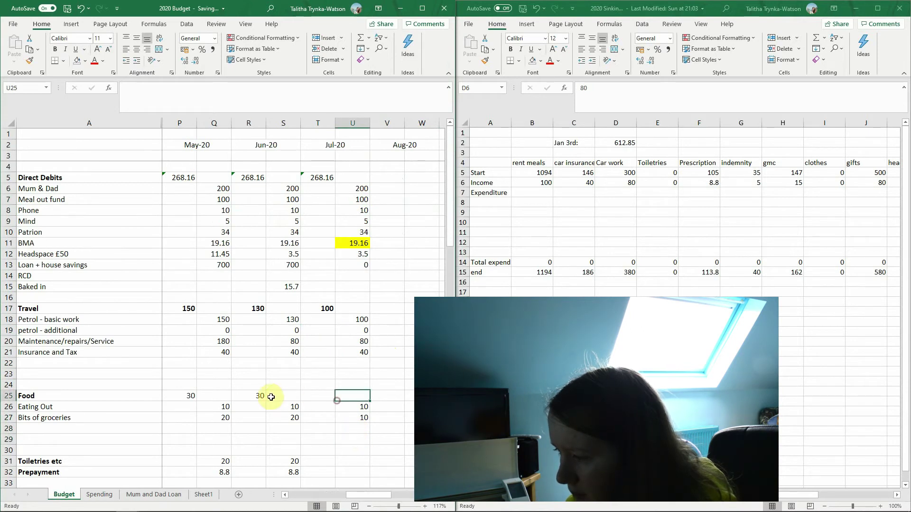
pyautogui.click(266, 399)
pyautogui.moveTo(269, 398); pyautogui.dragTo(328, 398)
pyautogui.click(292, 395)
# Step: Set the Jul-20 budget to 0 for Toiletries etc and 8.8 for Prepayment
pyautogui.click(361, 460)
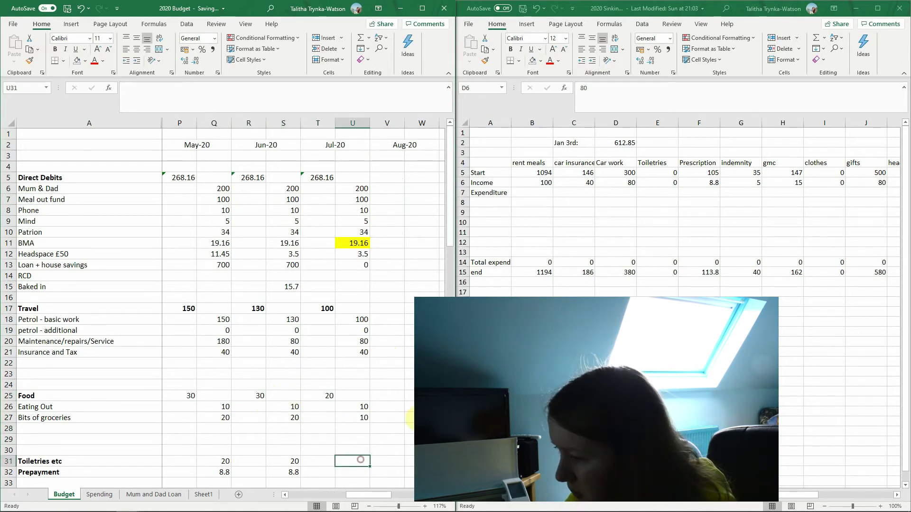
pyautogui.write('0')
pyautogui.press('Return')
pyautogui.press('Up')
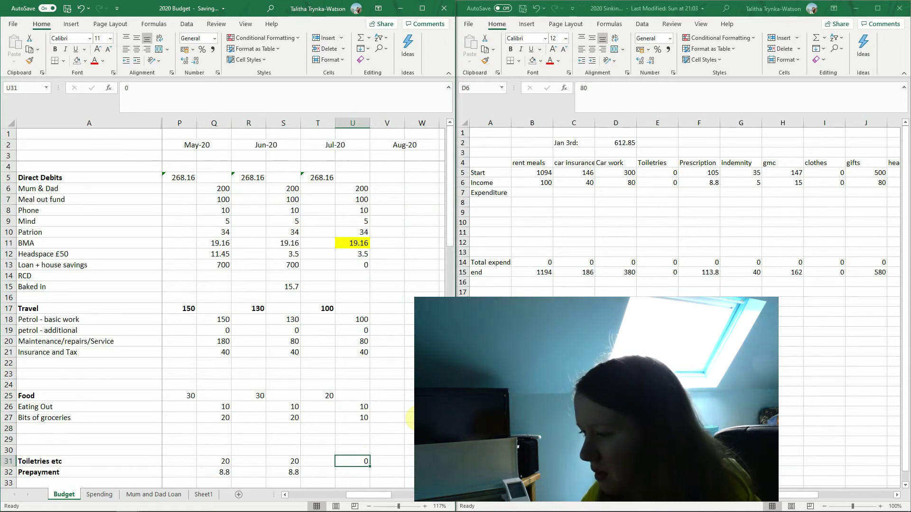
pyautogui.press('Down')
pyautogui.write('8.8')
pyautogui.press('Return')
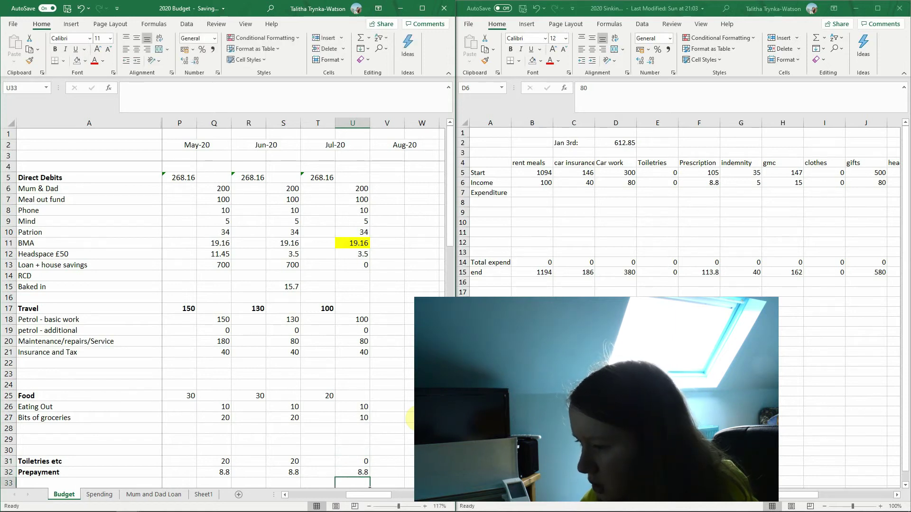
# Step: Enter the Jul-20 Study amounts: 5 for Indemnity Fund and 15 for GMC
pyautogui.press('Down')
pyautogui.press('Down')
pyautogui.press('Down')
pyautogui.press('Up')
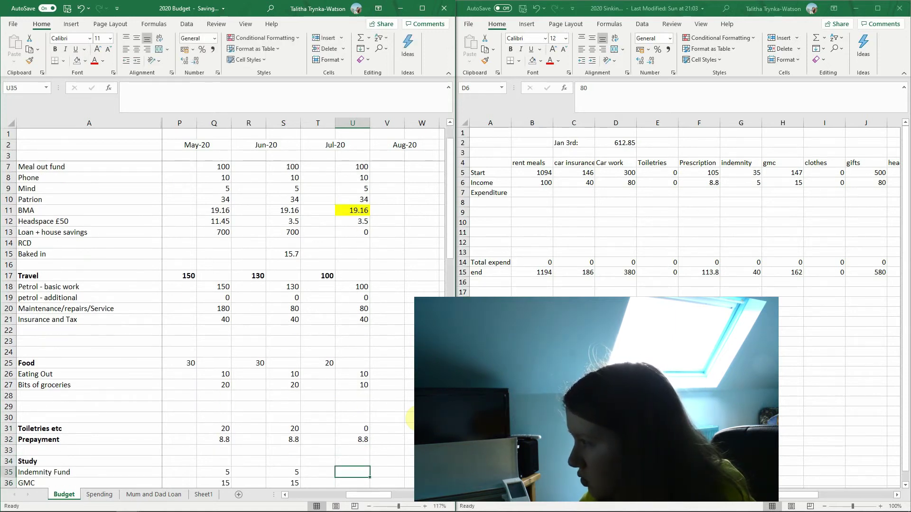
pyautogui.write('5')
pyautogui.press('Return')
pyautogui.write('15')
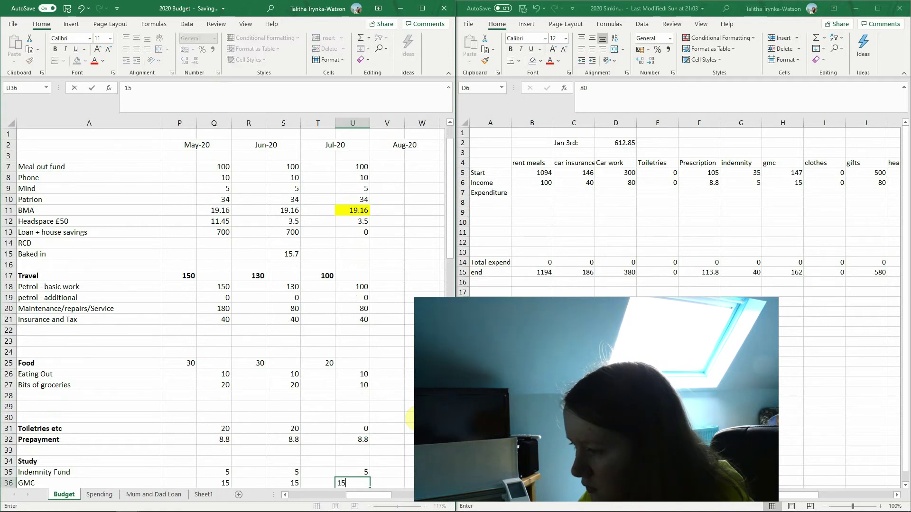
pyautogui.press('Return')
# Step: Enter the Jul-20 Fun Money amounts: 20 for General and 30 for Stationery
pyautogui.press('Down')
pyautogui.press('Down')
pyautogui.press('Down')
pyautogui.press('Down')
pyautogui.press('Down')
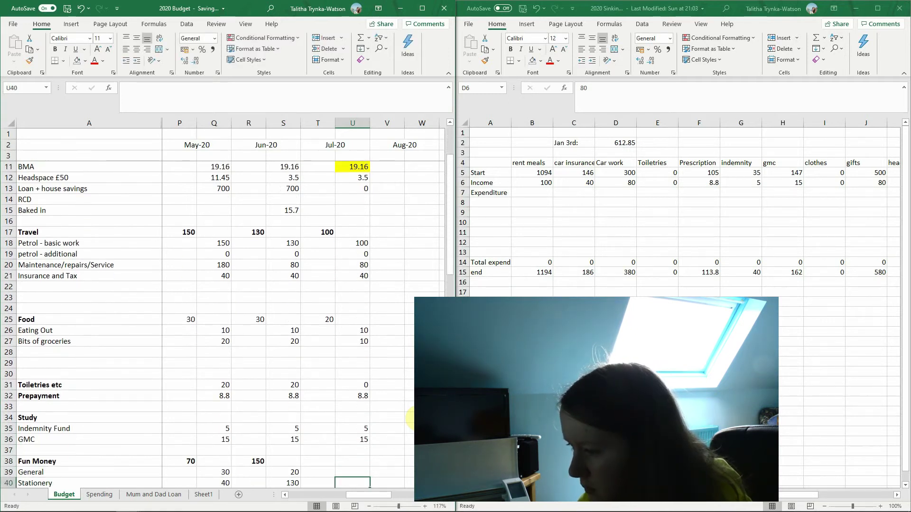
pyautogui.press('Up')
pyautogui.press('Up')
pyautogui.press('Up')
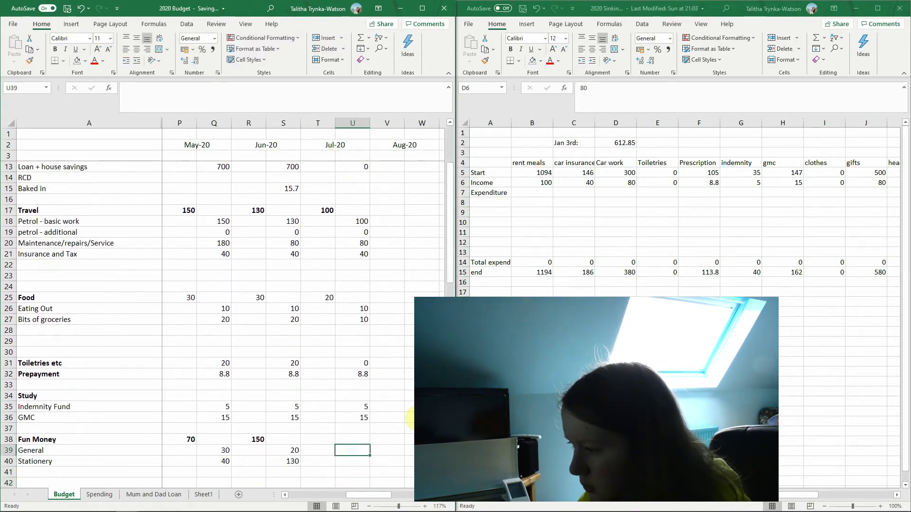
pyautogui.press('Return')
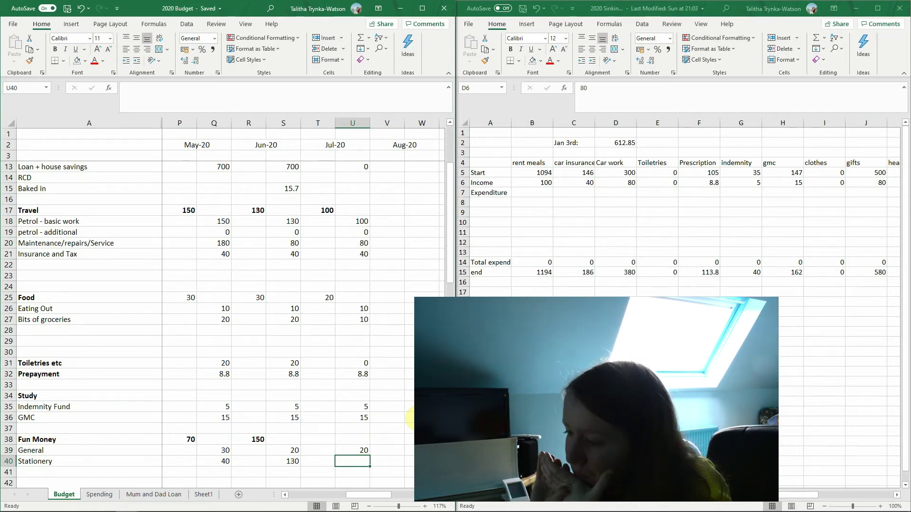
pyautogui.press('Left')
pyautogui.press('Right')
pyautogui.press('Right')
pyautogui.press('Left')
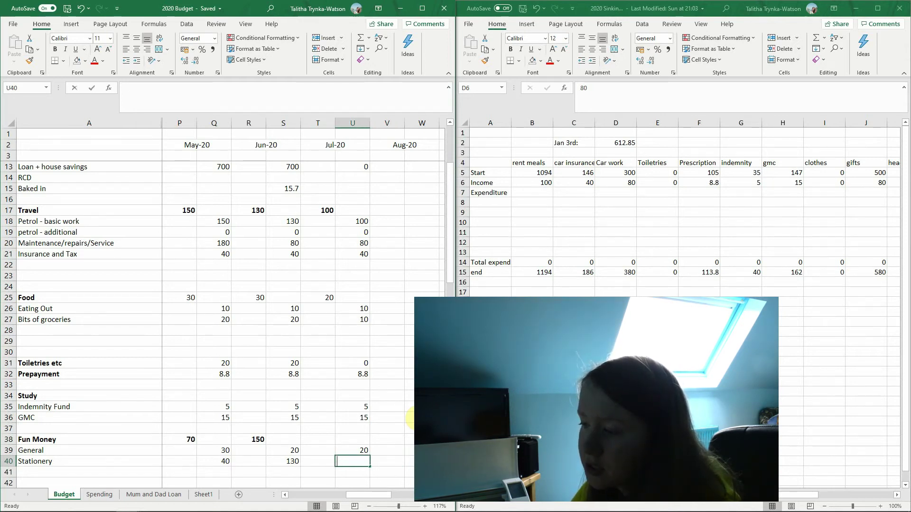
pyautogui.write('30')
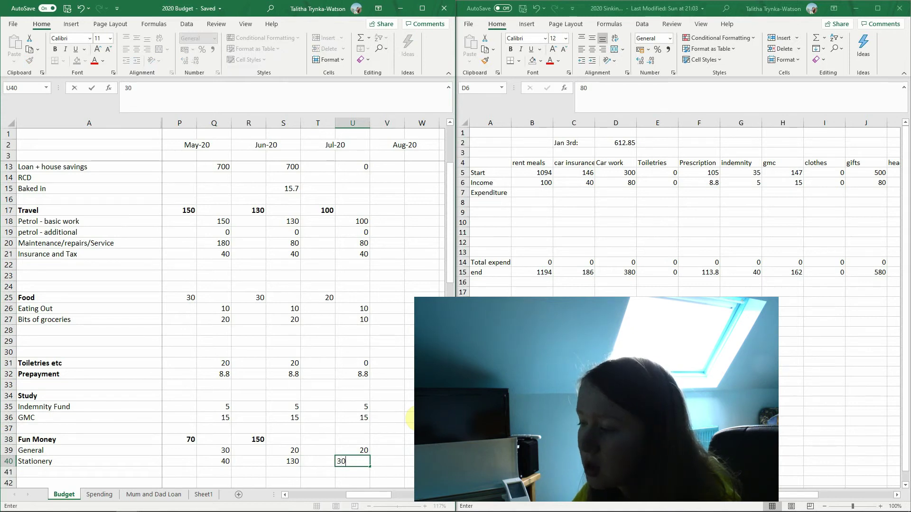
pyautogui.press('Return')
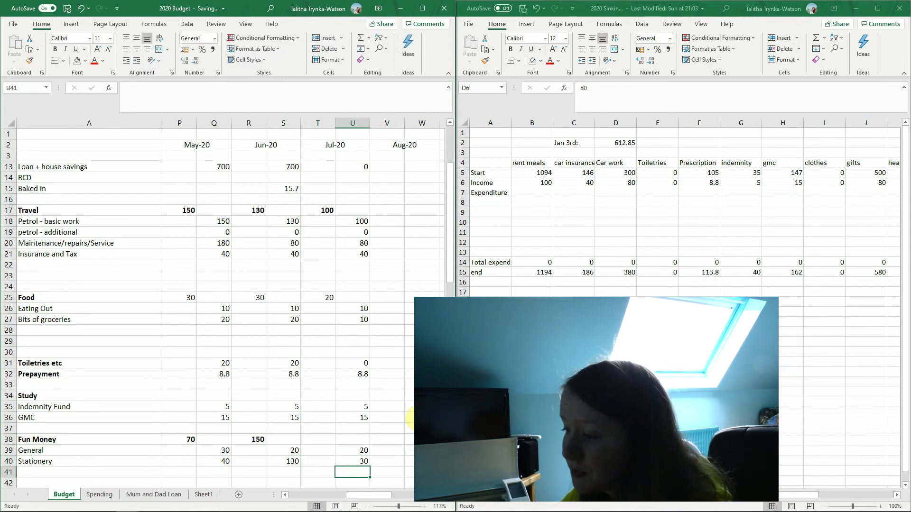
# Step: Fill the Fun Money subtotal from R38 across to the Jul-20 cell T38 and clear the extra result in S38
pyautogui.click(264, 441)
pyautogui.moveTo(265, 444); pyautogui.dragTo(328, 442)
pyautogui.click(292, 440)
pyautogui.press('Delete')
# Step: Set the Jul-20 budget to 0 for Clothes and 80 for Presents
pyautogui.scroll(-3, 356, 436)
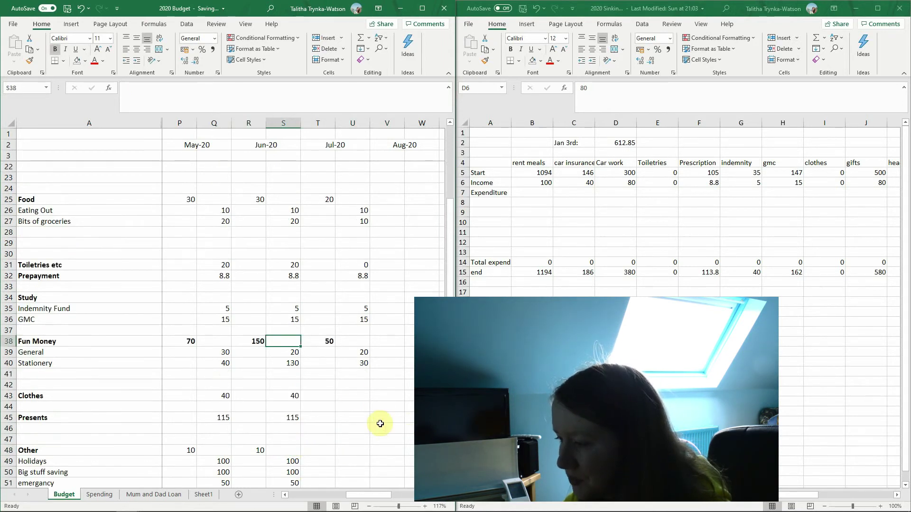
pyautogui.click(351, 395)
pyautogui.write('0')
pyautogui.press('Return')
pyautogui.click(352, 418)
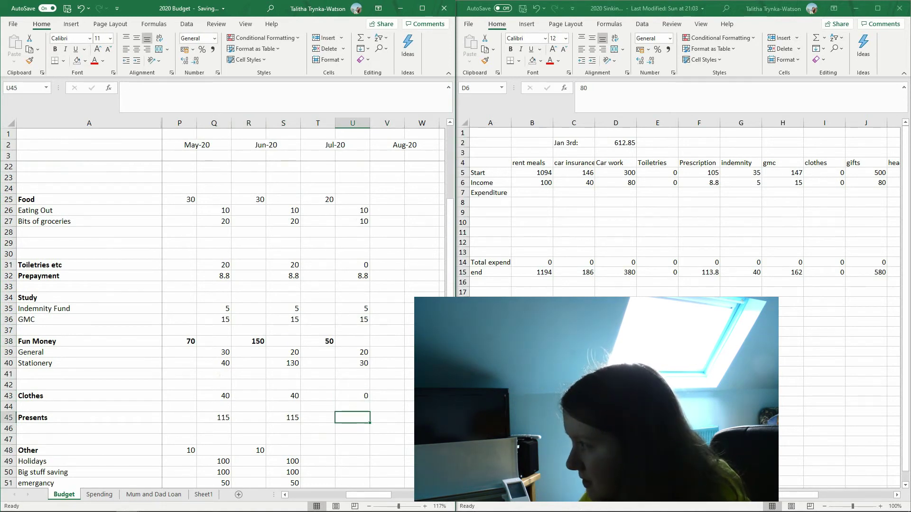
pyautogui.write('80')
pyautogui.press('Return')
# Step: Set the Jul-20 amounts under Other to 0 for Holidays, Big stuff saving and emergancy
pyautogui.press('Return')
pyautogui.press('Return')
pyautogui.press('Return')
pyautogui.write('0')
pyautogui.press('Return')
pyautogui.write('0')
pyautogui.press('Return')
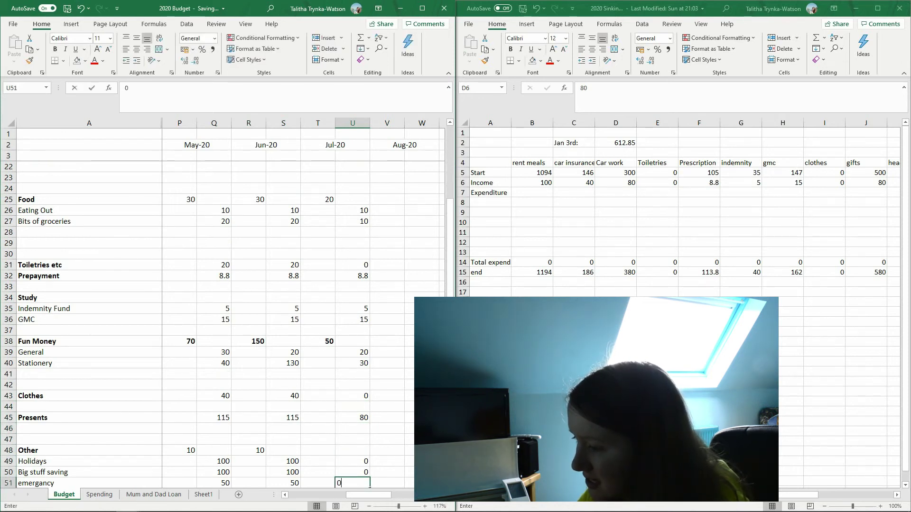
pyautogui.write('0')
pyautogui.press('Return')
# Step: Set the Jul-20 budget to 10 for Bits and pieces and 50 for Joint account
pyautogui.press('Return')
pyautogui.press('Return')
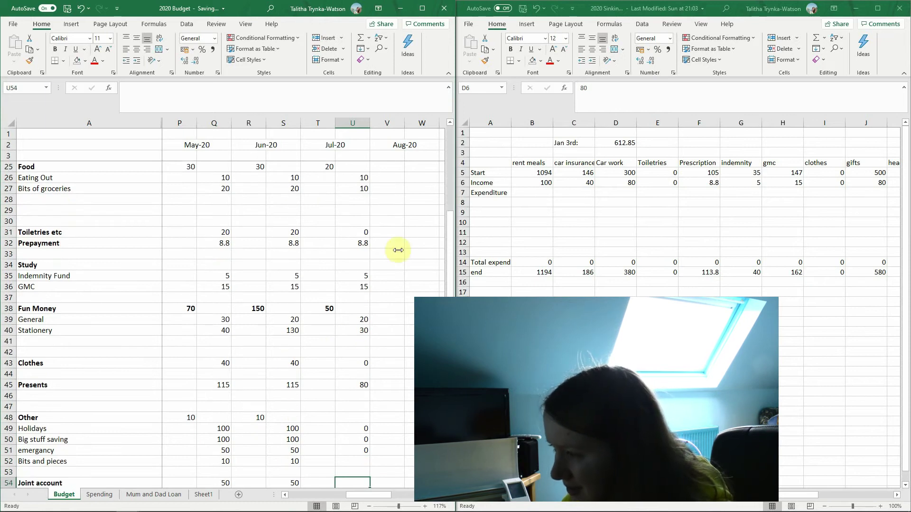
pyautogui.scroll(-1, 374, 446)
pyautogui.click(364, 444)
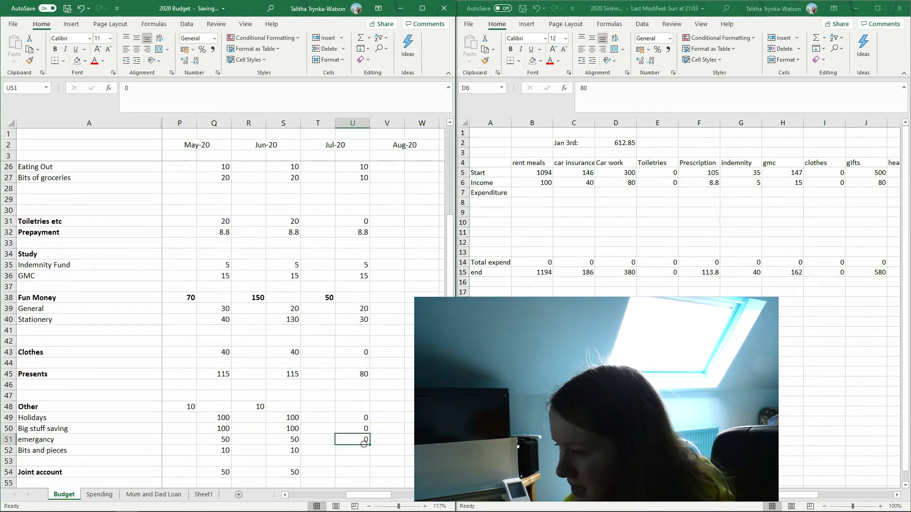
pyautogui.scroll(-2, 365, 424)
pyautogui.press('Return')
pyautogui.write('10')
pyautogui.press('Return')
pyautogui.press('Return')
pyautogui.write('50')
pyautogui.press('Return')
pyautogui.press('Return')
pyautogui.press('Return')
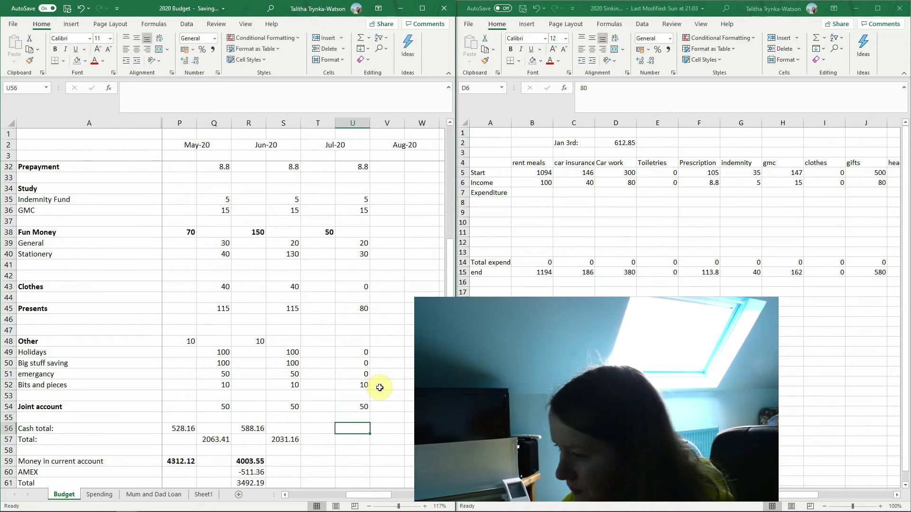
# Step: Fill the Other subtotal from R48 across to the Jul-20 cell T48 and clear the extra result in S48
pyautogui.click(265, 342)
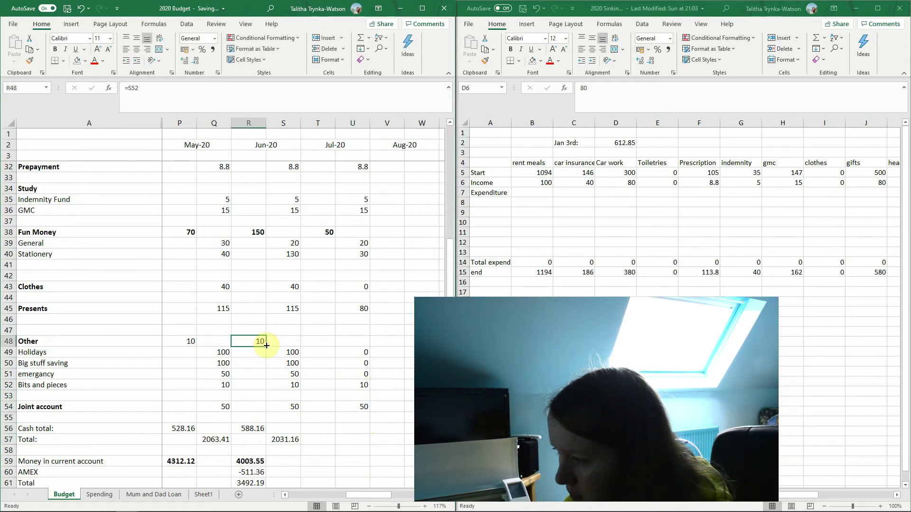
pyautogui.moveTo(266, 349); pyautogui.dragTo(329, 346)
pyautogui.click(289, 344)
# Step: Fill the Jun-20 Cash total and Total formulas in R56:S57 across to the Jul-20 columns T56:U57
pyautogui.click(351, 407)
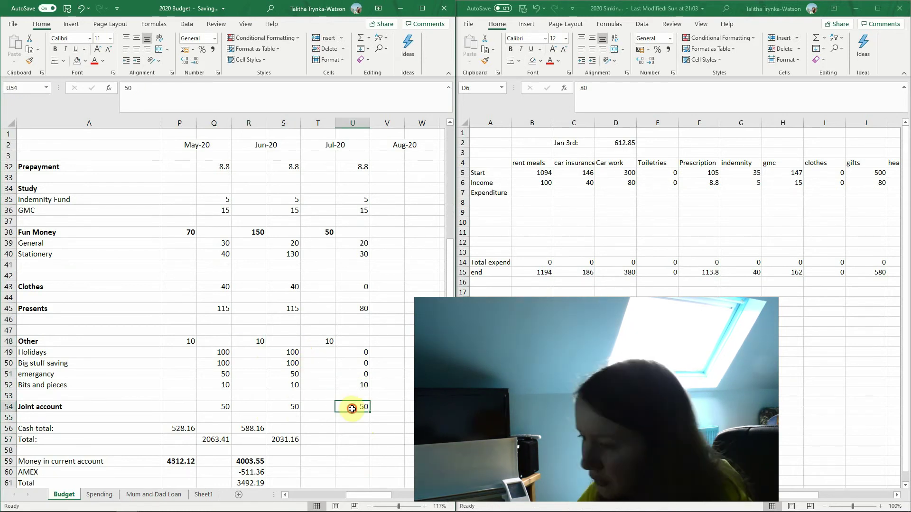
pyautogui.press('Down')
pyautogui.press('Down')
pyautogui.moveTo(244, 428); pyautogui.dragTo(365, 442)
pyautogui.click(321, 429)
# Step: Compare the Jun-20 and Jul-20 Total formulas in row 57 and check the Jul-20 Cash total formula
pyautogui.click(350, 440)
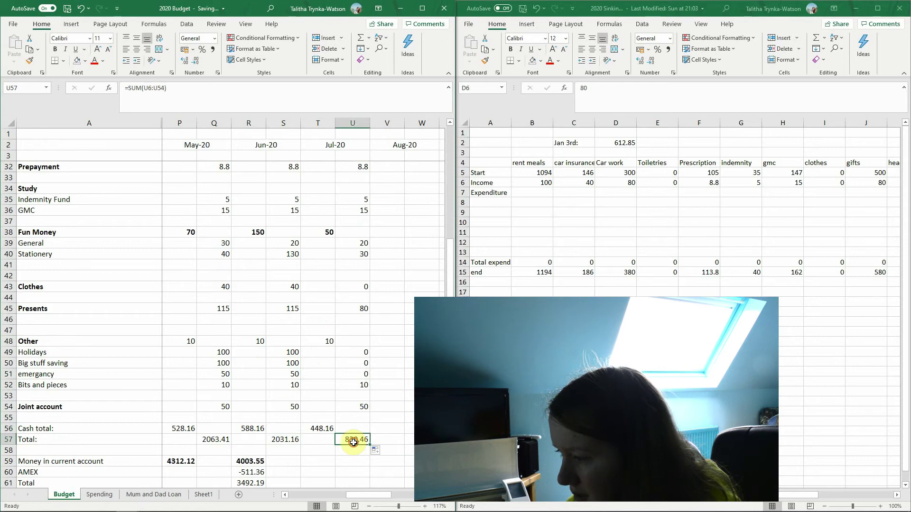
pyautogui.click(280, 440)
pyautogui.click(349, 441)
pyautogui.click(283, 440)
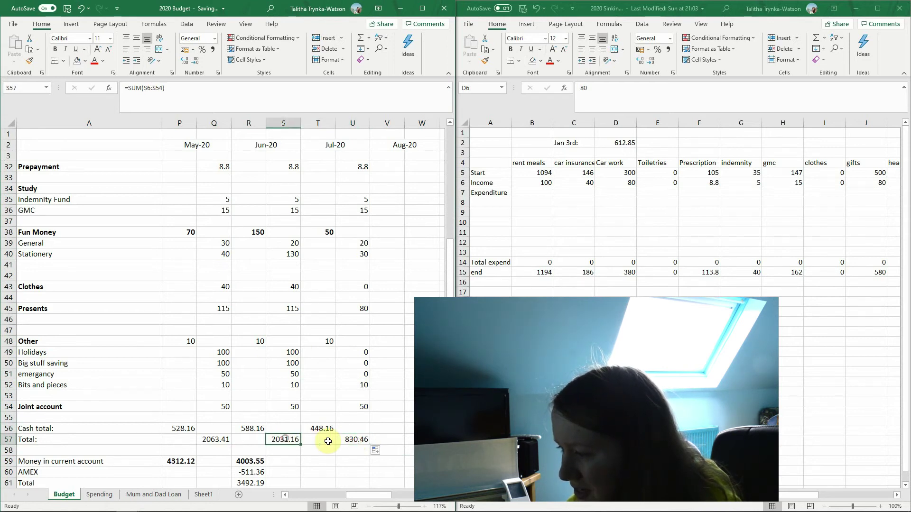
pyautogui.click(350, 440)
pyautogui.click(283, 440)
pyautogui.click(327, 441)
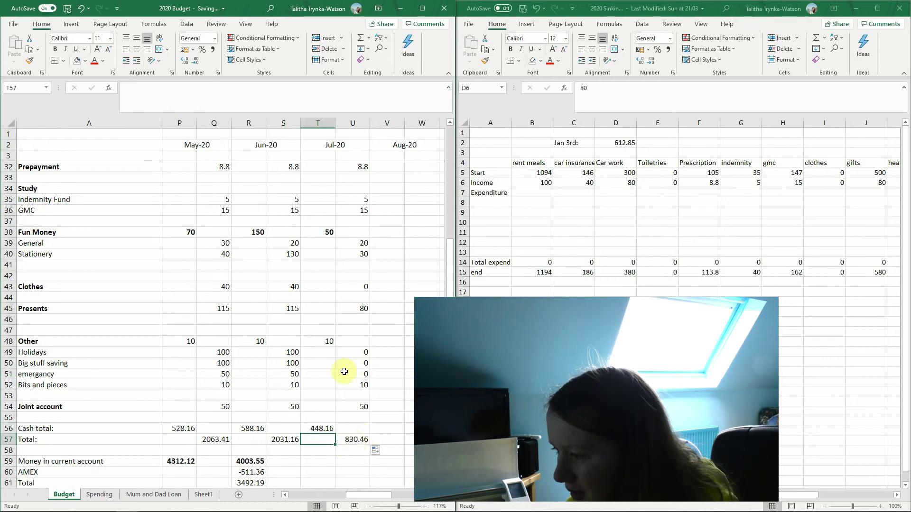
pyautogui.click(375, 407)
pyautogui.click(318, 427)
# Step: Enter the Jul-20 balances: 3615.70 for Money in current account and -699.6 for AMEX
pyautogui.scroll(-2, 328, 427)
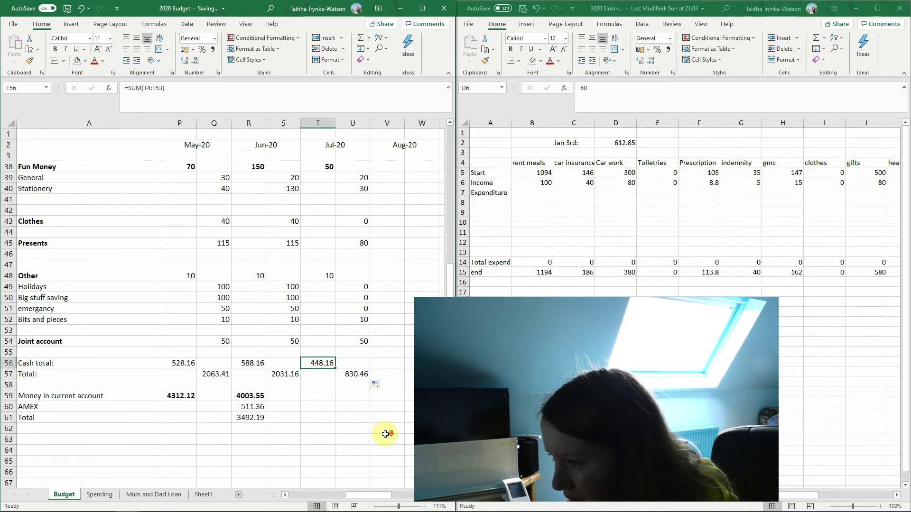
pyautogui.click(285, 398)
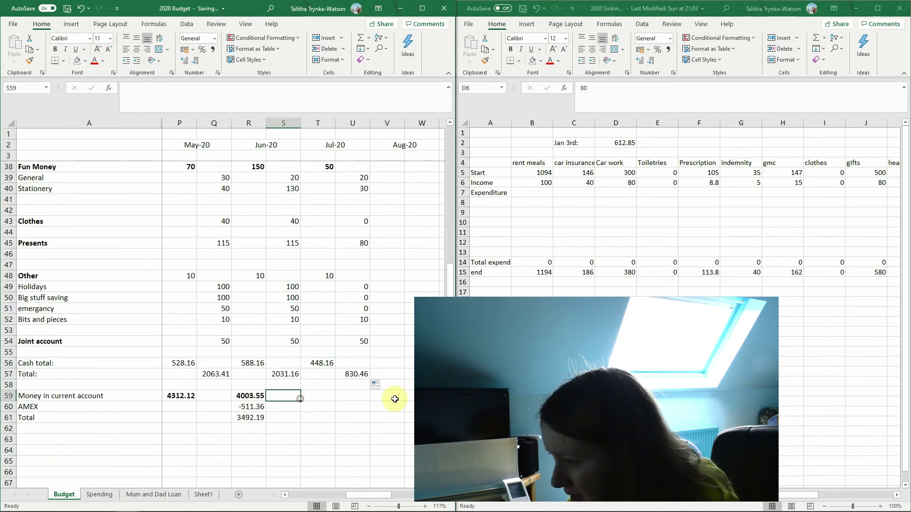
pyautogui.click(334, 397)
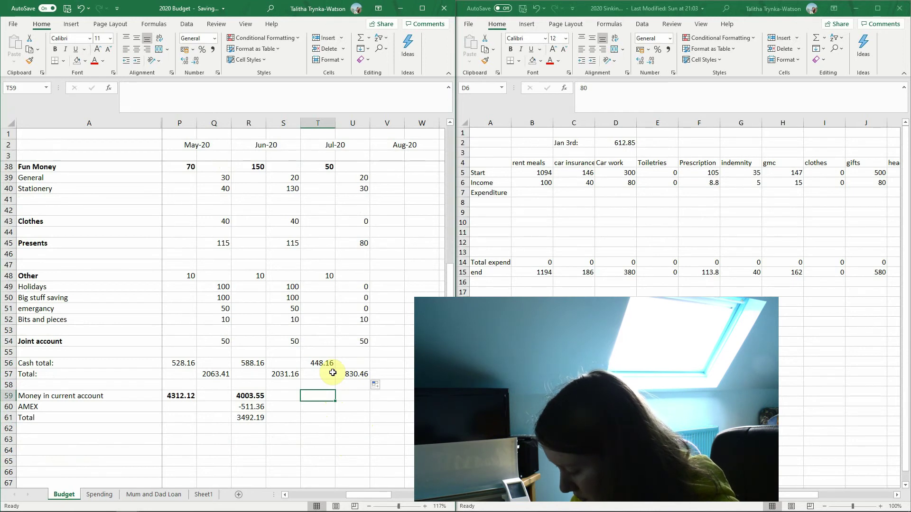
pyautogui.write('3615.70')
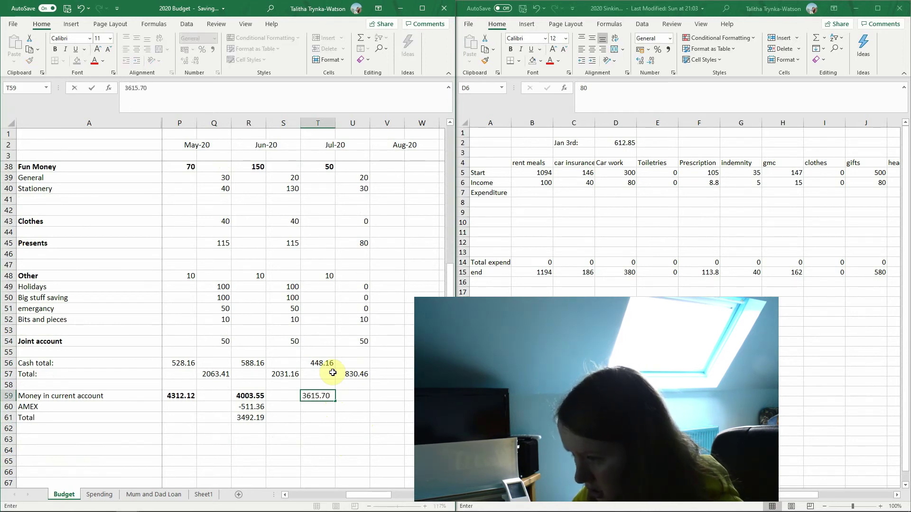
pyautogui.press('Return')
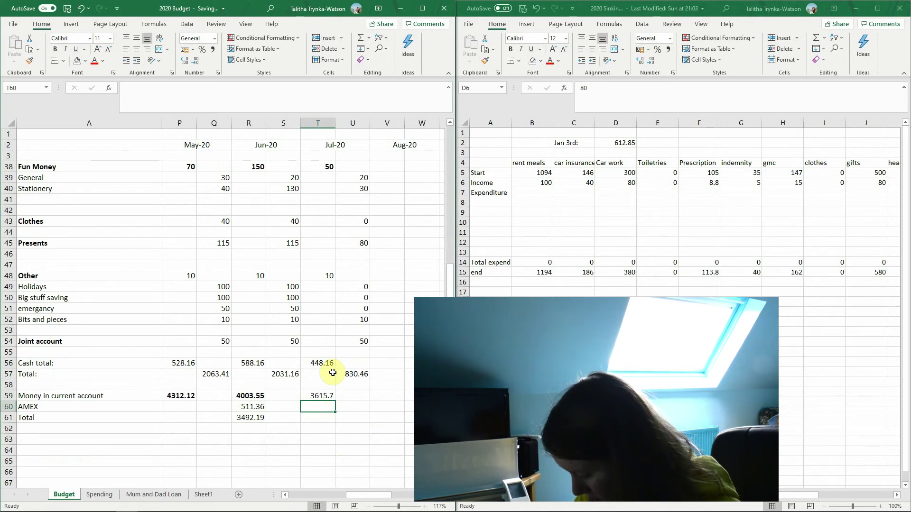
pyautogui.write('-699')
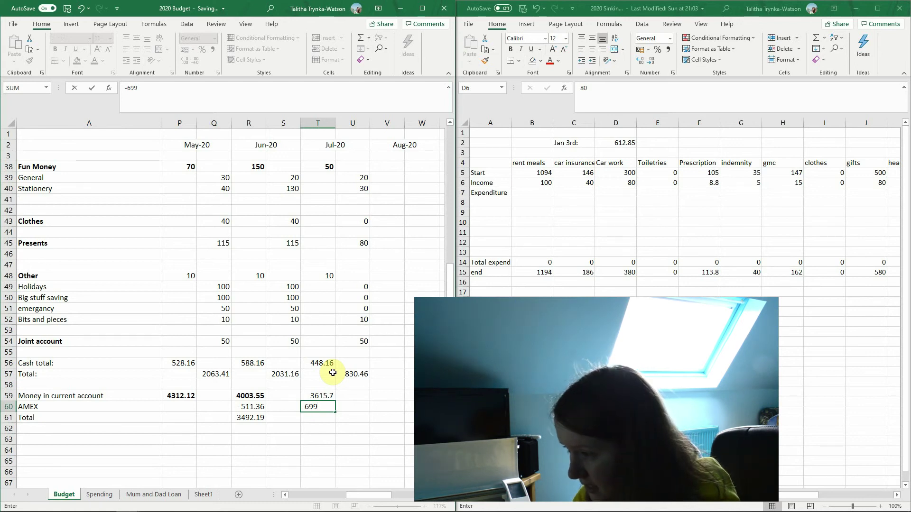
pyautogui.write('.6')
pyautogui.press('Return')
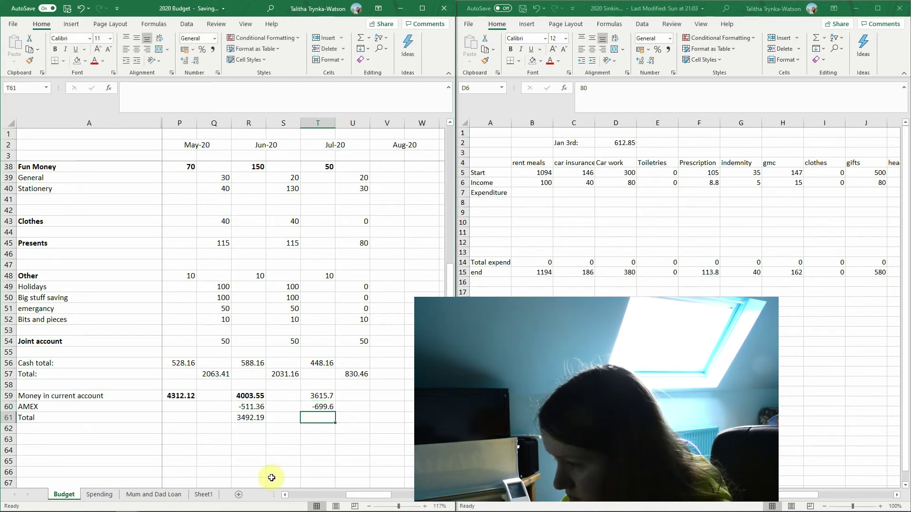
# Step: Calculate the Jul-20 Total in T61 with the formula =T59+T60
pyautogui.write('=')
pyautogui.click(326, 396)
pyautogui.write('+')
pyautogui.click(323, 407)
pyautogui.press('Tab')
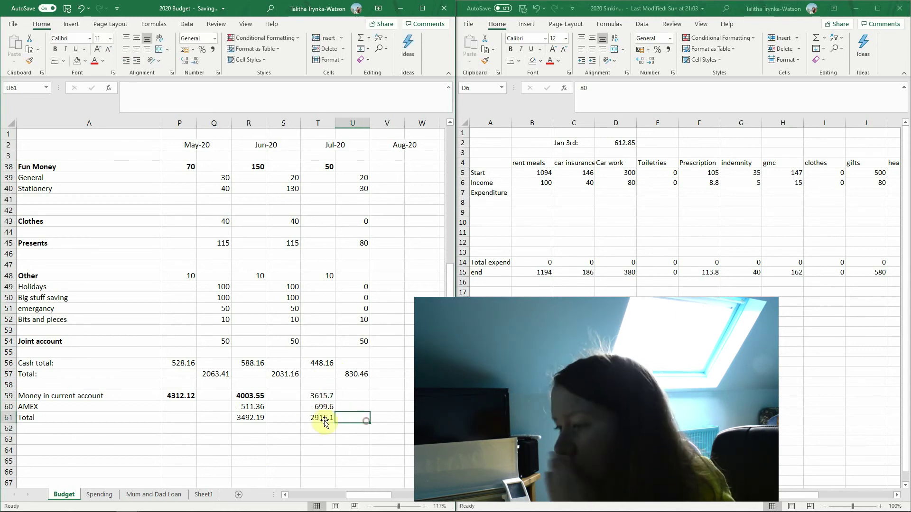
pyautogui.click(324, 419)
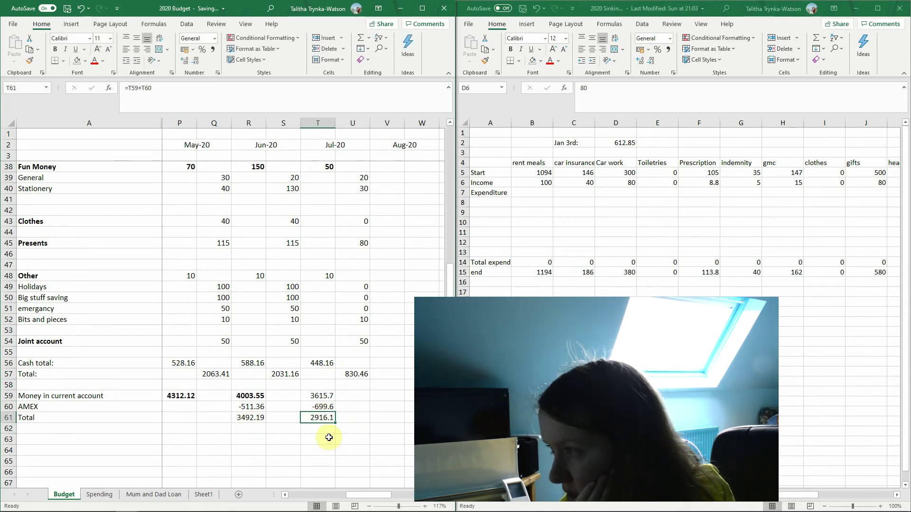
pyautogui.scroll(3, 401, 427)
pyautogui.scroll(-5, 405, 430)
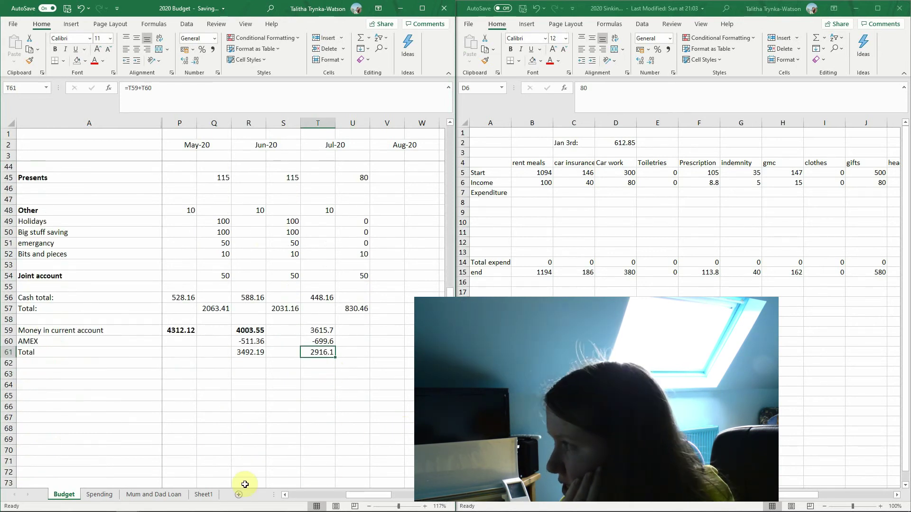
# Step: Maximize the 2020 Sinking funds workbook and clear the Jan 3rd label and its amount from row 2 of the July sheet
pyautogui.click(877, 8)
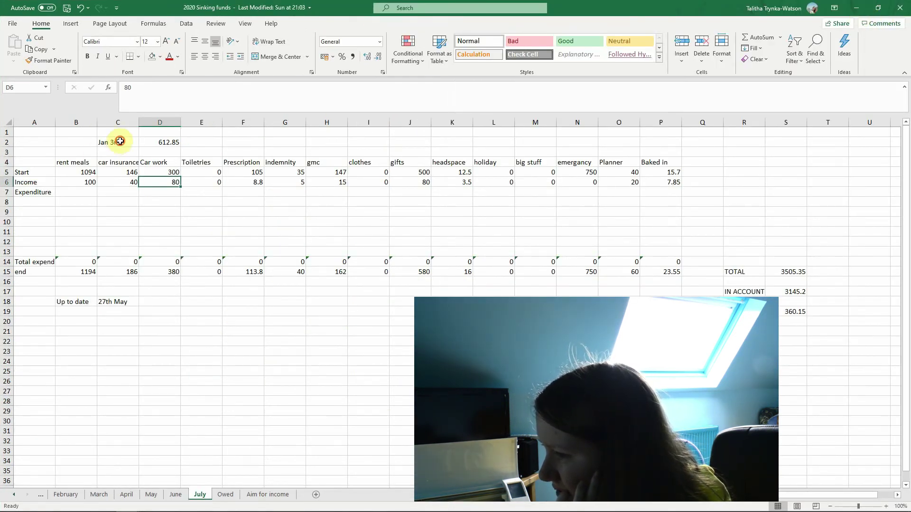
pyautogui.moveTo(118, 143); pyautogui.dragTo(236, 141)
pyautogui.press('Delete')
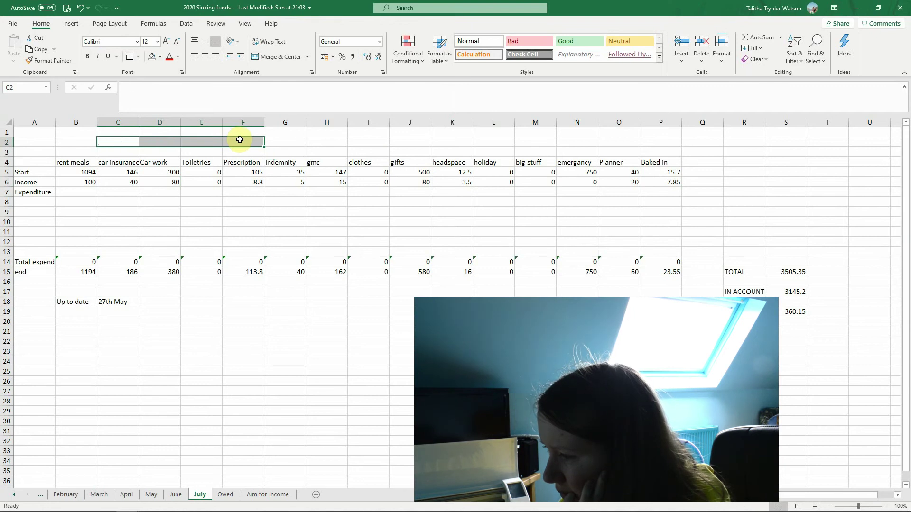
# Step: Change the Up to date entry in C18 of the July sheet to 28th June
pyautogui.click(122, 304)
pyautogui.moveTo(375, 510)
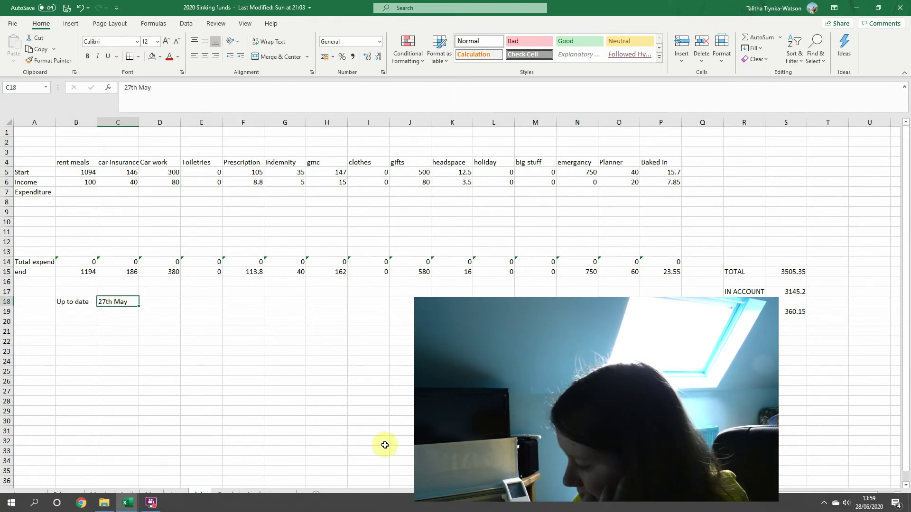
pyautogui.write('28th')
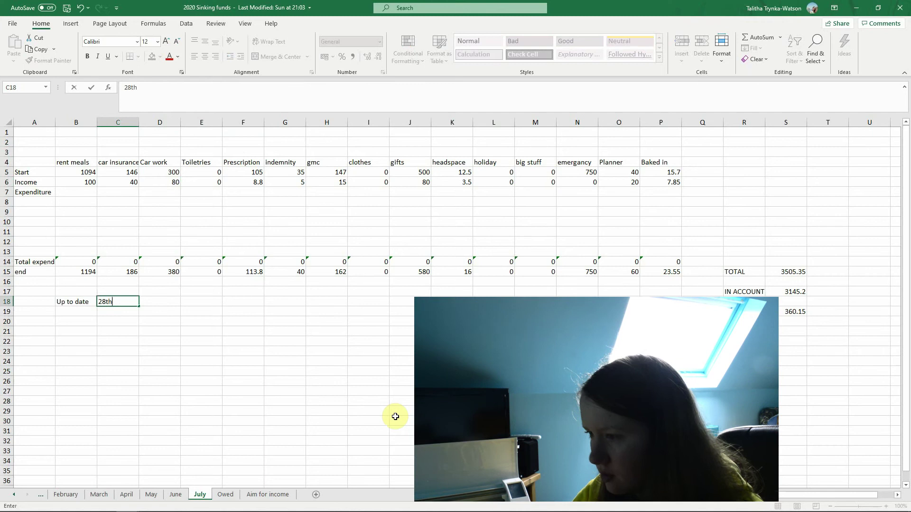
pyautogui.write(' June')
pyautogui.press('Return')
pyautogui.click(535, 352)
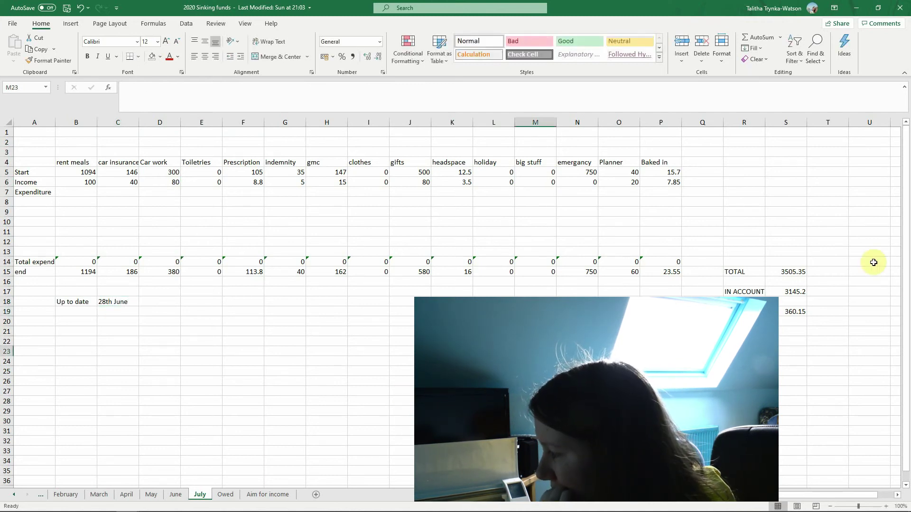
# Step: Review the June sheet's fund columns for Toiletries, clothes, holiday, big stuff, the parental repayment and emergancy
pyautogui.click(175, 495)
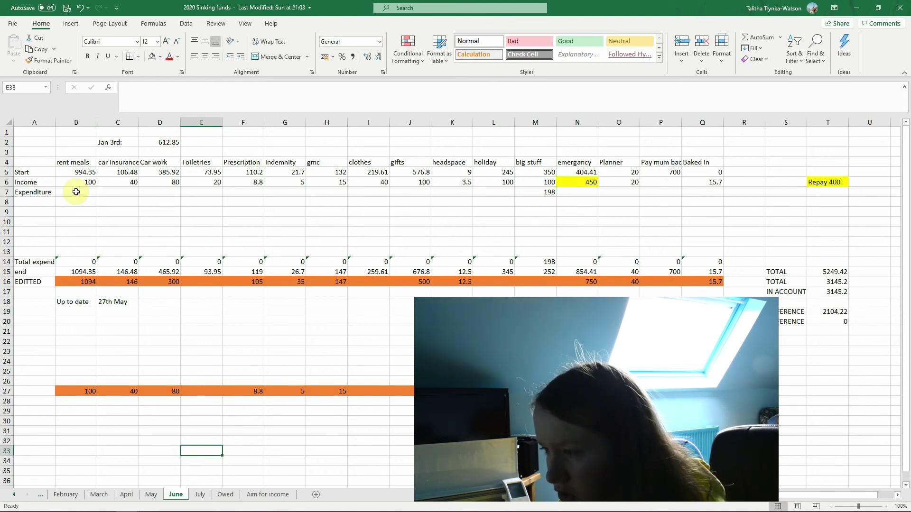
pyautogui.moveTo(208, 152); pyautogui.dragTo(202, 353)
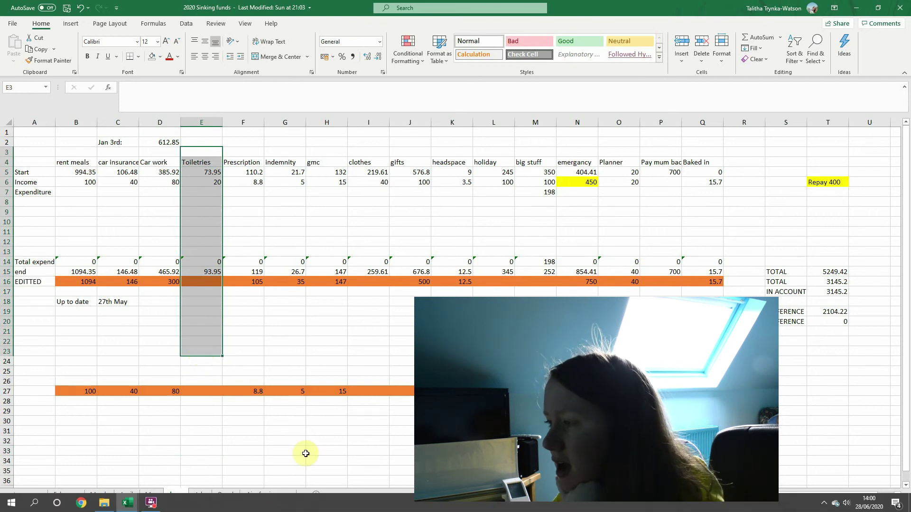
pyautogui.moveTo(379, 151); pyautogui.dragTo(381, 305)
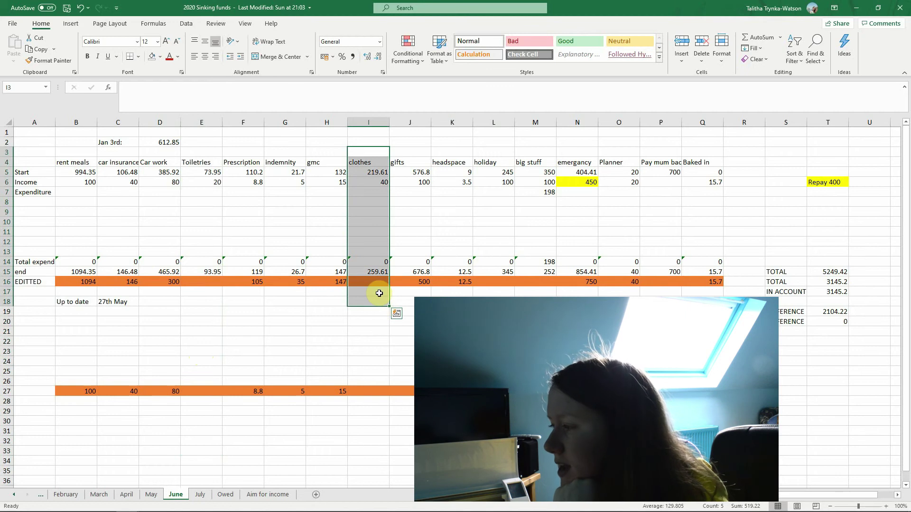
pyautogui.moveTo(485, 139); pyautogui.dragTo(536, 322)
pyautogui.moveTo(655, 141); pyautogui.dragTo(688, 295)
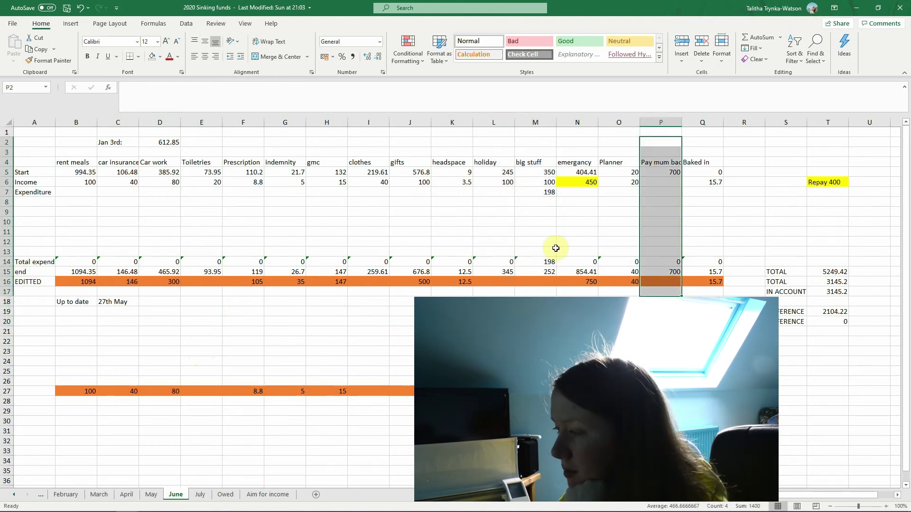
pyautogui.moveTo(576, 288); pyautogui.dragTo(579, 155)
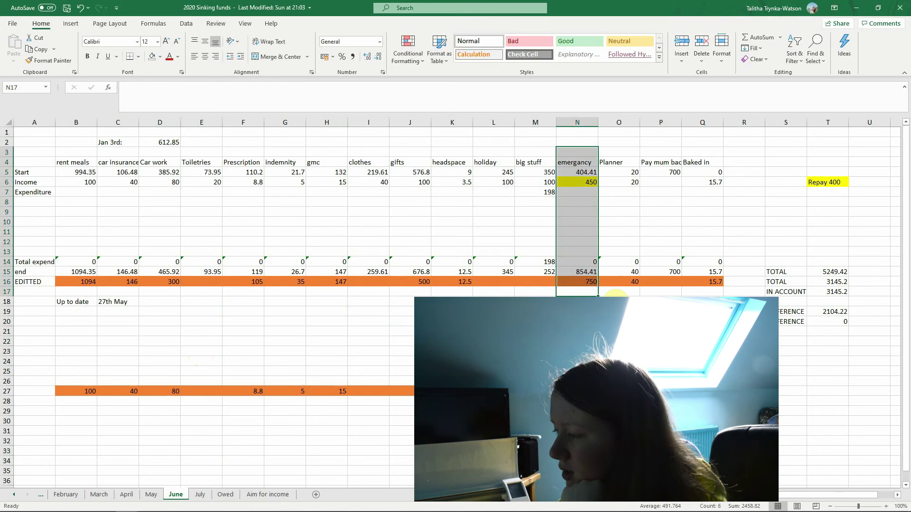
# Step: Set the emergancy fund's EDITTED amount in N16 of the June sheet to 1000
pyautogui.click(584, 289)
pyautogui.click(584, 273)
pyautogui.click(588, 282)
pyautogui.write('100.')
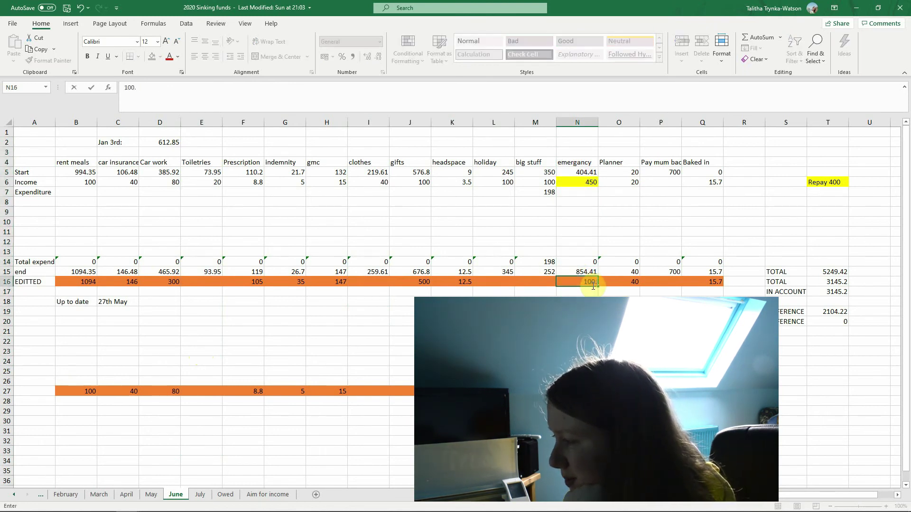
pyautogui.press('BackSpace')
pyautogui.click(297, 141)
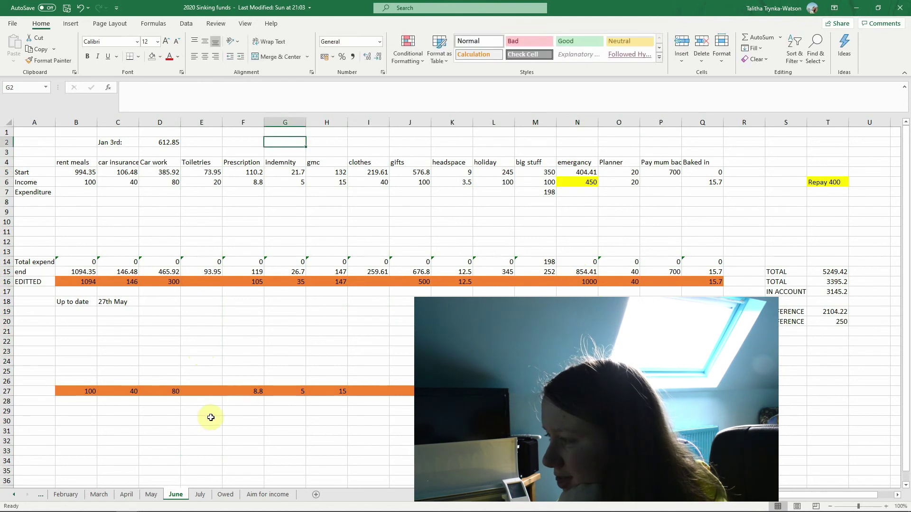
# Step: Set the emergancy fund's Start amount in N5 of the July sheet to 1000
pyautogui.click(200, 495)
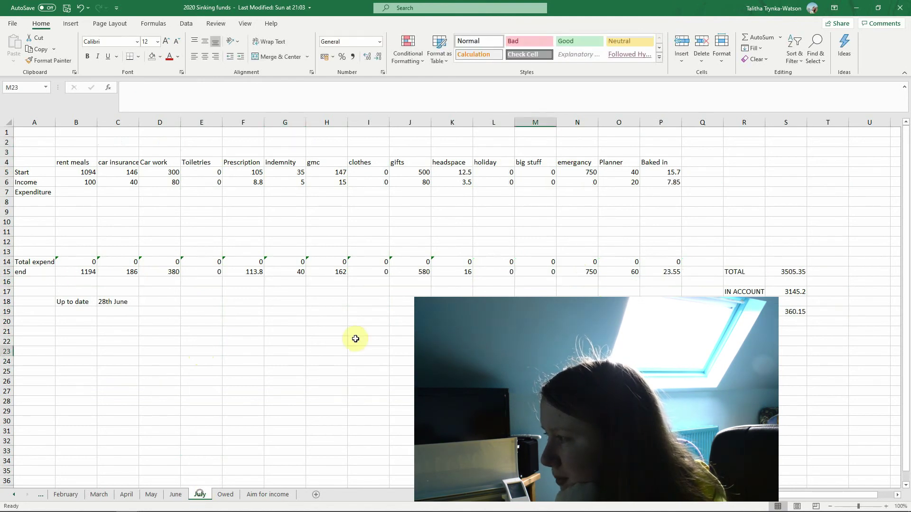
pyautogui.click(577, 274)
pyautogui.click(584, 175)
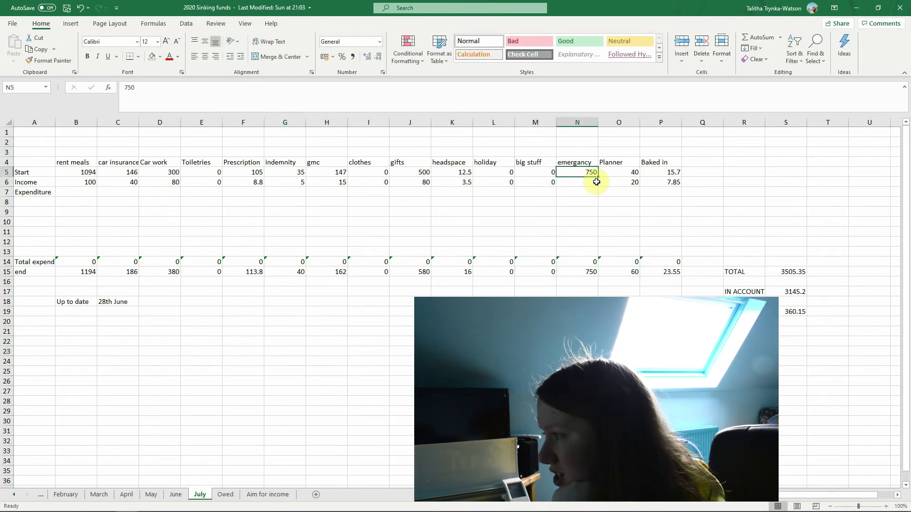
pyautogui.write('100')
pyautogui.press('Return')
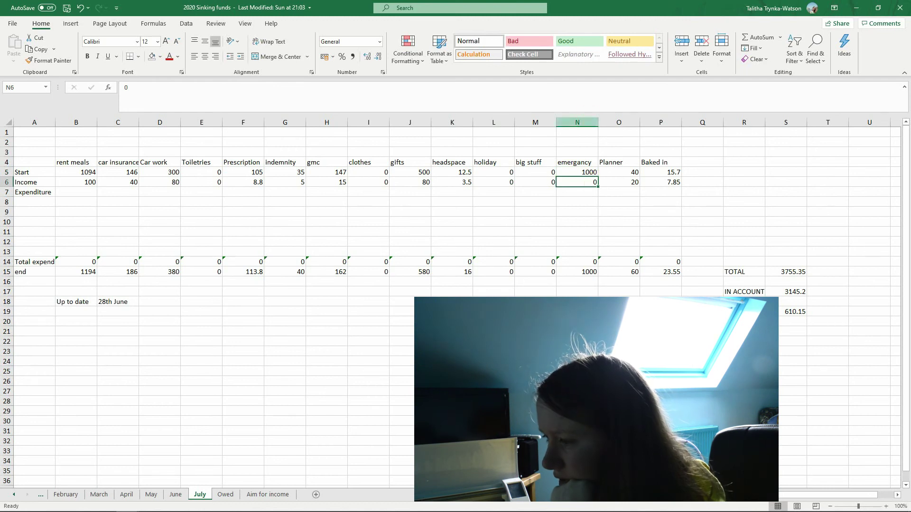
pyautogui.click(402, 371)
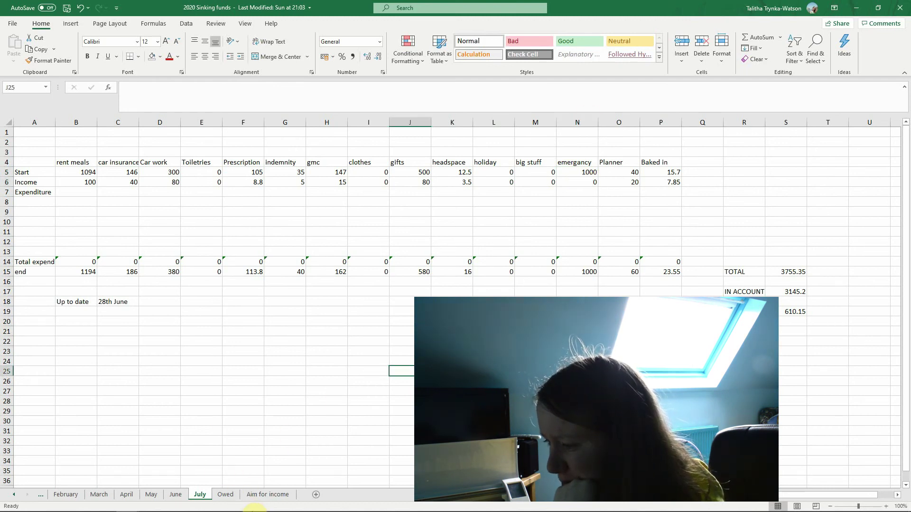
# Step: Switch to the 2020 Budget workbook and maximize it
pyautogui.moveTo(127, 502)
pyautogui.click(81, 464)
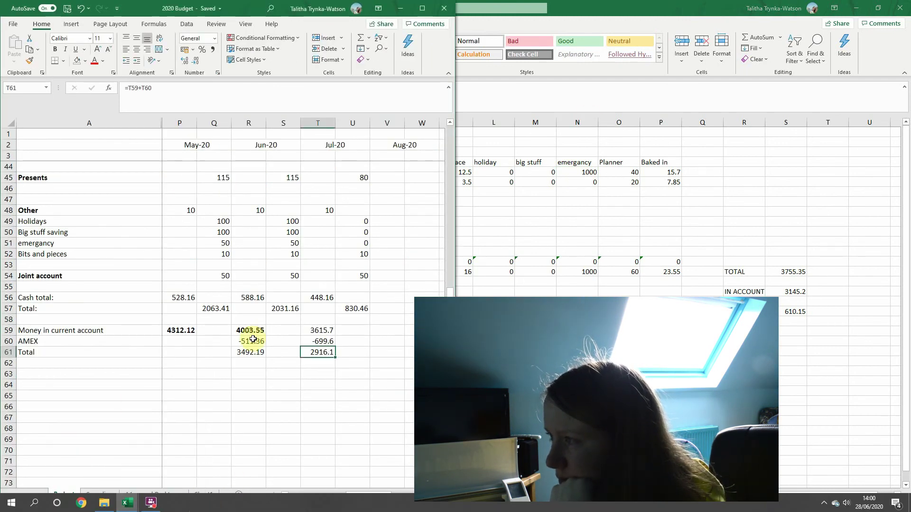
pyautogui.click(422, 9)
pyautogui.click(529, 228)
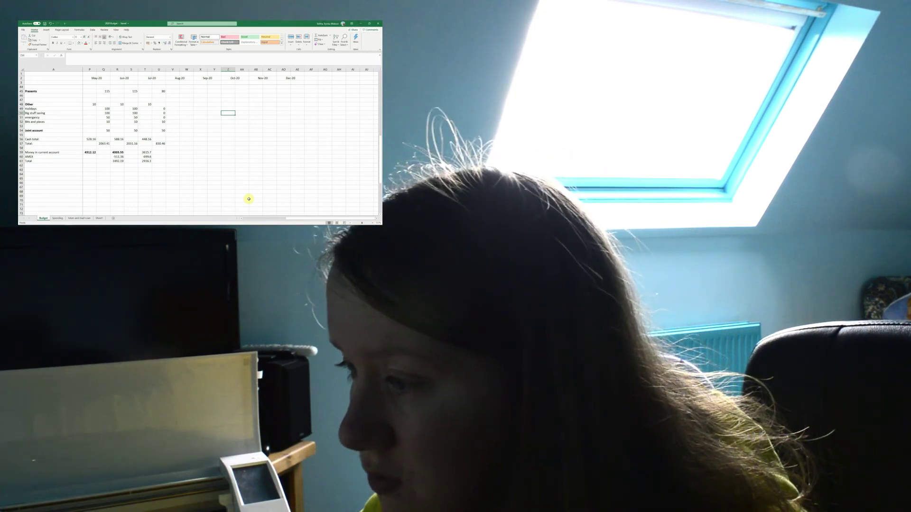
# Step: Set the emergancy entry in the Jul-20 column of the Budget sheet to 250
pyautogui.click(172, 183)
pyautogui.click(160, 144)
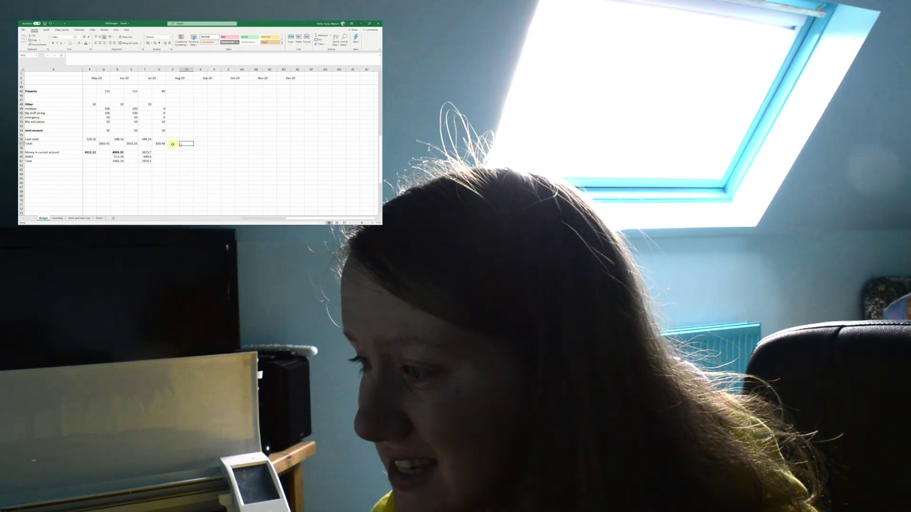
pyautogui.scroll(2, 178, 166)
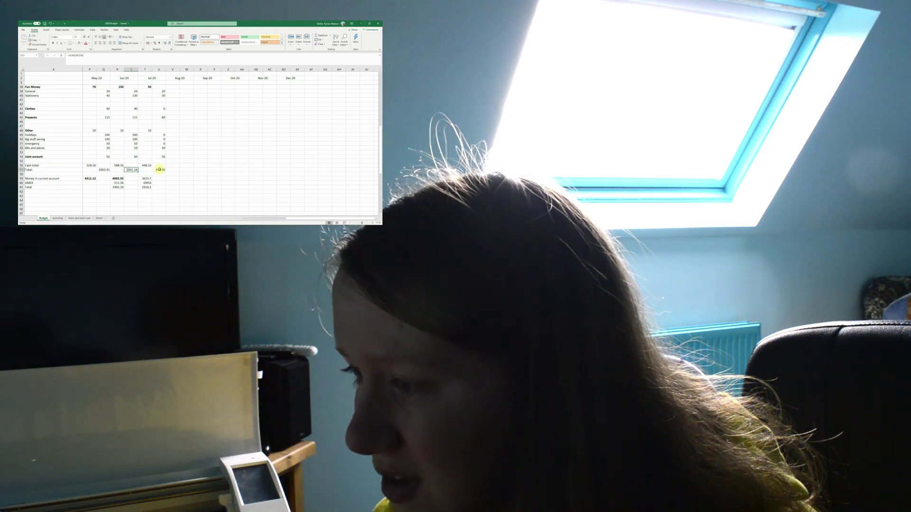
pyautogui.scroll(1, 167, 170)
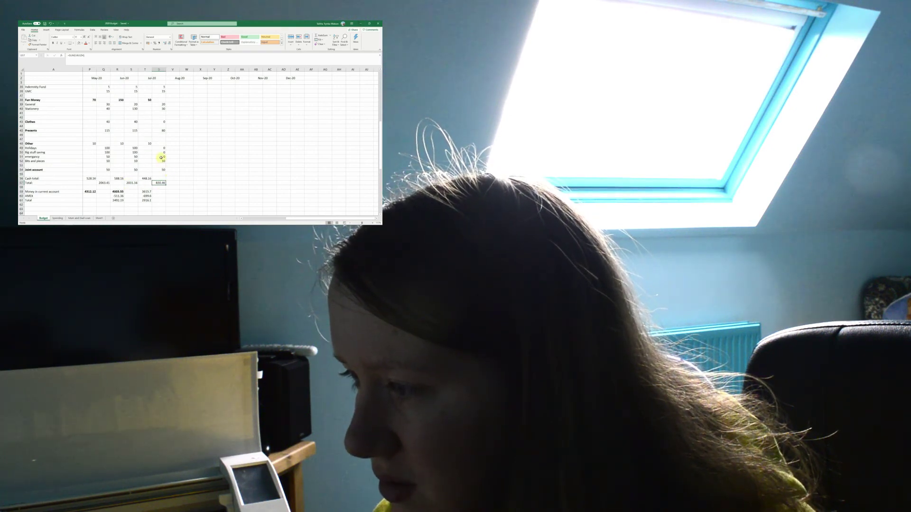
pyautogui.moveTo(159, 147); pyautogui.dragTo(162, 155)
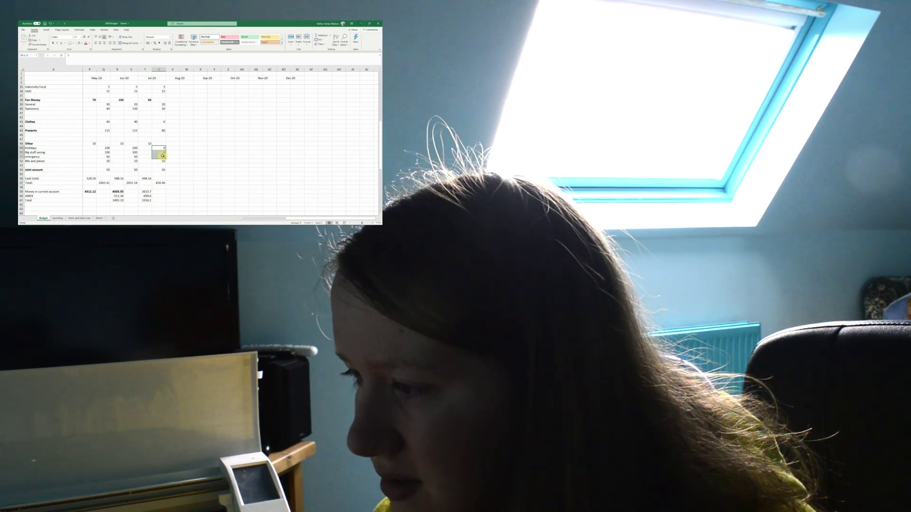
pyautogui.click(154, 157)
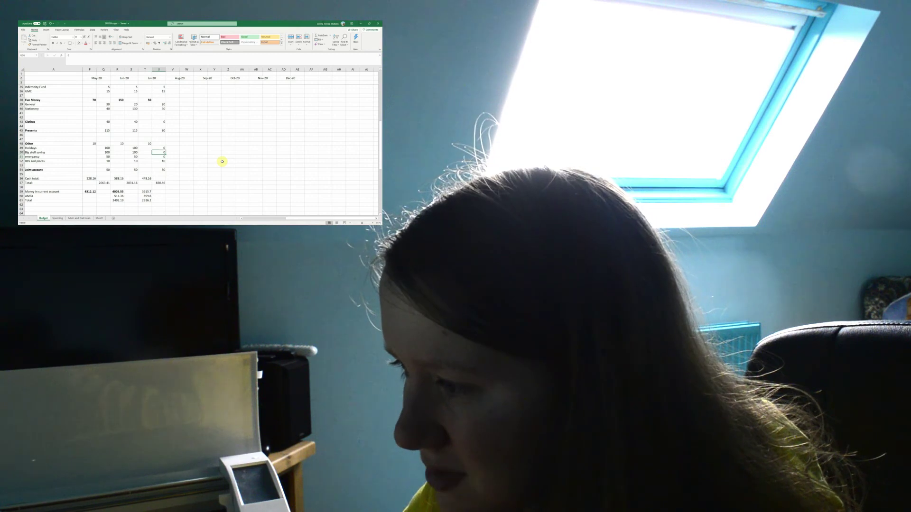
pyautogui.write('25')
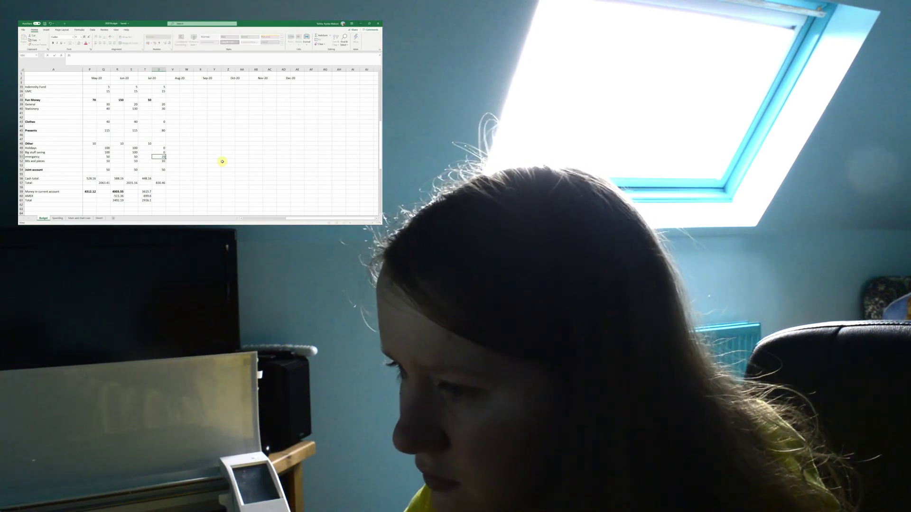
pyautogui.press('Up')
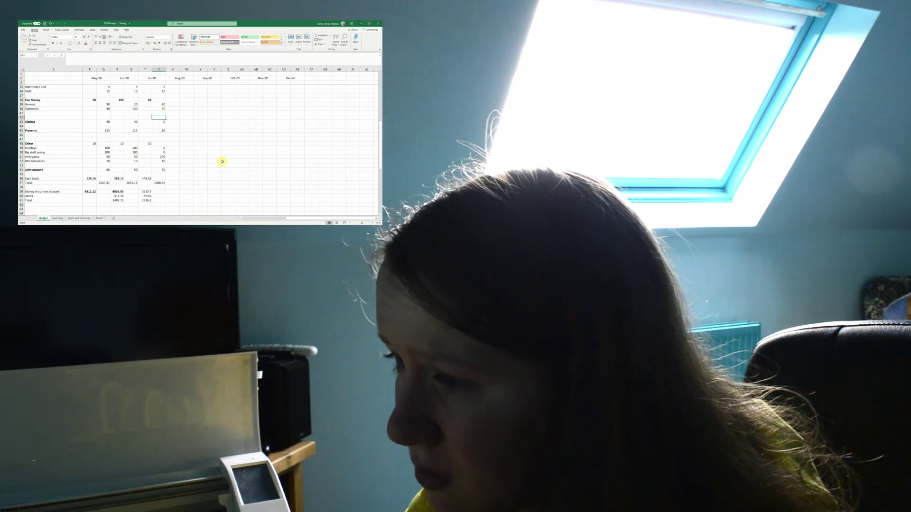
# Step: Review the Jul-20 budget entries upward from the Clothes section through Food and Travel to the Direct Debits section
pyautogui.press('Up')
pyautogui.press('Up')
pyautogui.press('Up')
pyautogui.press('Up')
pyautogui.press('Up')
pyautogui.press('Up')
pyautogui.press('Up')
pyautogui.press('Up')
pyautogui.press('Up')
pyautogui.press('Up')
pyautogui.press('Up')
pyautogui.press('Up')
pyautogui.press('Up')
pyautogui.press('Up')
pyautogui.press('Up')
pyautogui.press('Up')
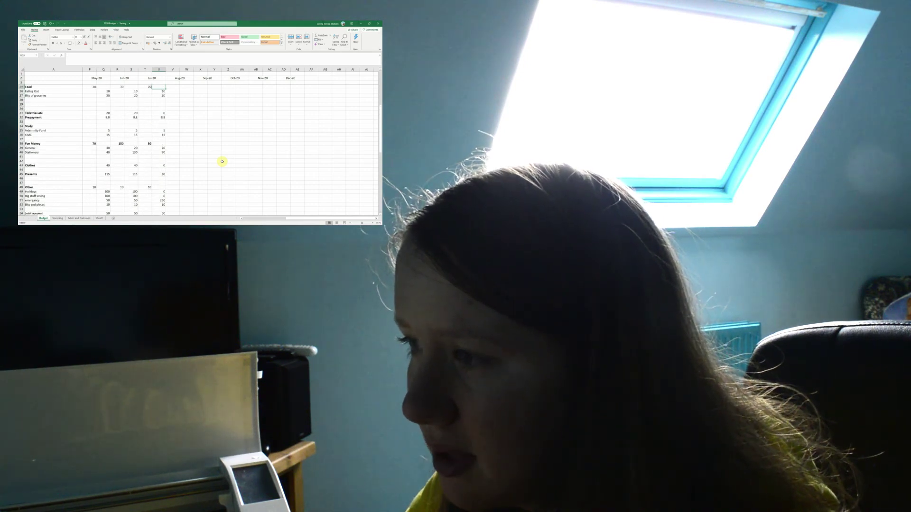
pyautogui.press('Up')
pyautogui.press('Up')
pyautogui.press('Up')
pyautogui.press('Up')
pyautogui.press('Up')
pyautogui.press('Up')
pyautogui.press('Up')
pyautogui.press('Up')
pyautogui.press('Up')
pyautogui.press('Up')
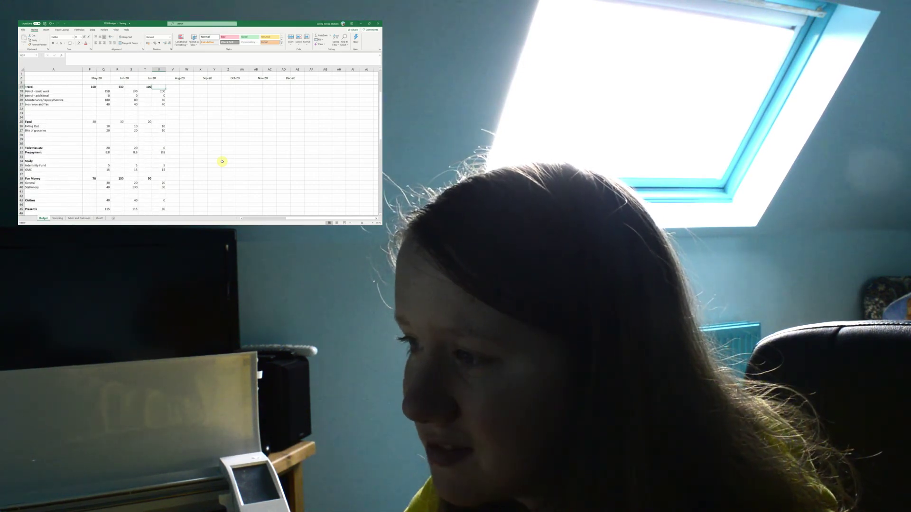
pyautogui.press('Up')
pyautogui.press('Up')
pyautogui.press('Up')
pyautogui.press('Up')
pyautogui.press('Up')
pyautogui.press('Up')
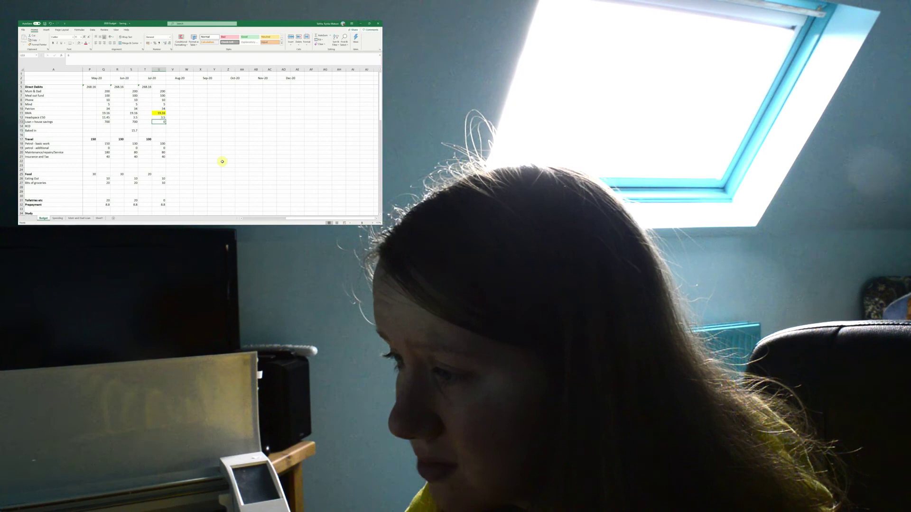
# Step: Examine the lower part of the Budget sheet, down to the current account, AMEX and Total rows for Jul-20 and Jun-20
pyautogui.press('Down')
pyautogui.press('Down')
pyautogui.press('Down')
pyautogui.press('Down')
pyautogui.press('Down')
pyautogui.press('Down')
pyautogui.press('Down')
pyautogui.press('Down')
pyautogui.press('Down')
pyautogui.press('Down')
pyautogui.press('Down')
pyautogui.press('Down')
pyautogui.press('Down')
pyautogui.press('Down')
pyautogui.press('Down')
pyautogui.press('Down')
pyautogui.press('Down')
pyautogui.press('Down')
pyautogui.press('Down')
pyautogui.press('Down')
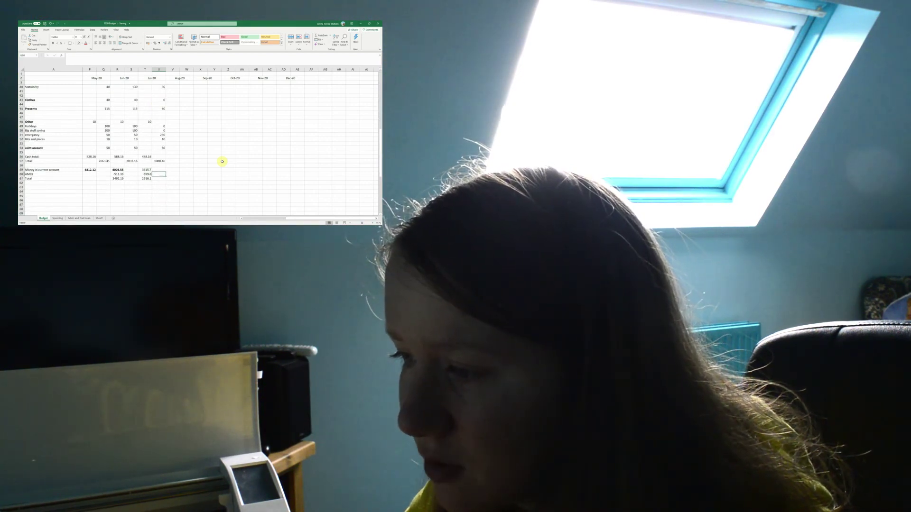
pyautogui.press('Left')
pyautogui.press('Left')
pyautogui.press('Left')
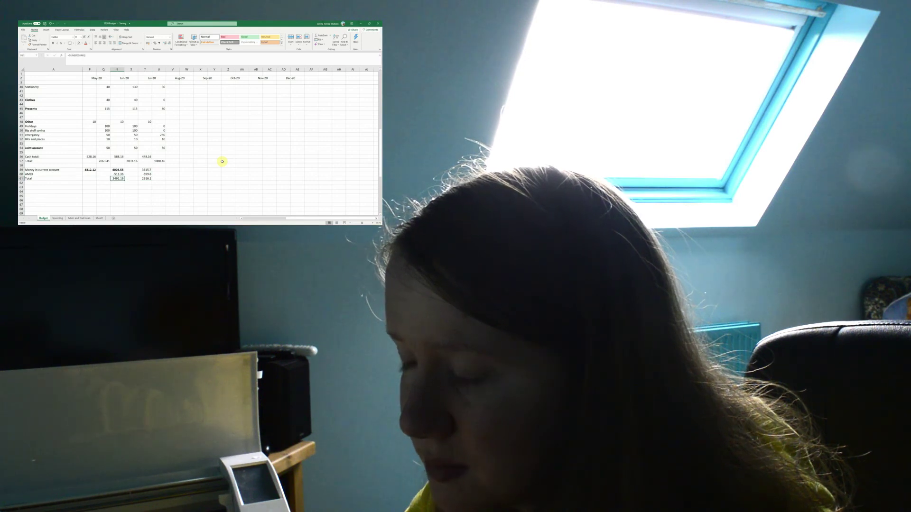